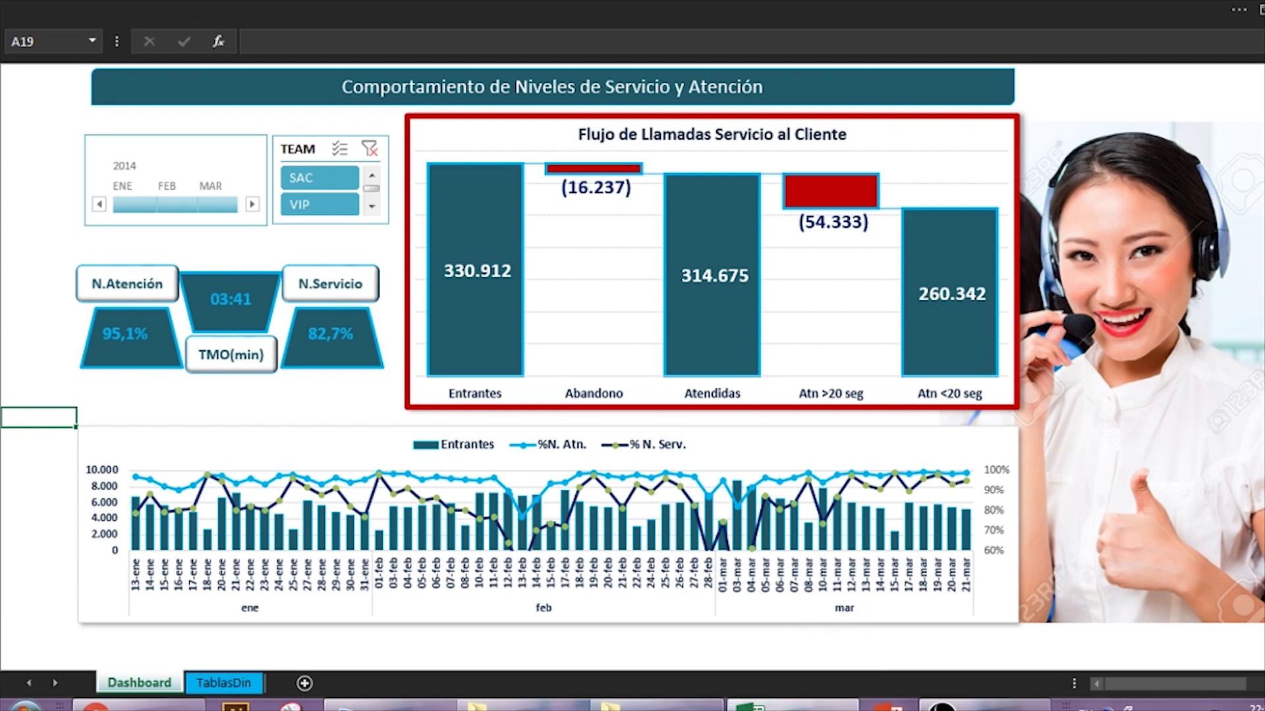
Filter the dashboard to the SAC team, then VIP, then clear the team filter.
left_click(174, 165)
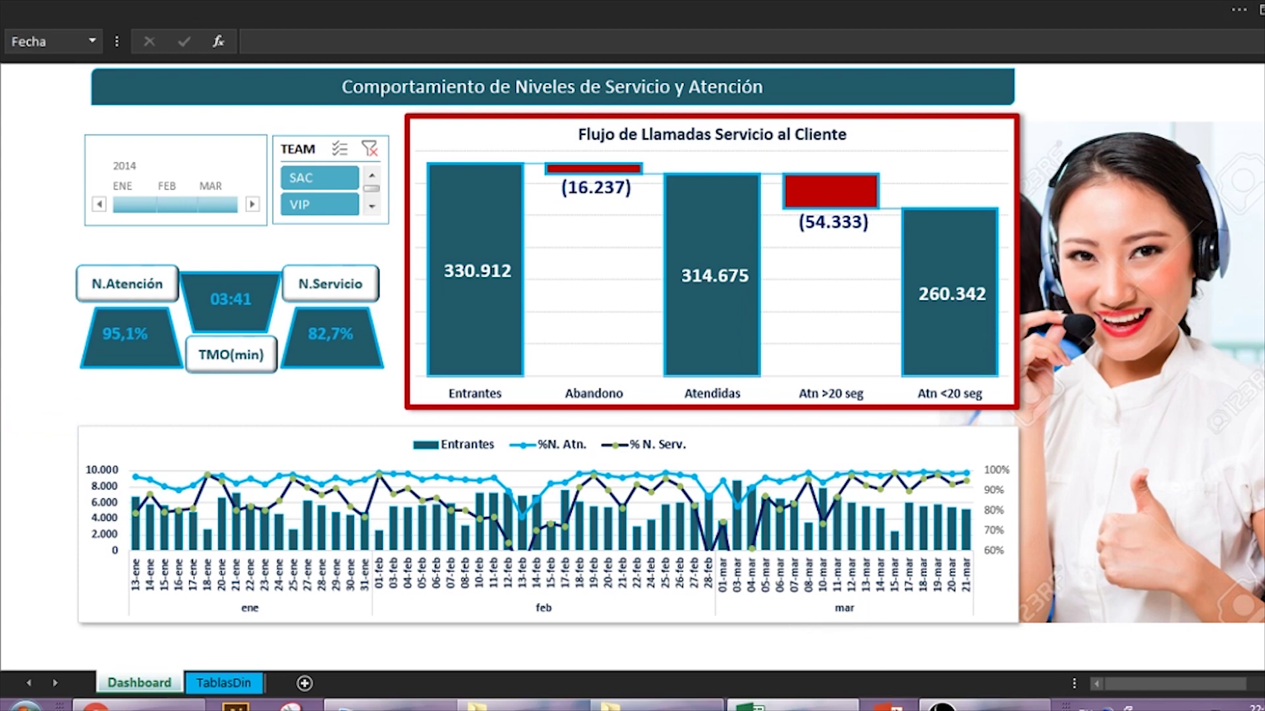
left_click(298, 149)
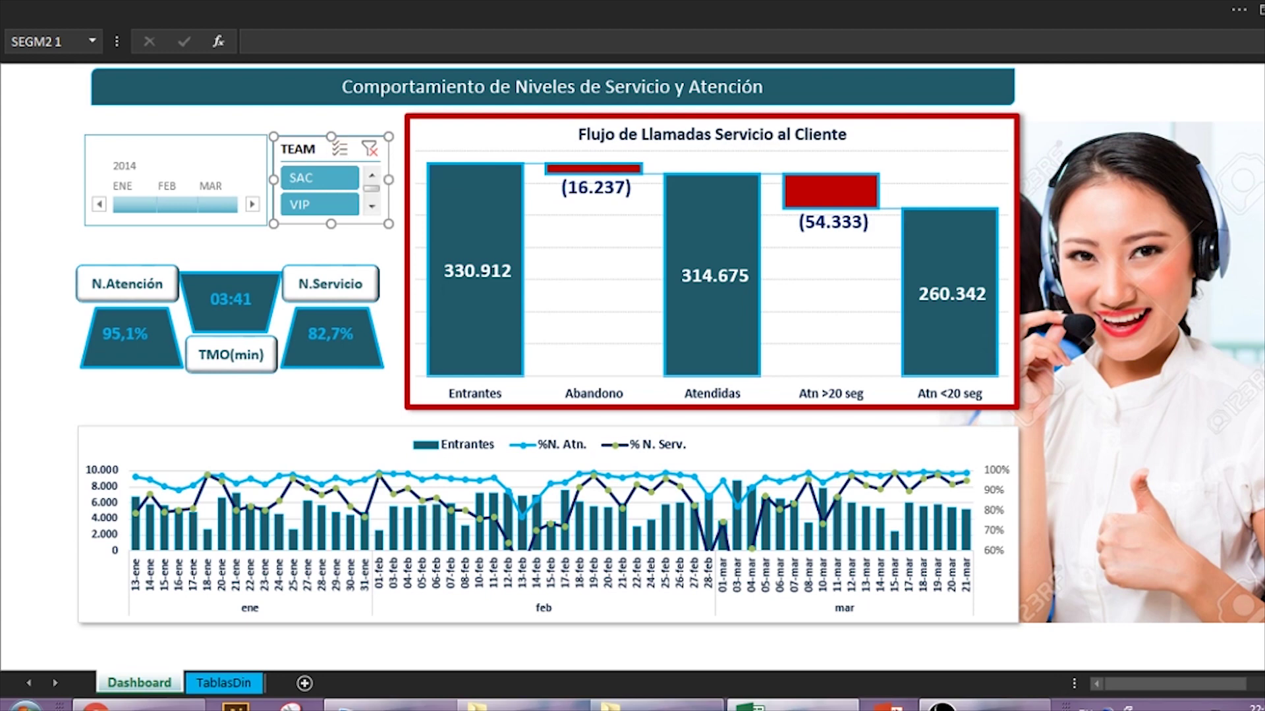
left_click(547, 461)
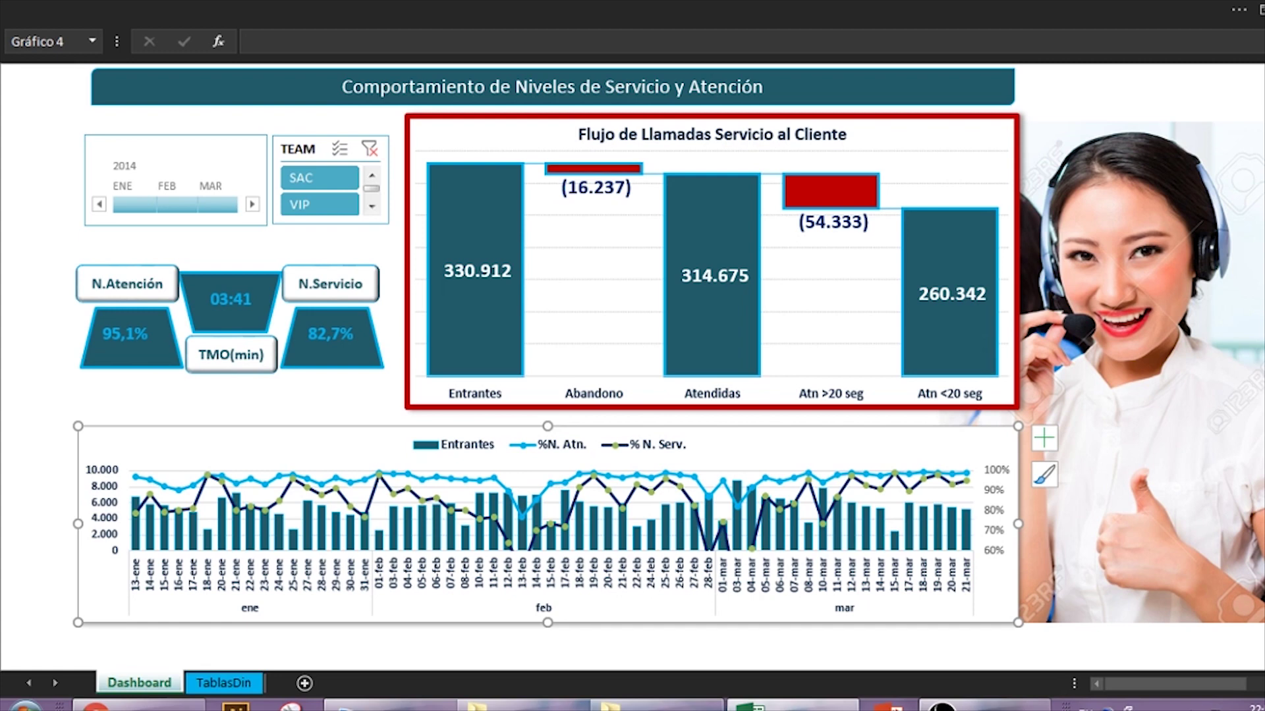
left_click(319, 177)
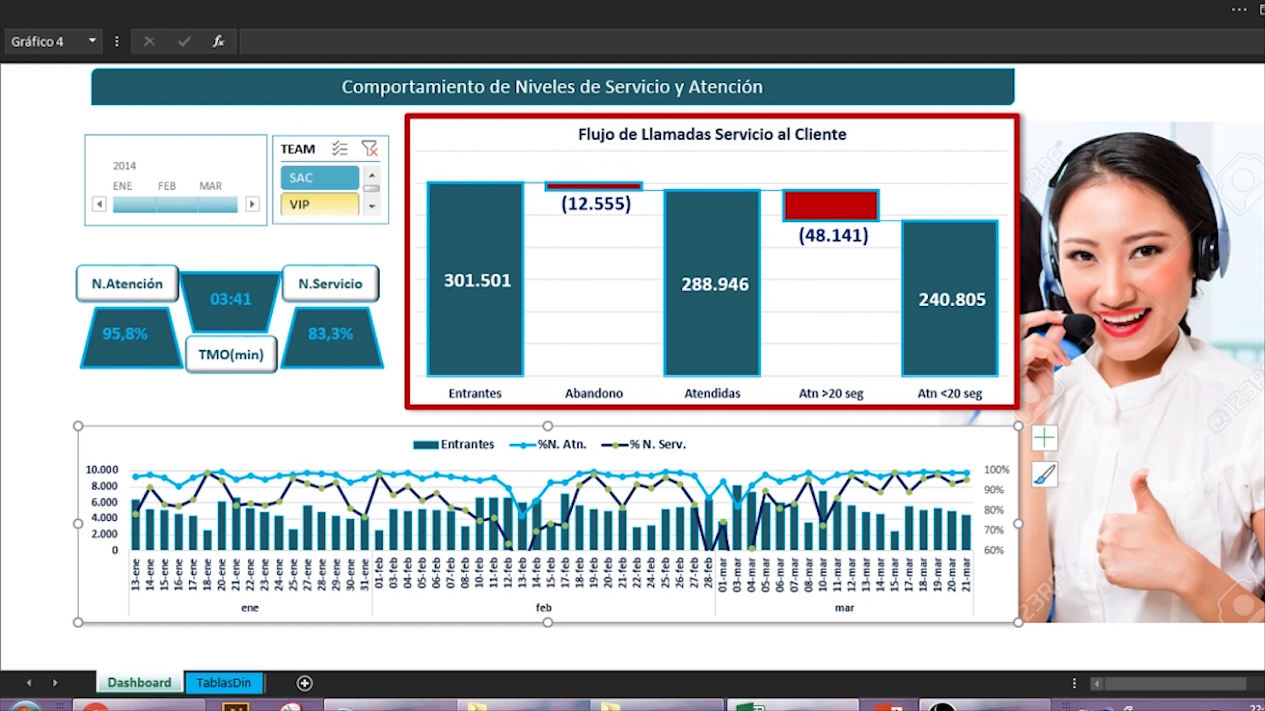
left_click(320, 204)
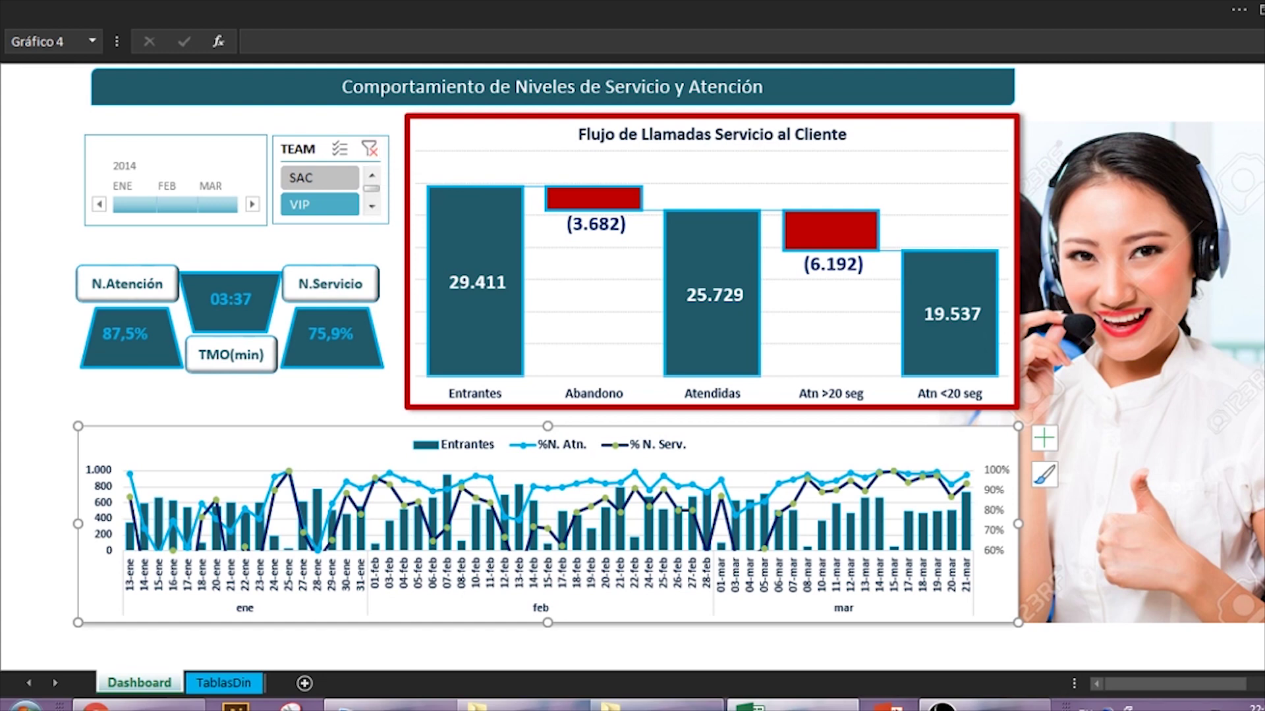
left_click(369, 148)
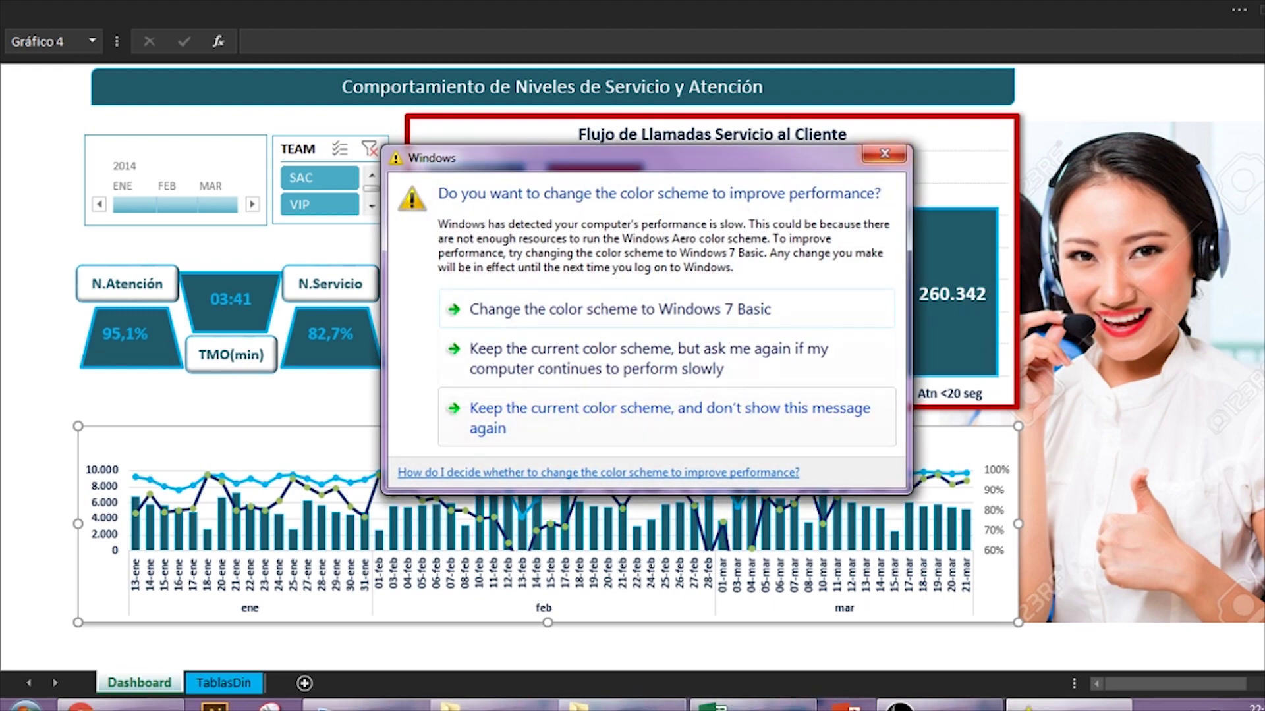
Delete the old waterfall chart from the dashboard.
left_click(593, 312)
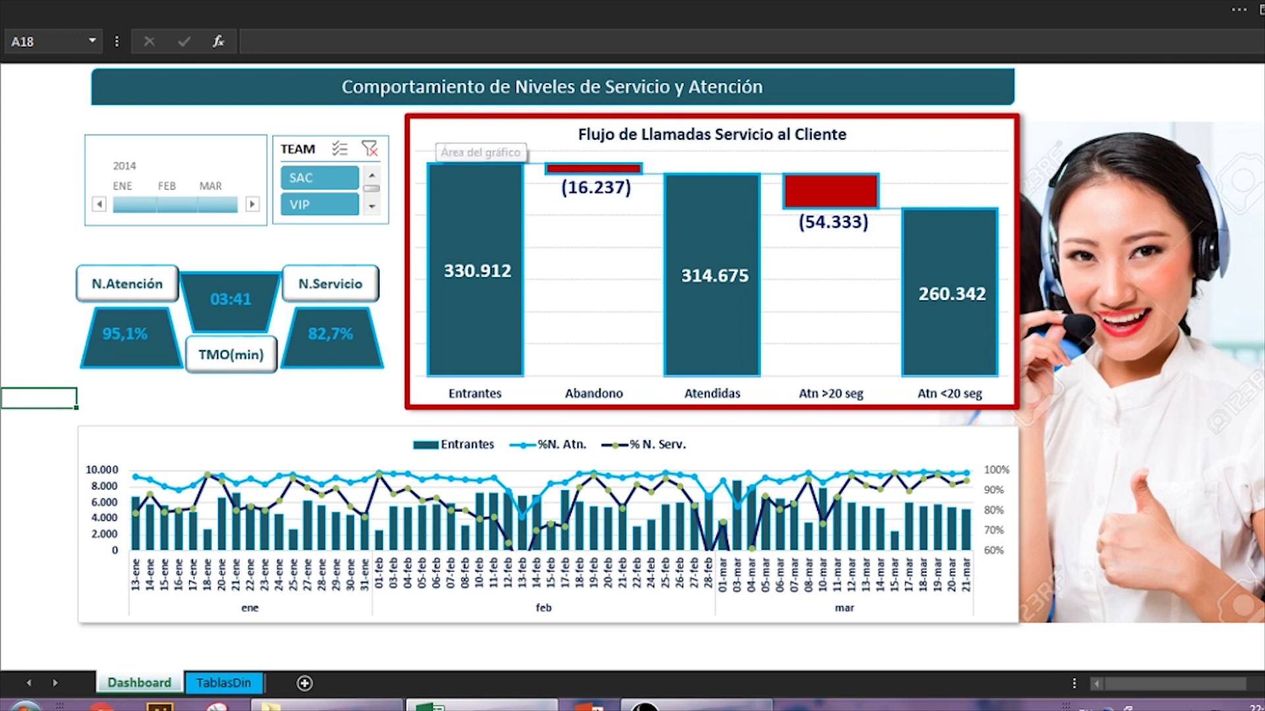
left_click(461, 151)
key("Delete")
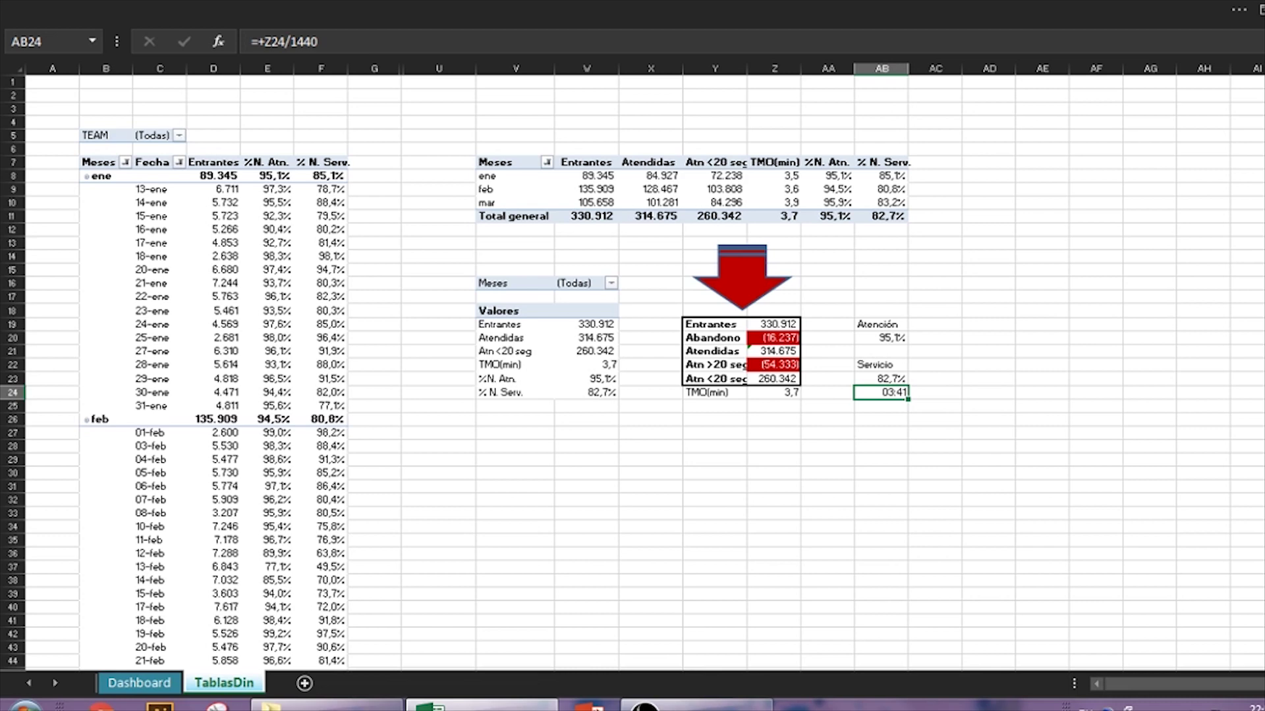
left_click(514, 325)
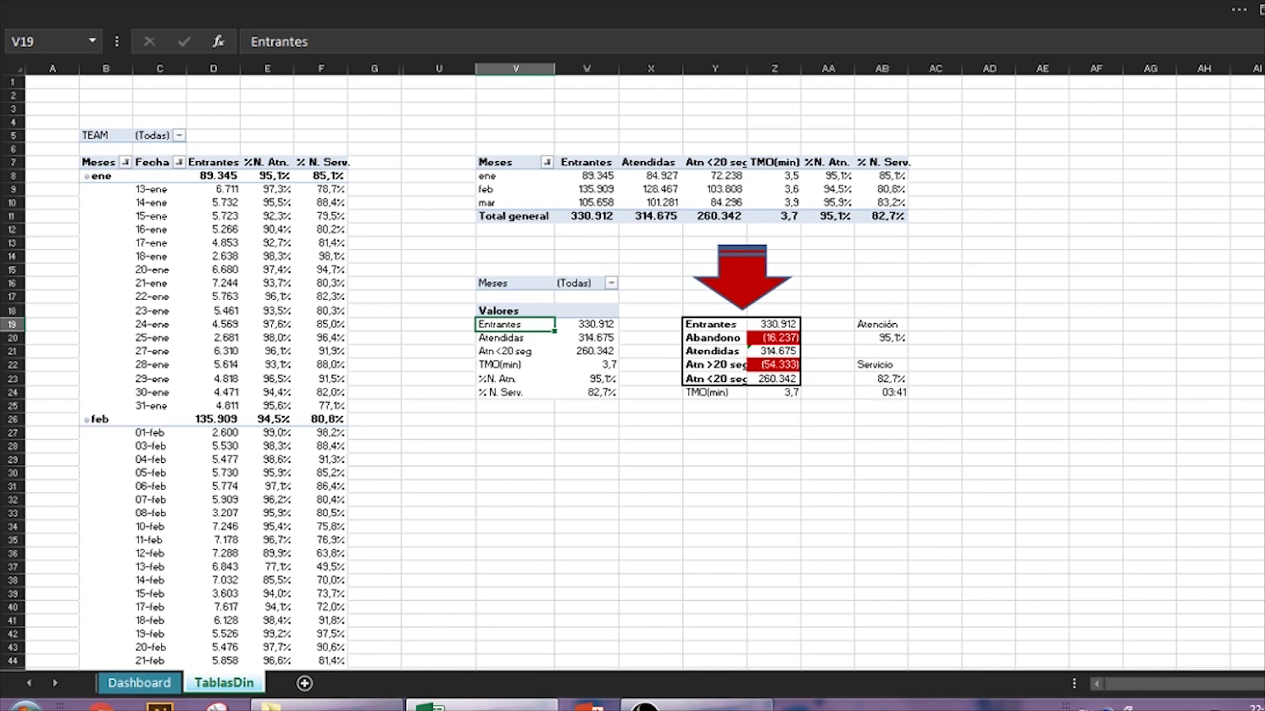
key("shift+Right")
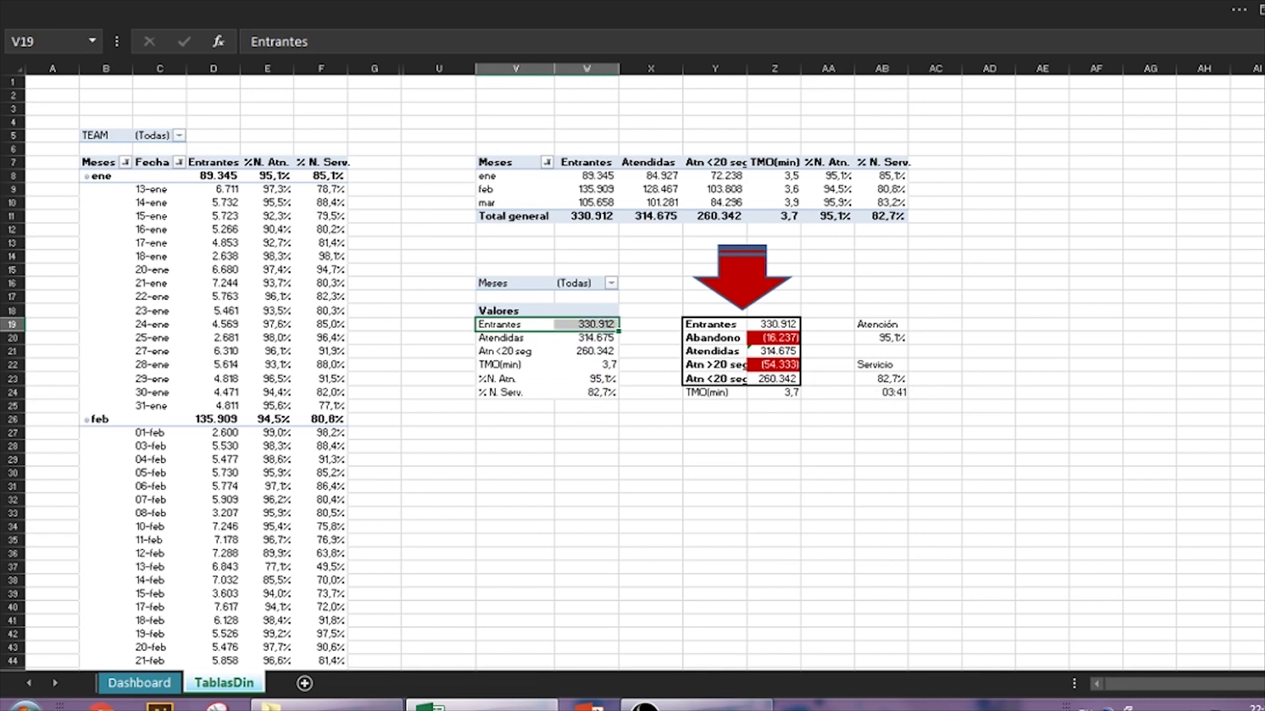
left_click(547, 337)
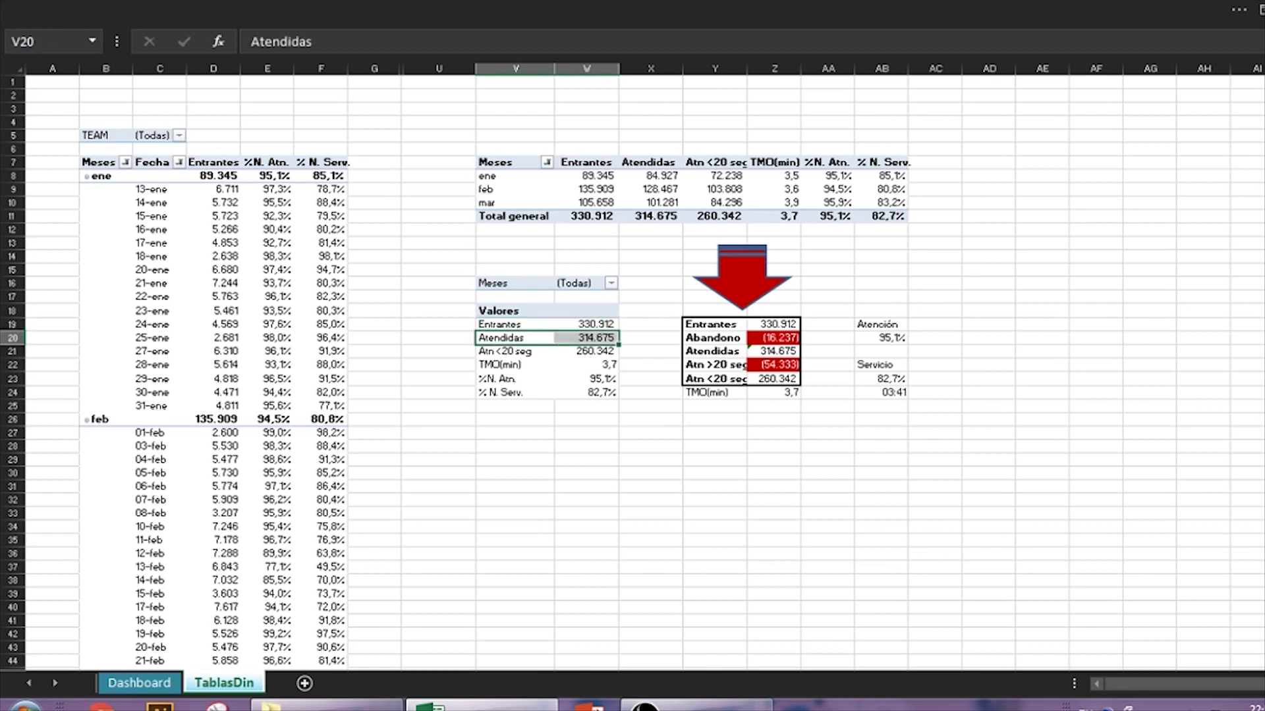
left_click(546, 351)
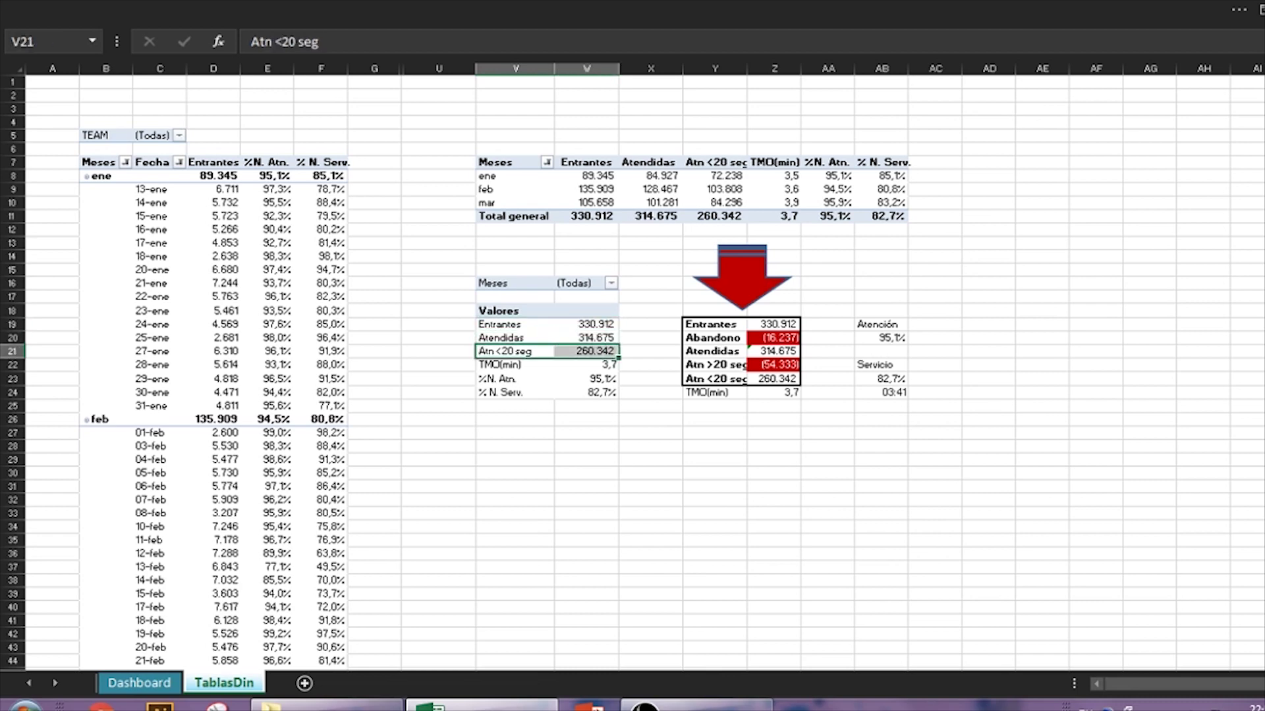
left_click(501, 364)
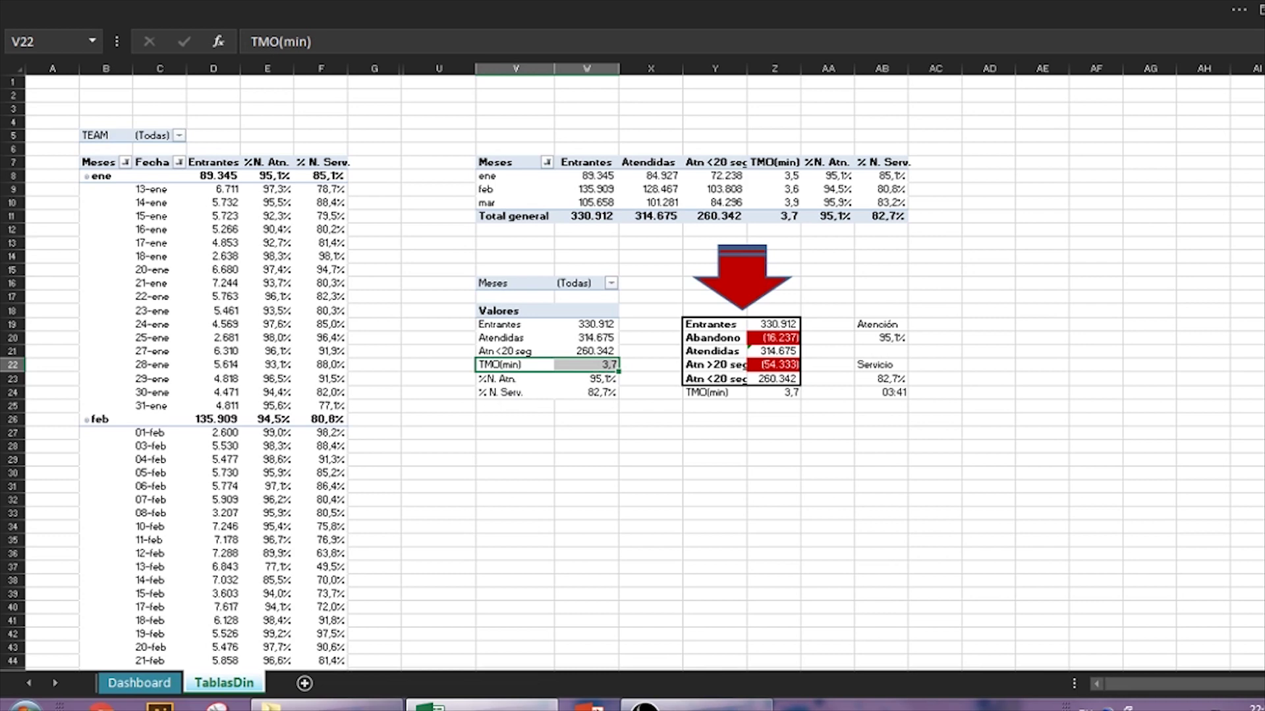
left_click(501, 379)
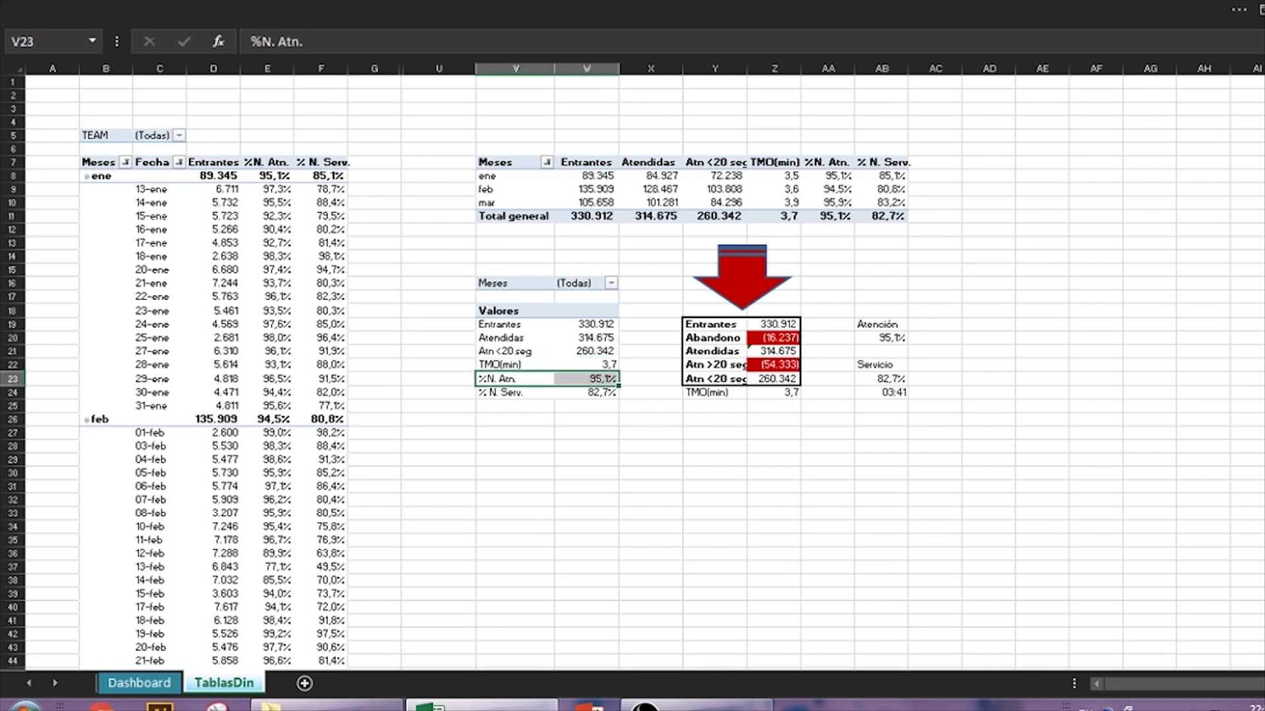
left_click(500, 393)
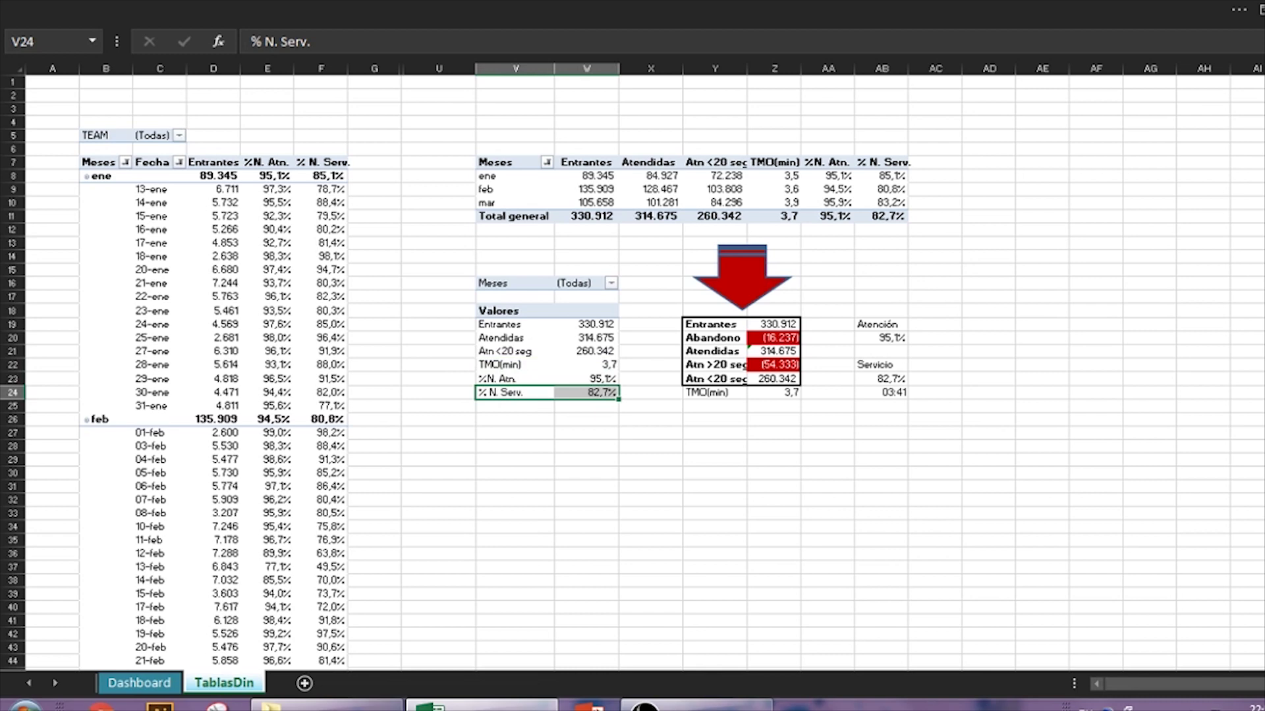
left_click_drag(714, 324, 774, 379)
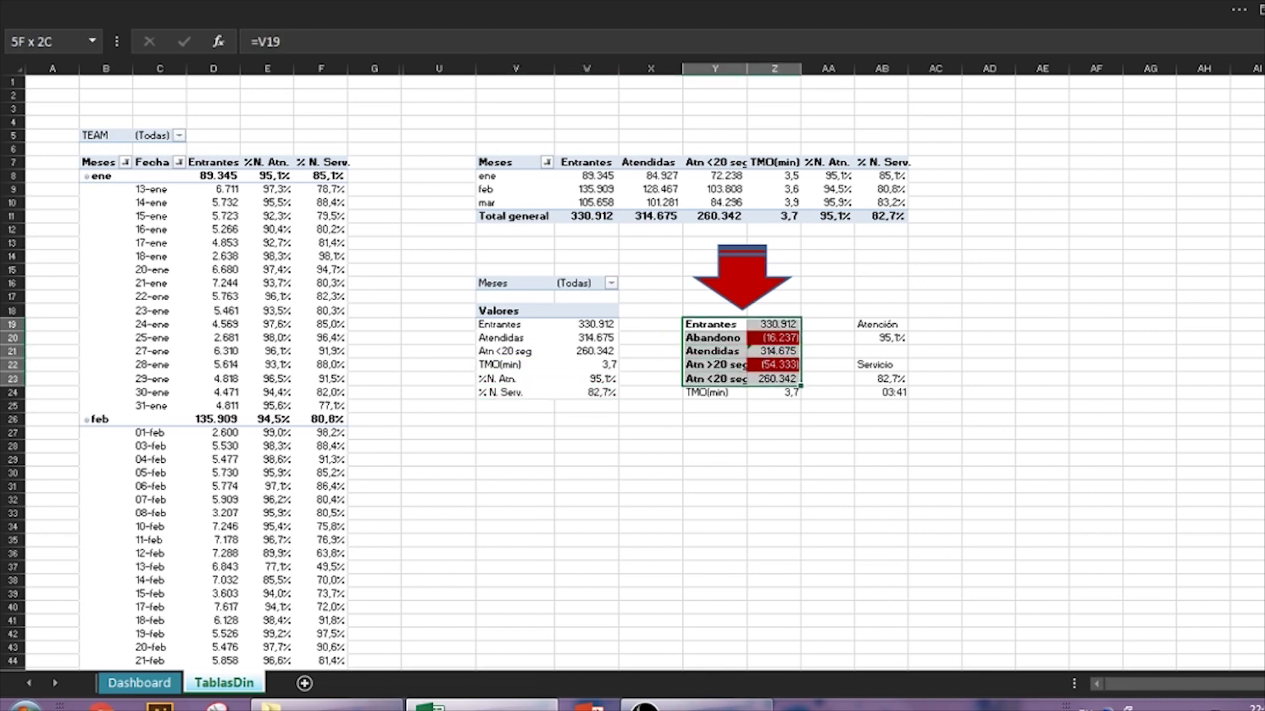
left_click(774, 324)
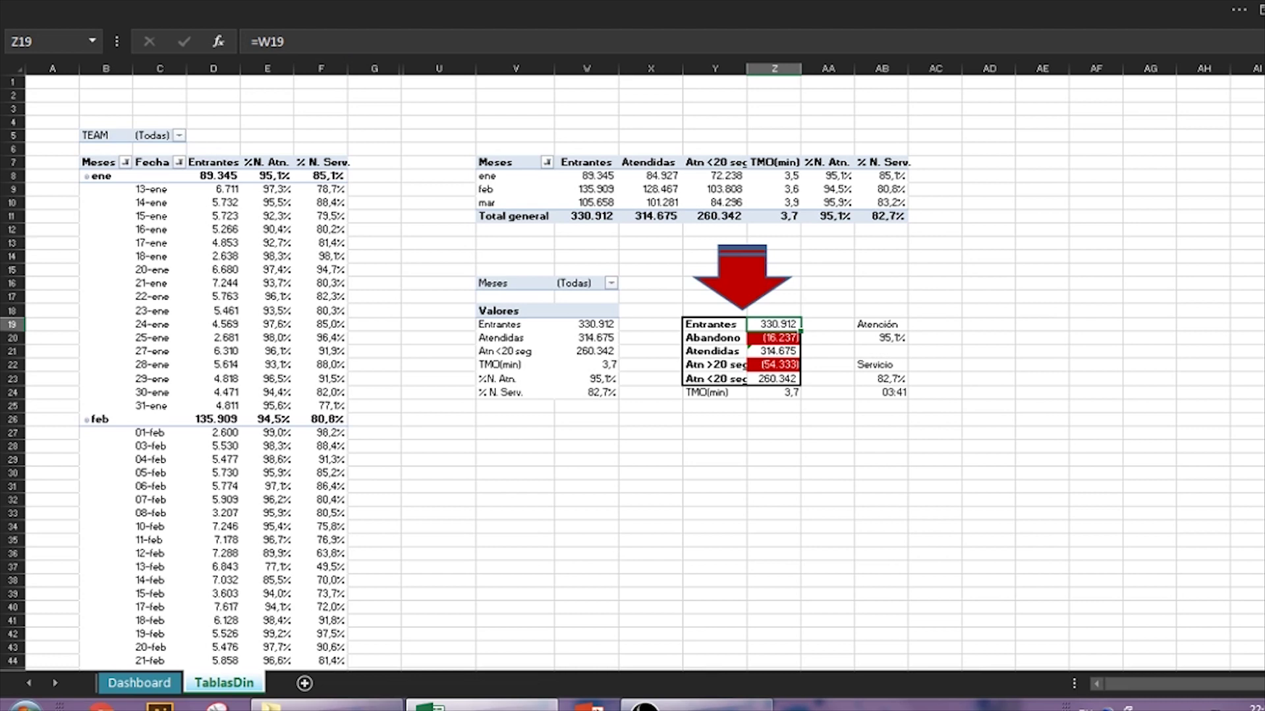
left_click(587, 324)
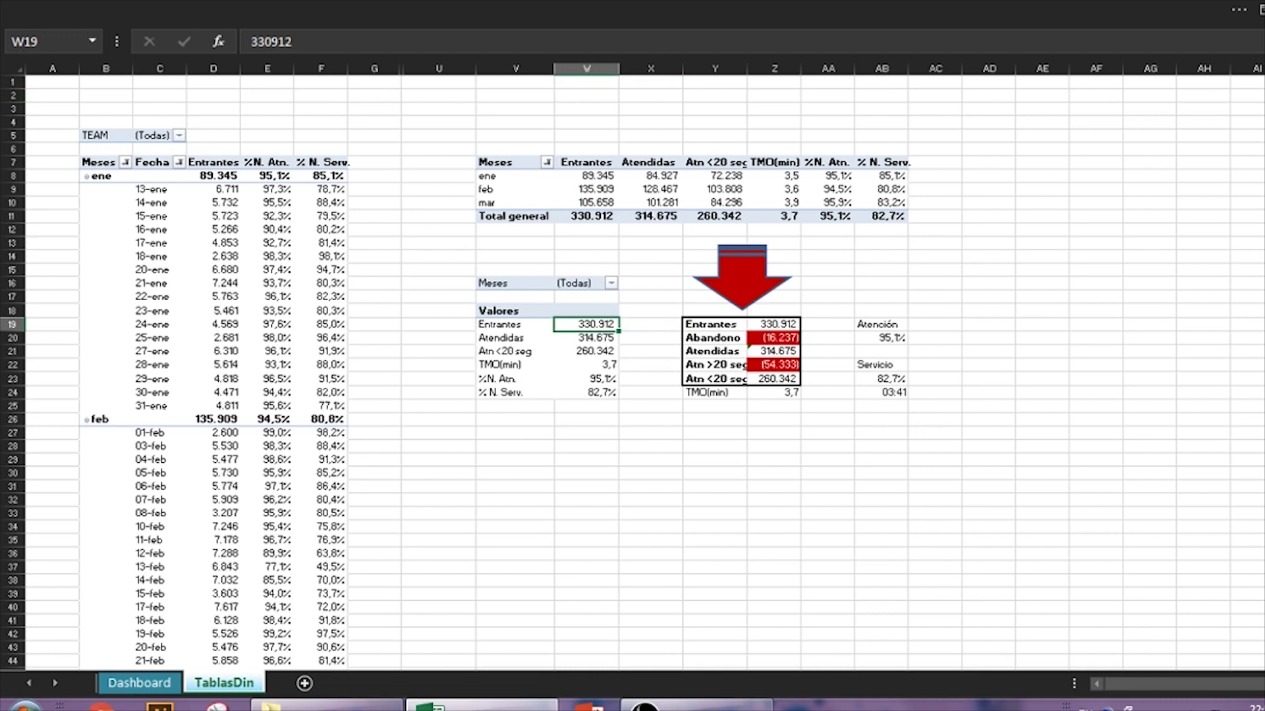
left_click(774, 337)
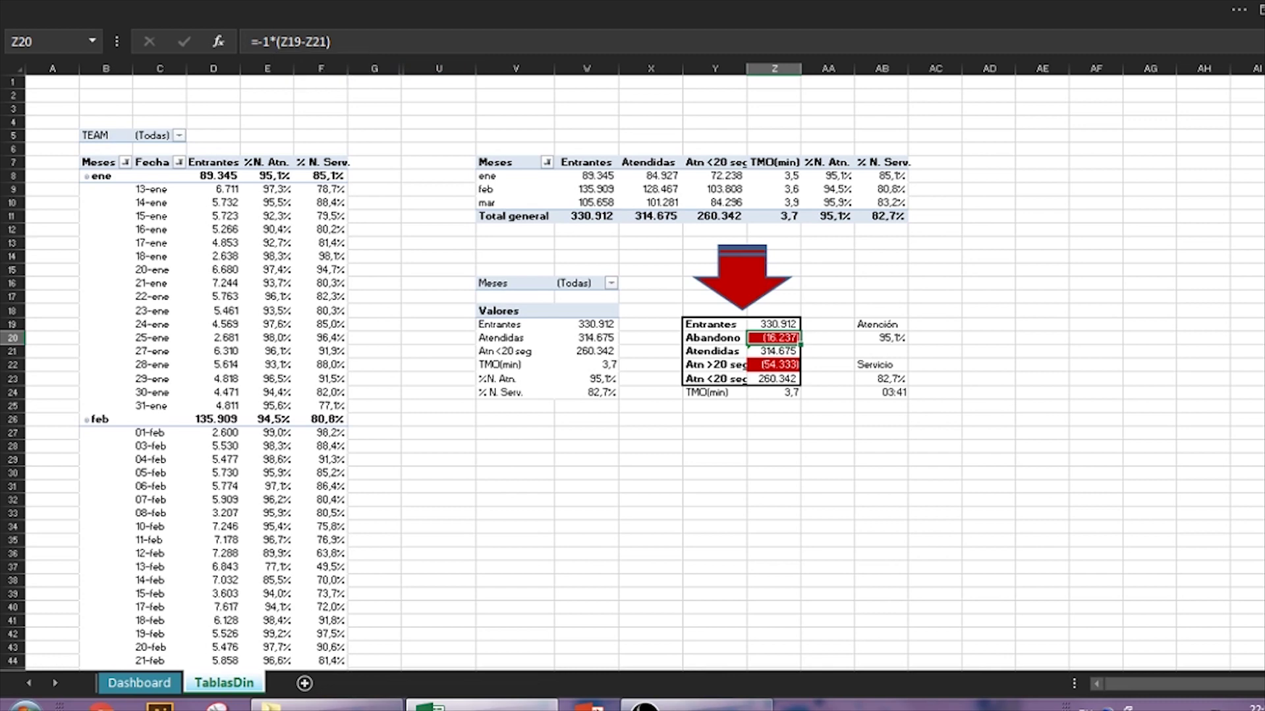
left_click(774, 324)
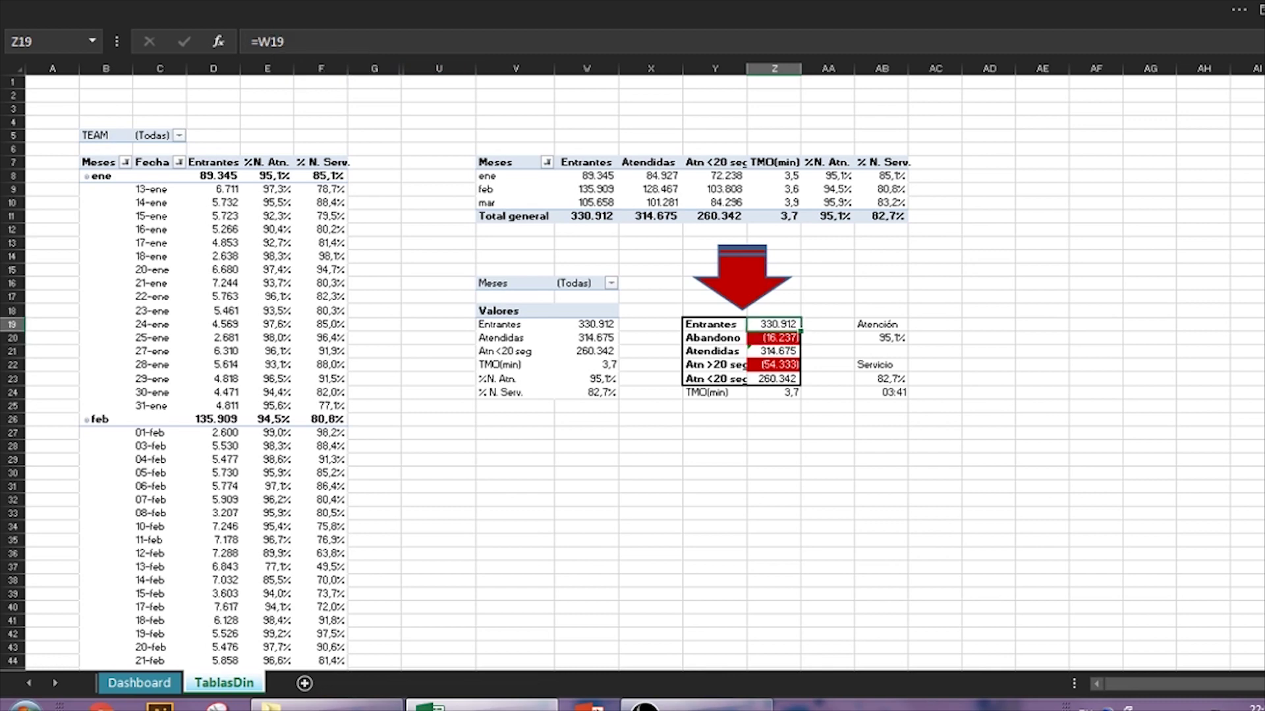
left_click(774, 337)
key("F2")
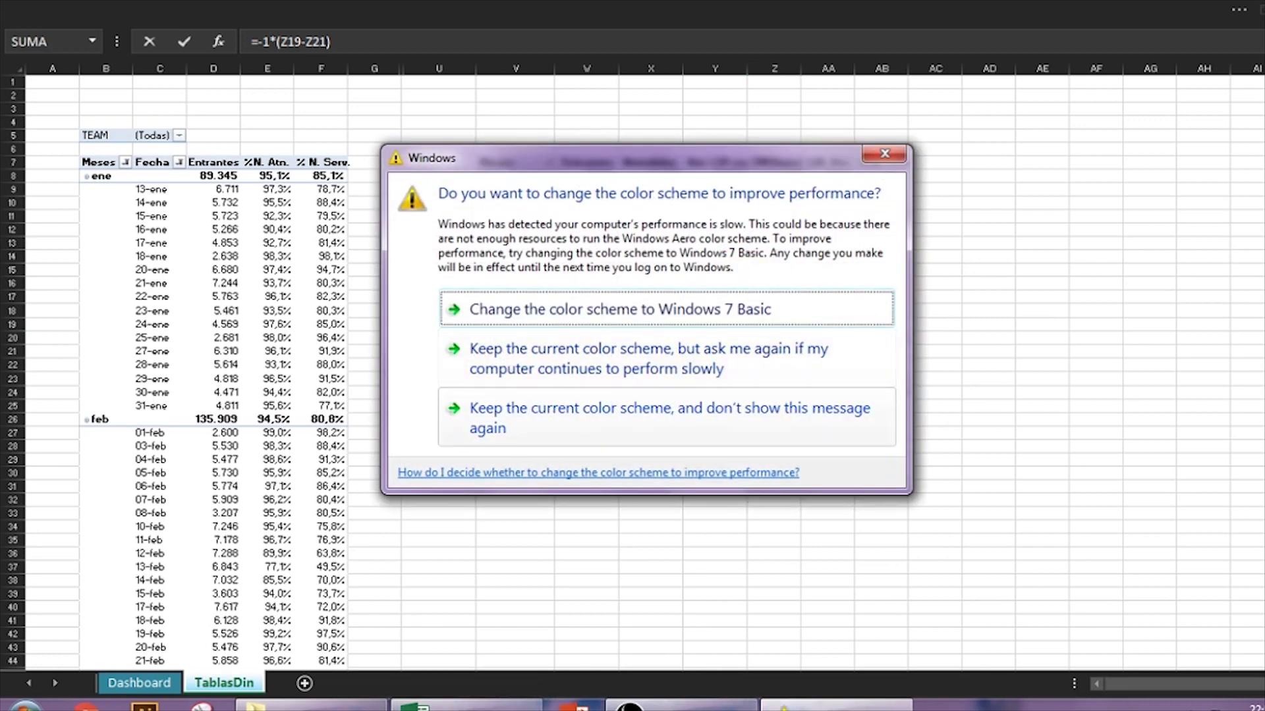
key("Escape")
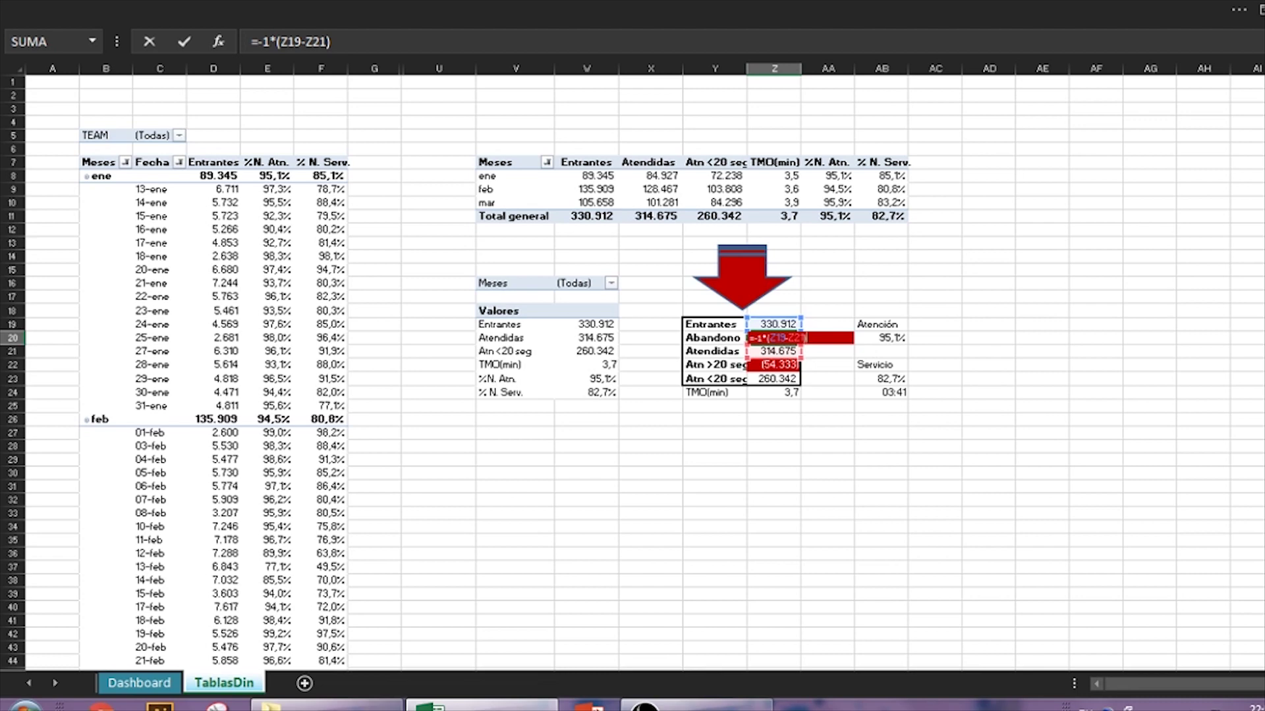
key("Return")
key("Up")
key("Down")
key("Up")
key("Up")
key("Left")
key("Down")
key("Down")
key("Right")
key("Up")
key("Left")
key("Right")
key("Left")
key("Right")
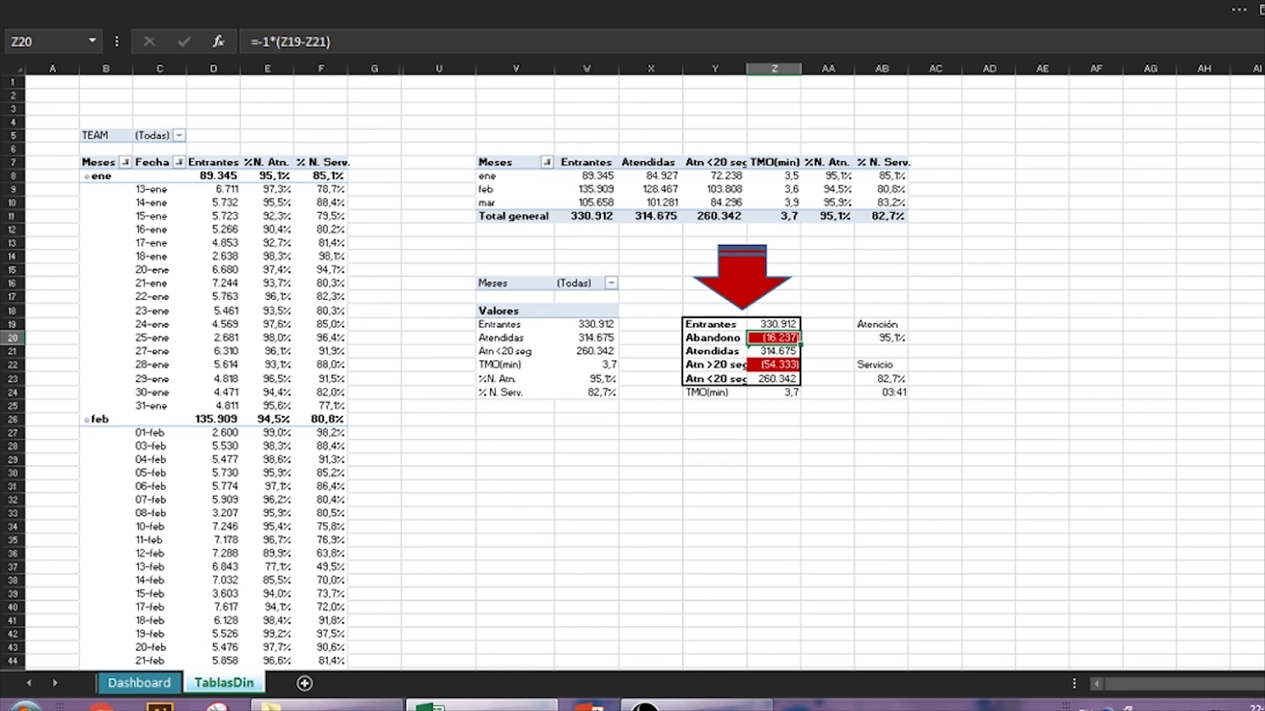
Widen column Y to fit its labels, then check the Atendidas and Atn >20 seg formulas.
left_click_drag(747, 69, 780, 69)
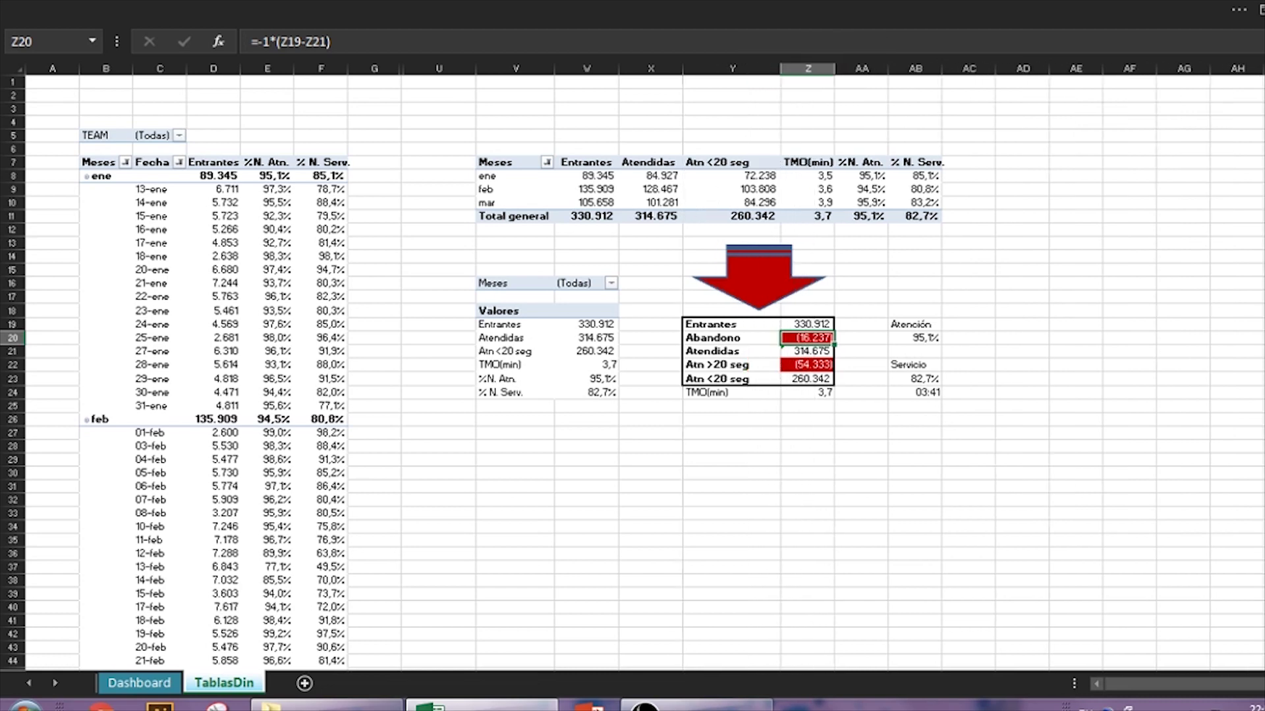
left_click_drag(780, 68, 768, 69)
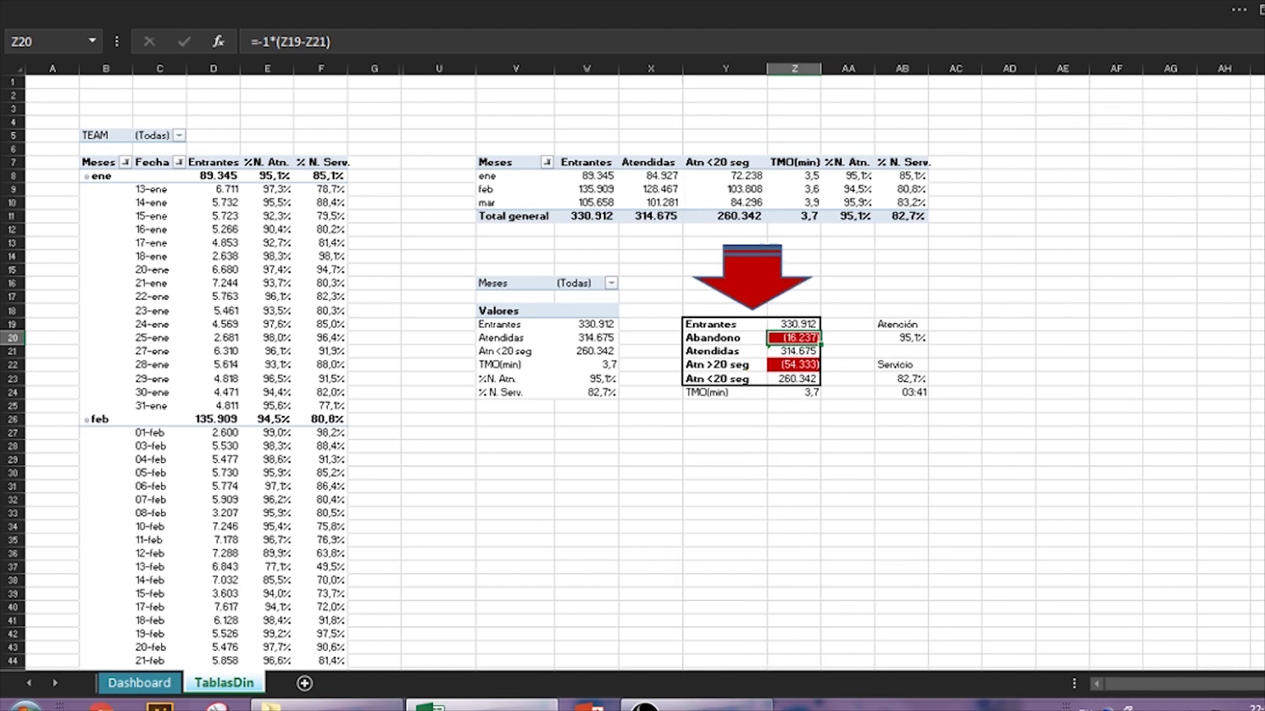
left_click(766, 353)
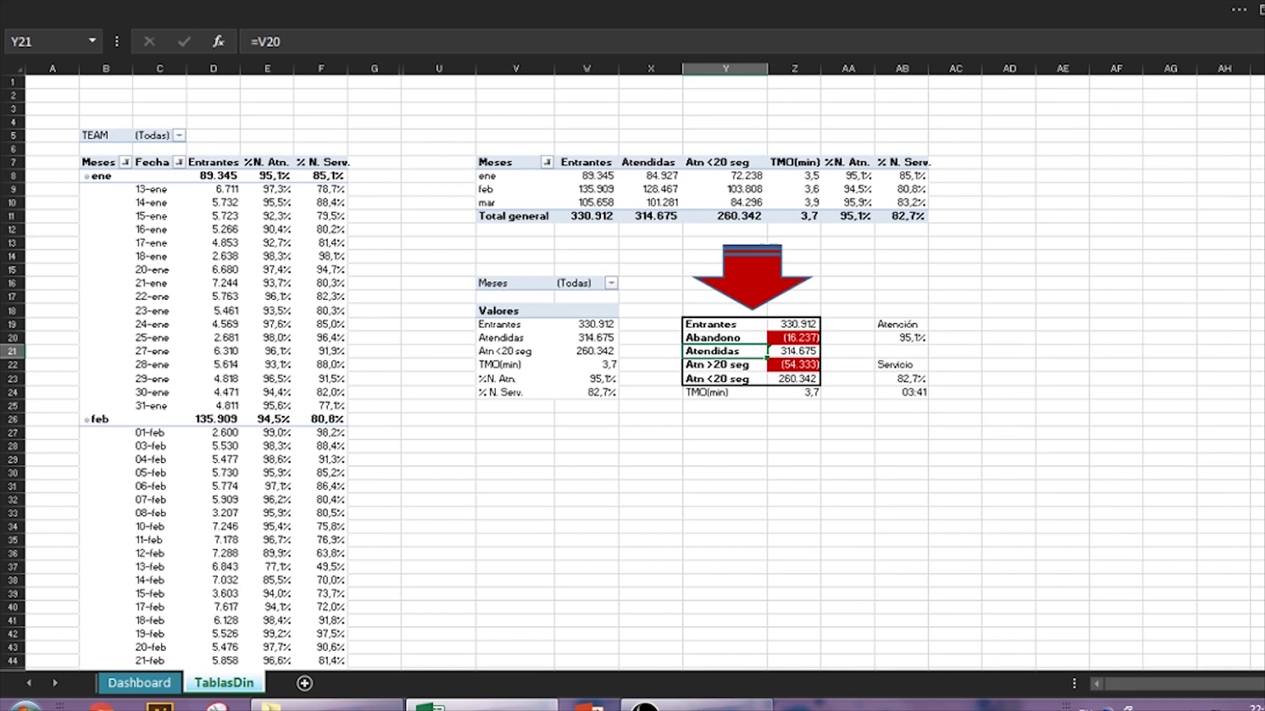
left_click(793, 364)
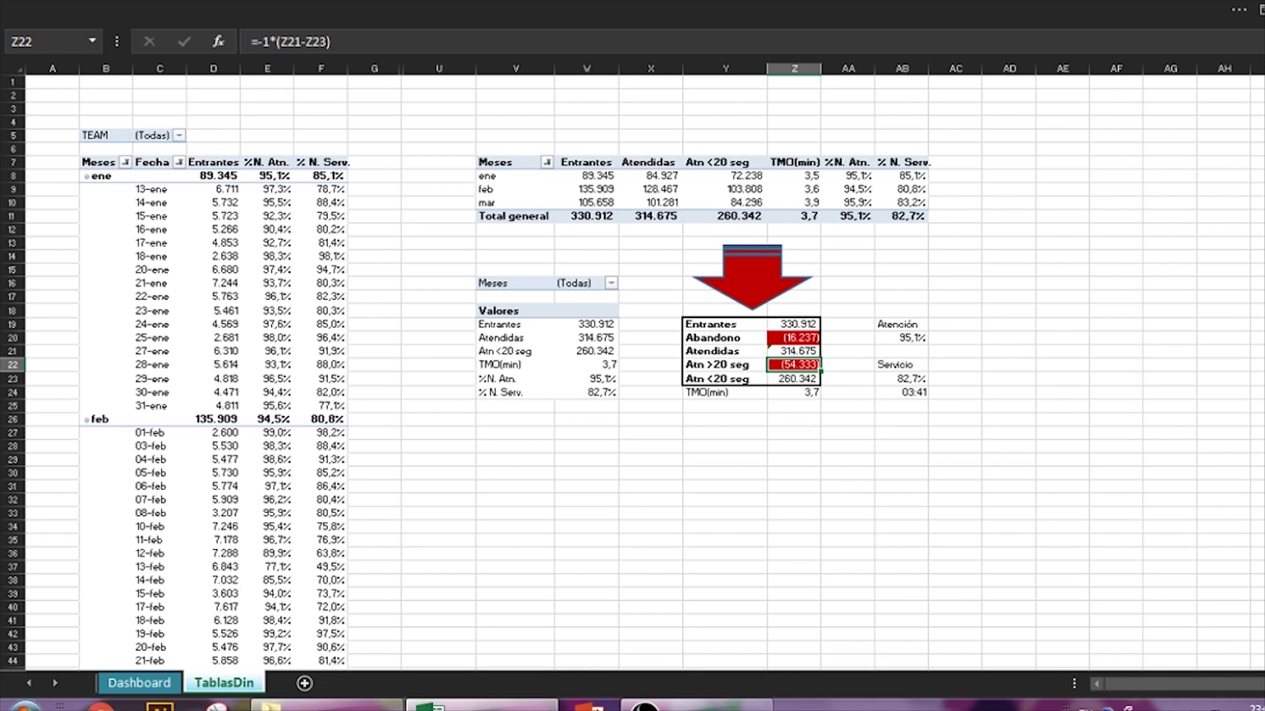
left_click(725, 364)
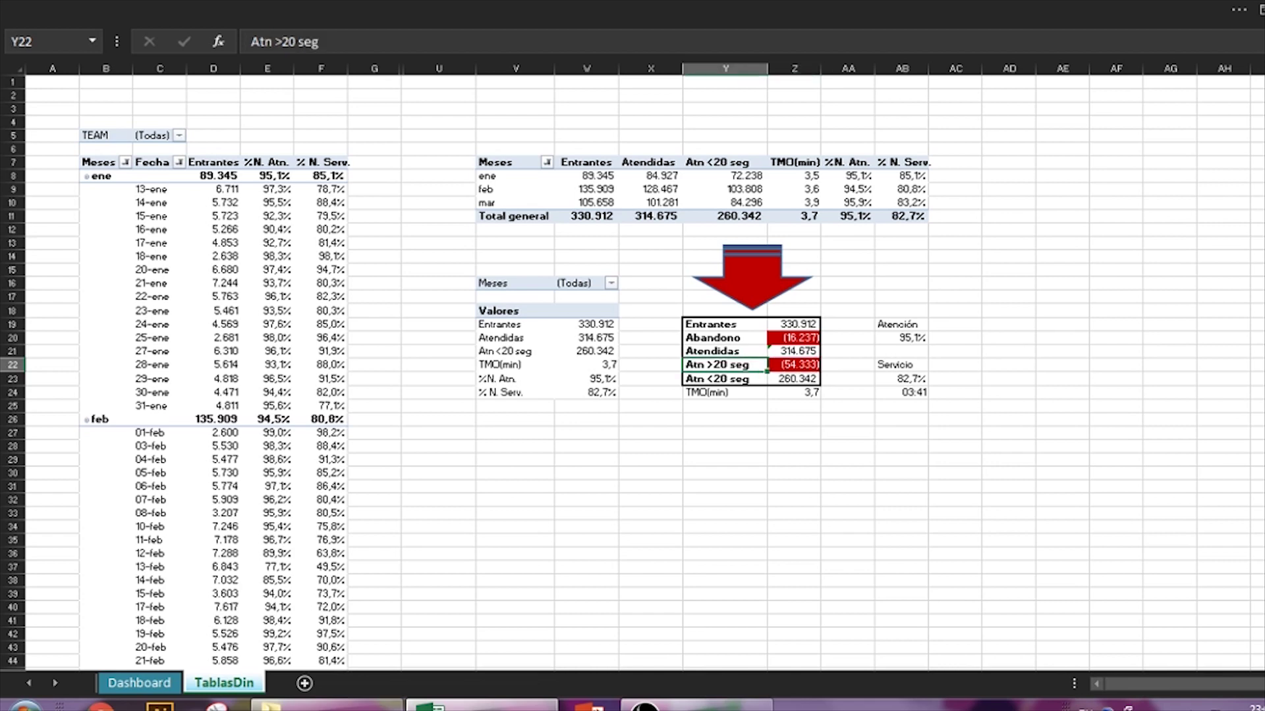
left_click(794, 364)
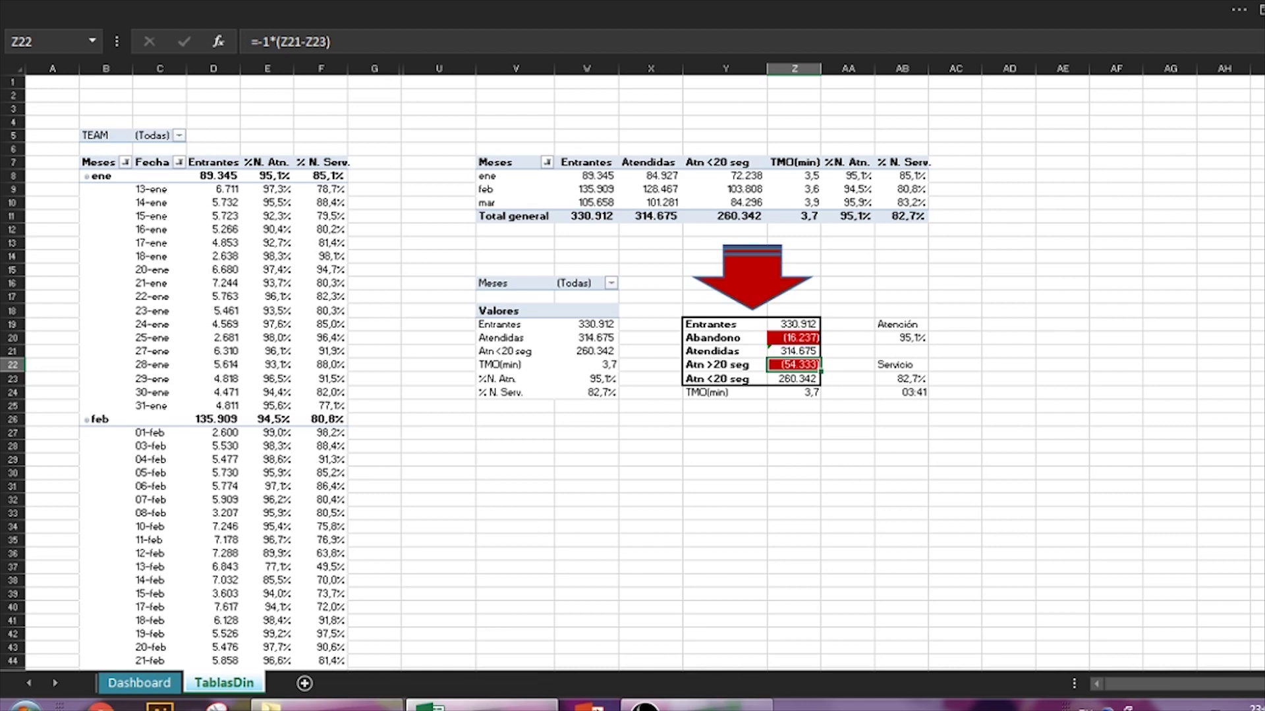
left_click(724, 364)
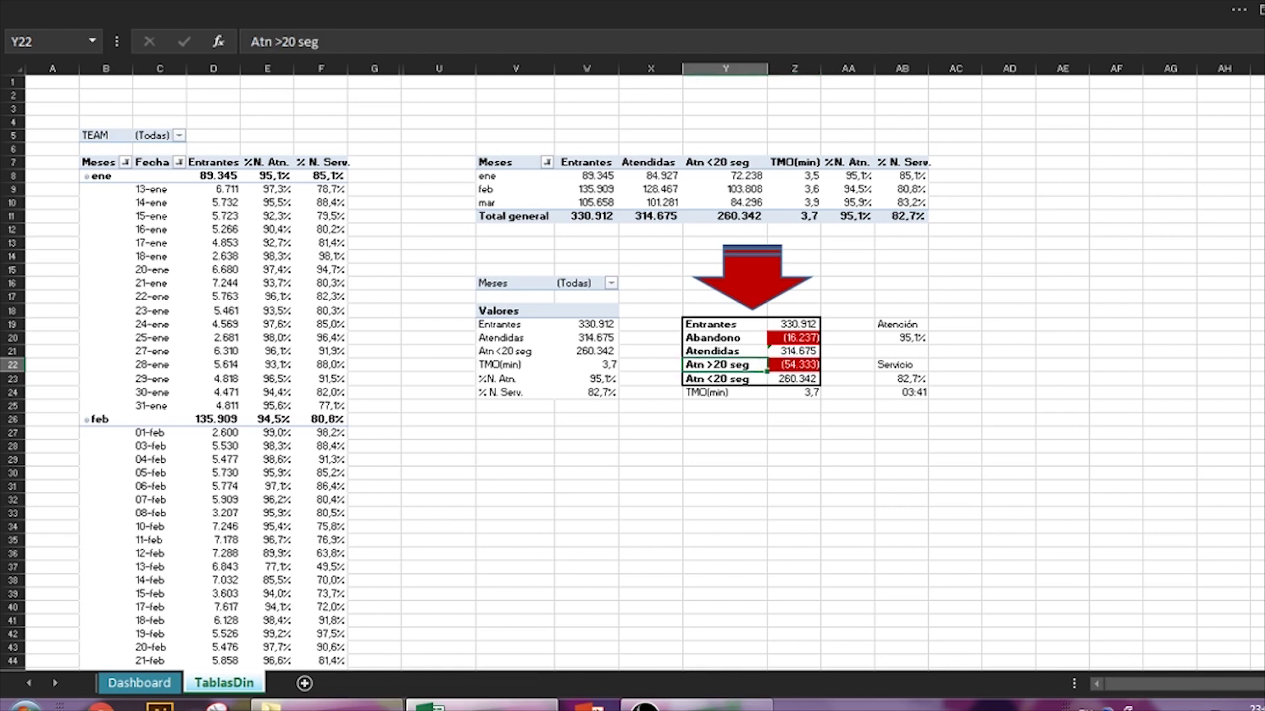
left_click(724, 379)
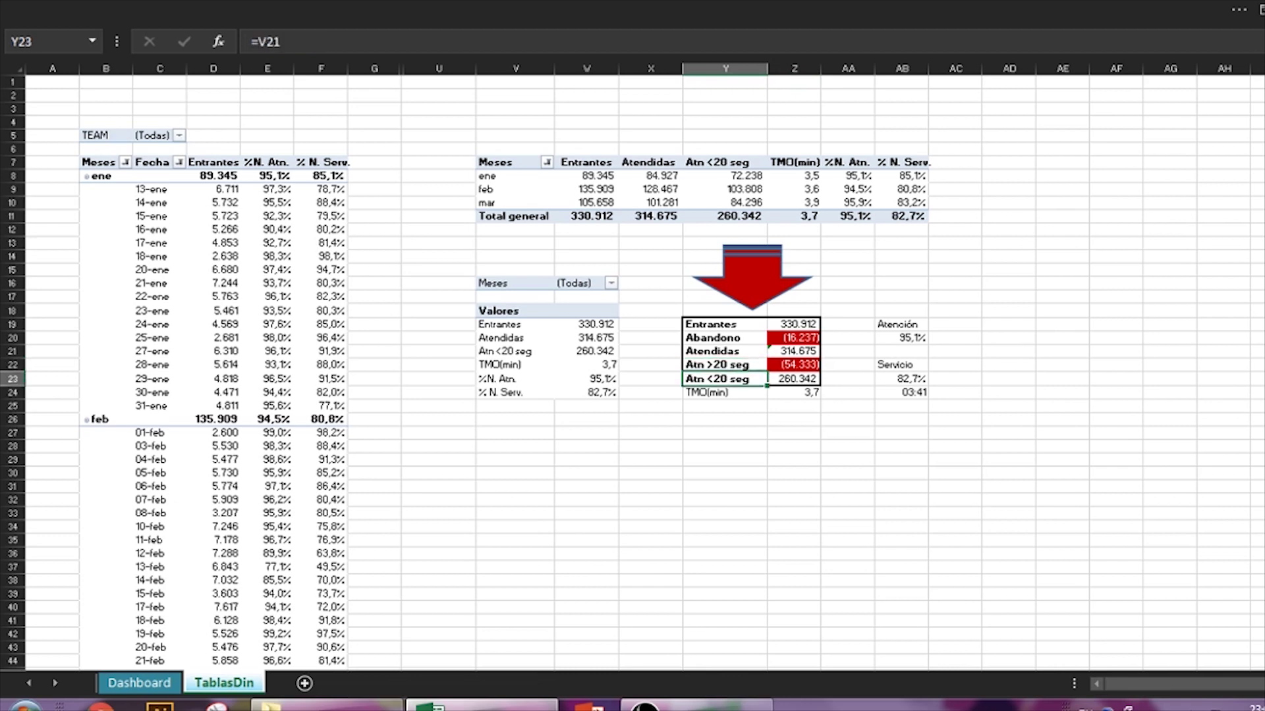
left_click(725, 365)
left_click(794, 364)
left_click(793, 379)
left_click(794, 364)
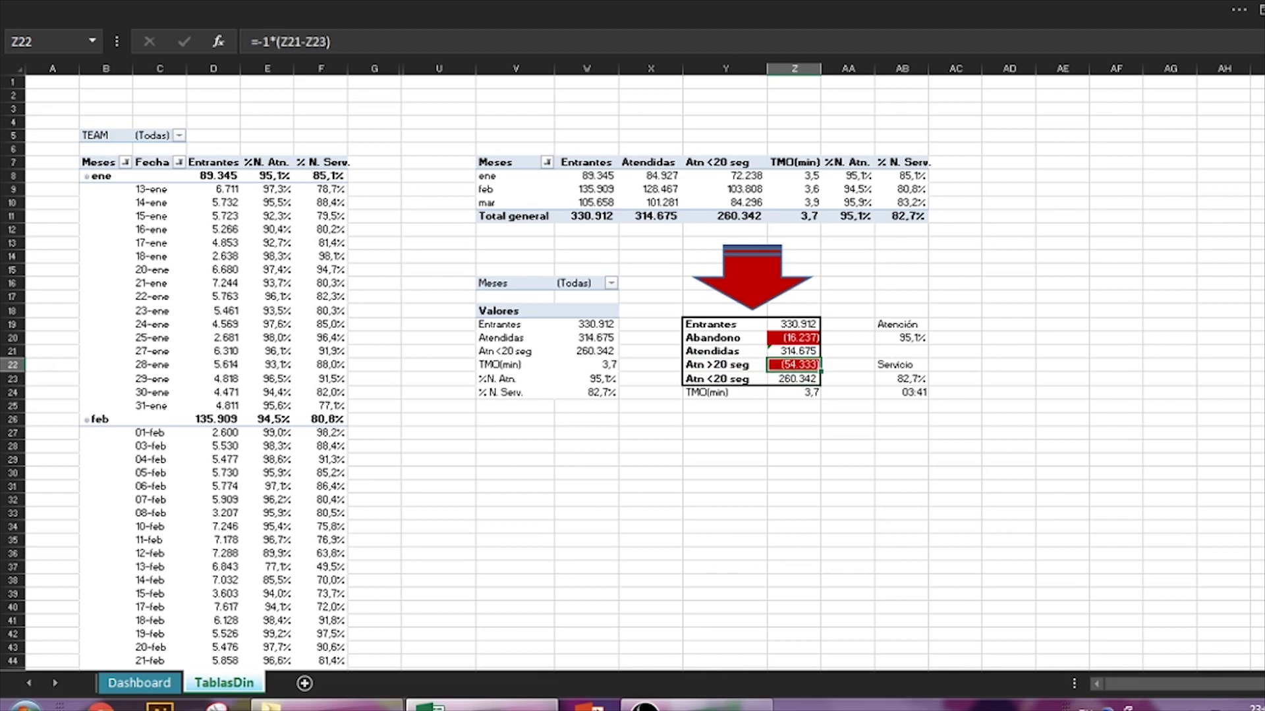
left_click(794, 351)
left_click(794, 337)
left_click(794, 324)
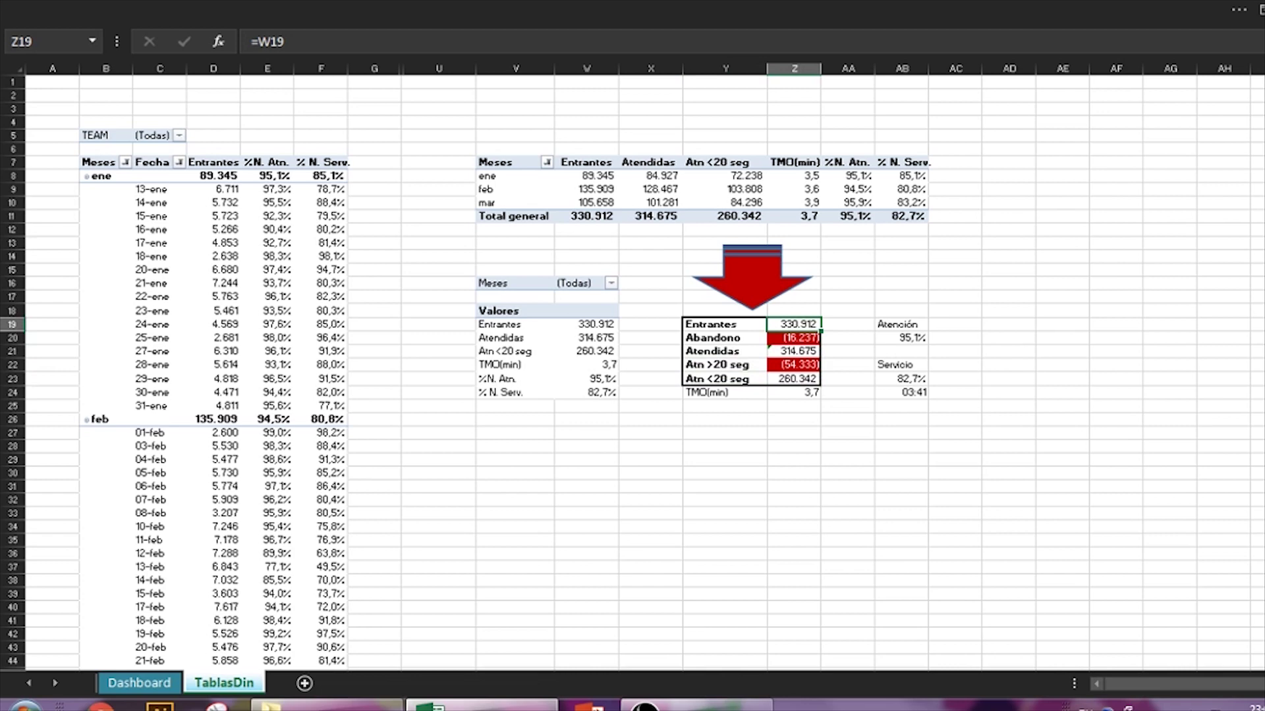
double_click(725, 324)
type("=AA21")
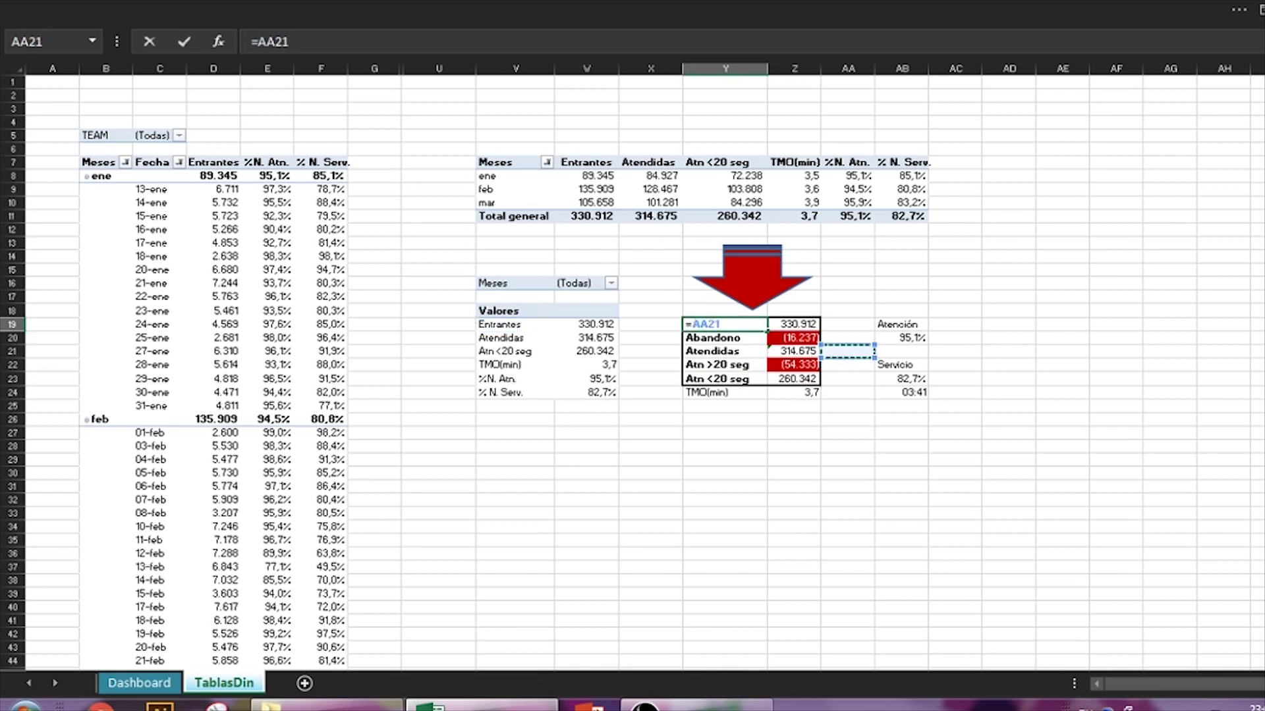
key("Escape")
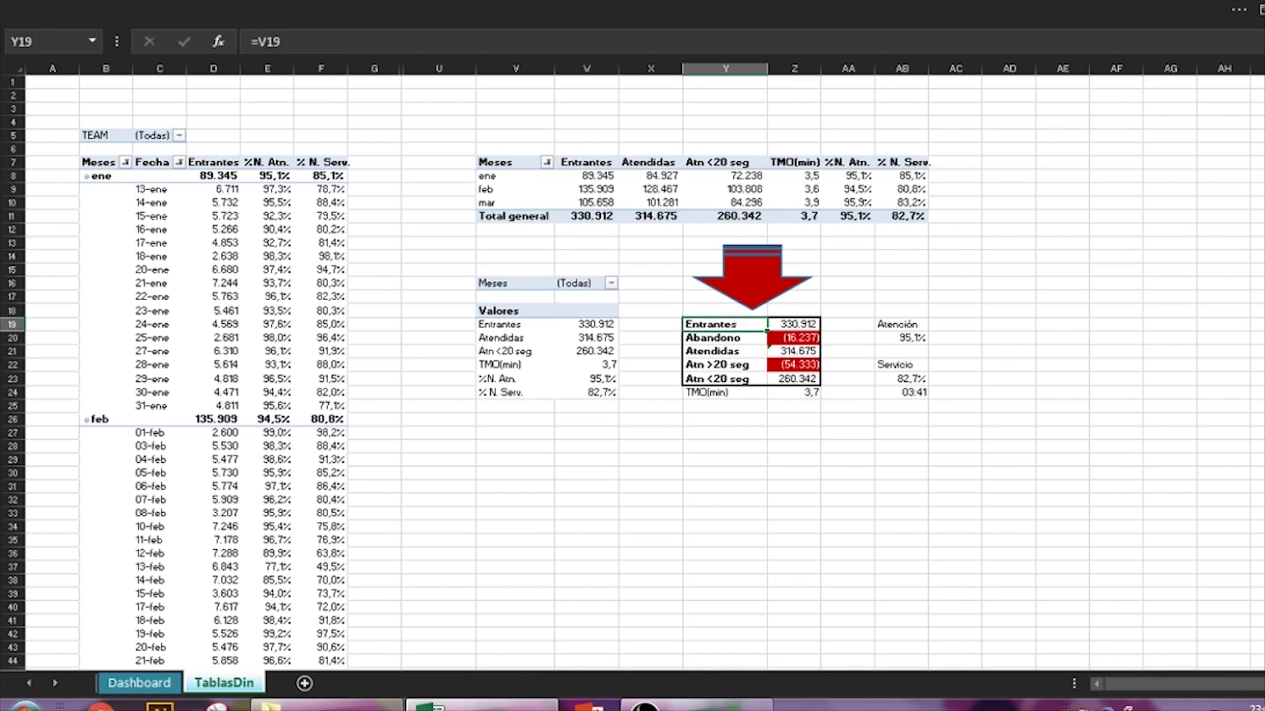
Select Y19:Z23, the Entrantes through Atn <20 seg labels and values.
left_click_drag(768, 330, 767, 357)
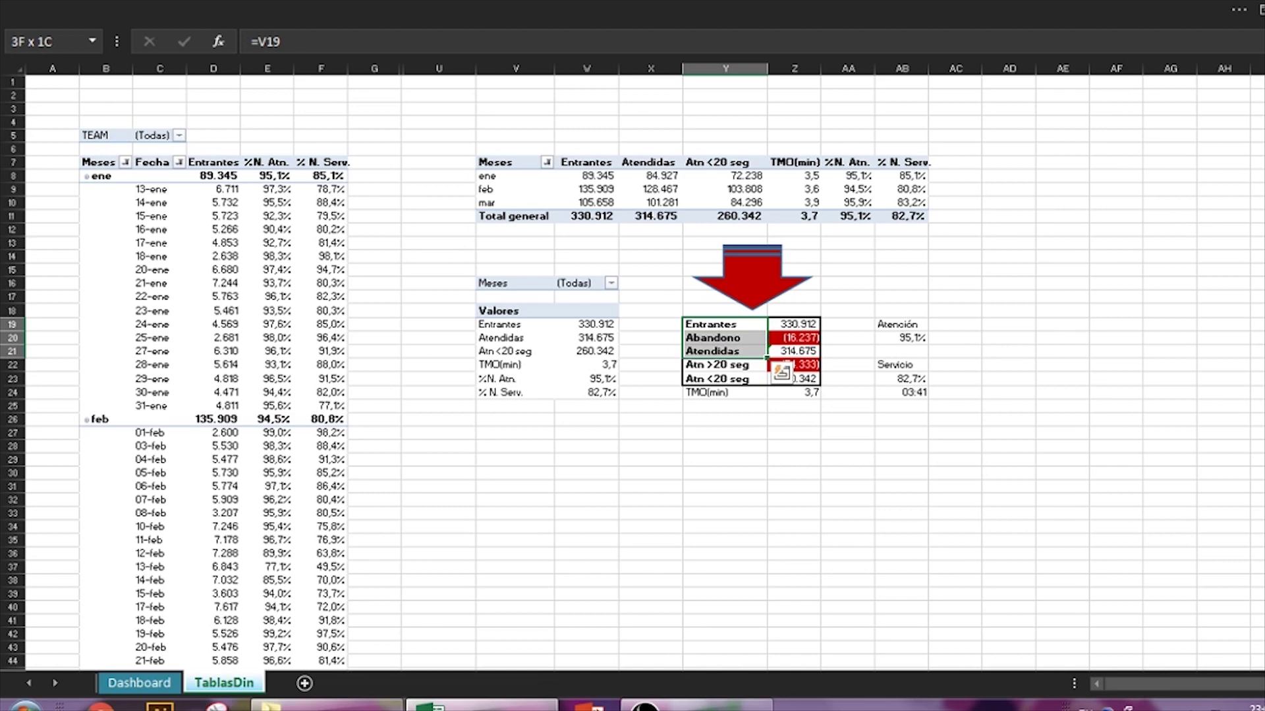
left_click_drag(767, 358, 767, 372)
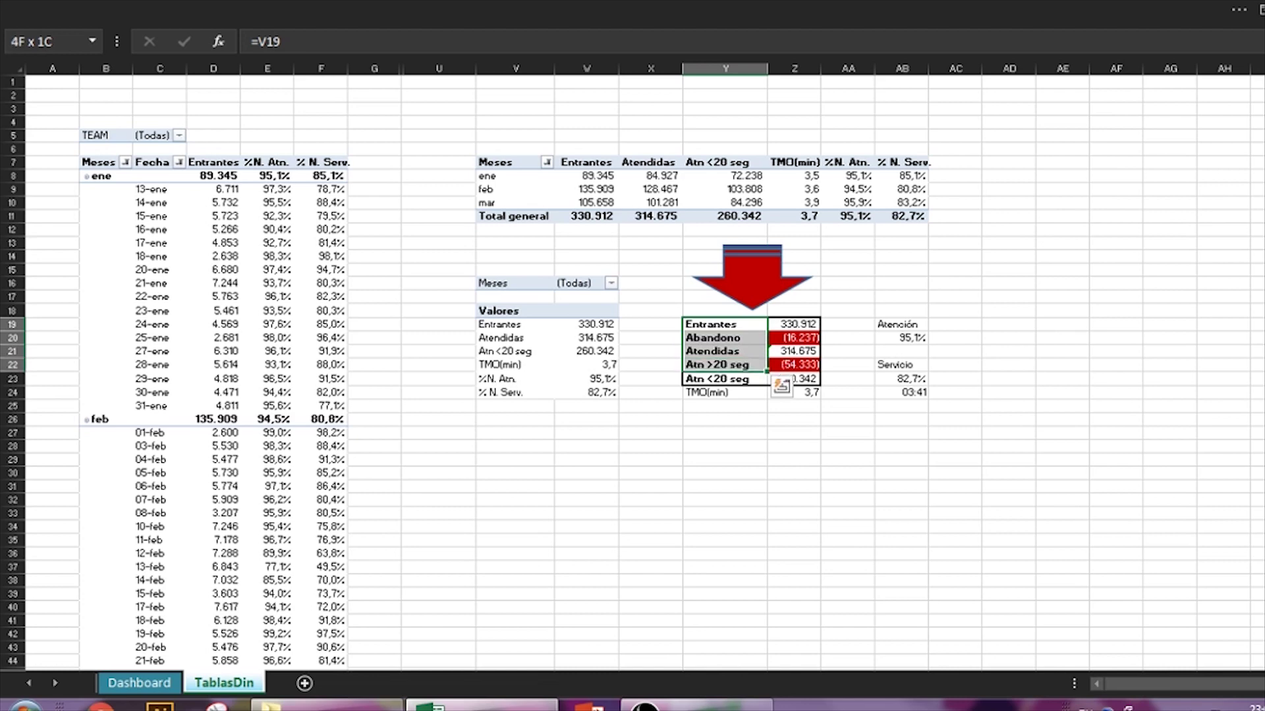
left_click_drag(770, 383, 769, 385)
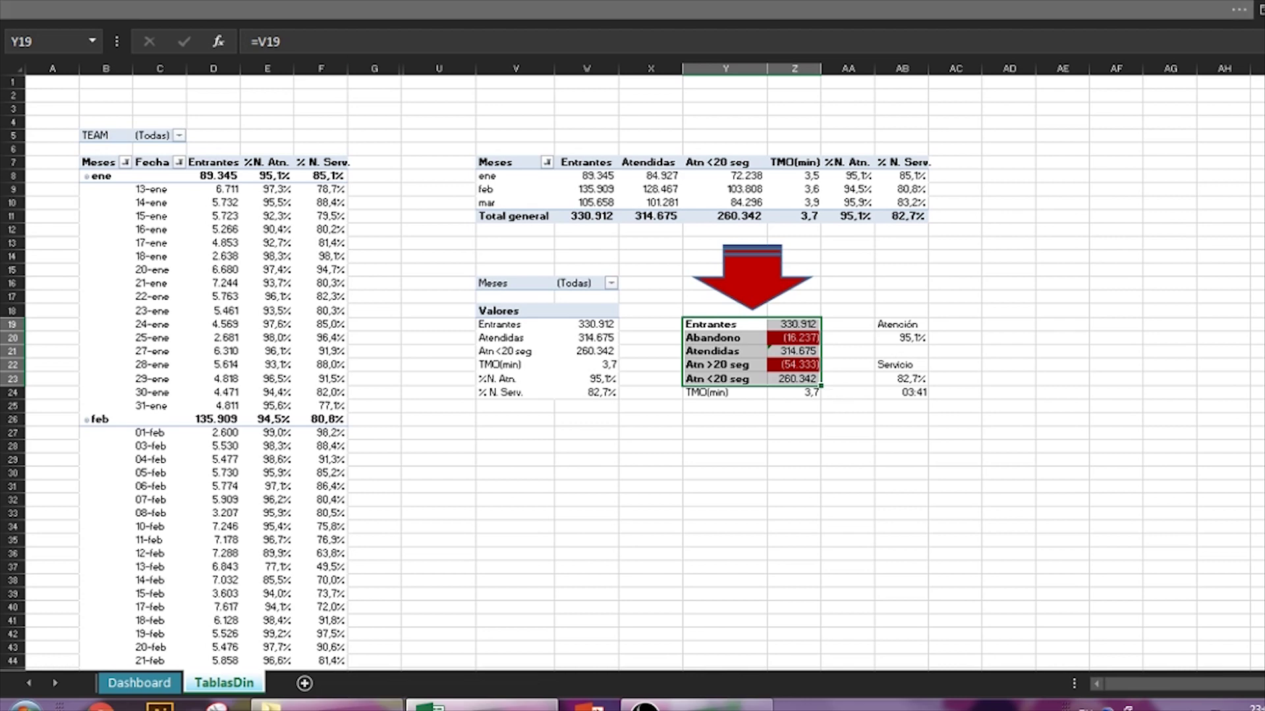
Insert a Cascada waterfall chart from the selected Y19:Z23 summary.
left_click(349, 10)
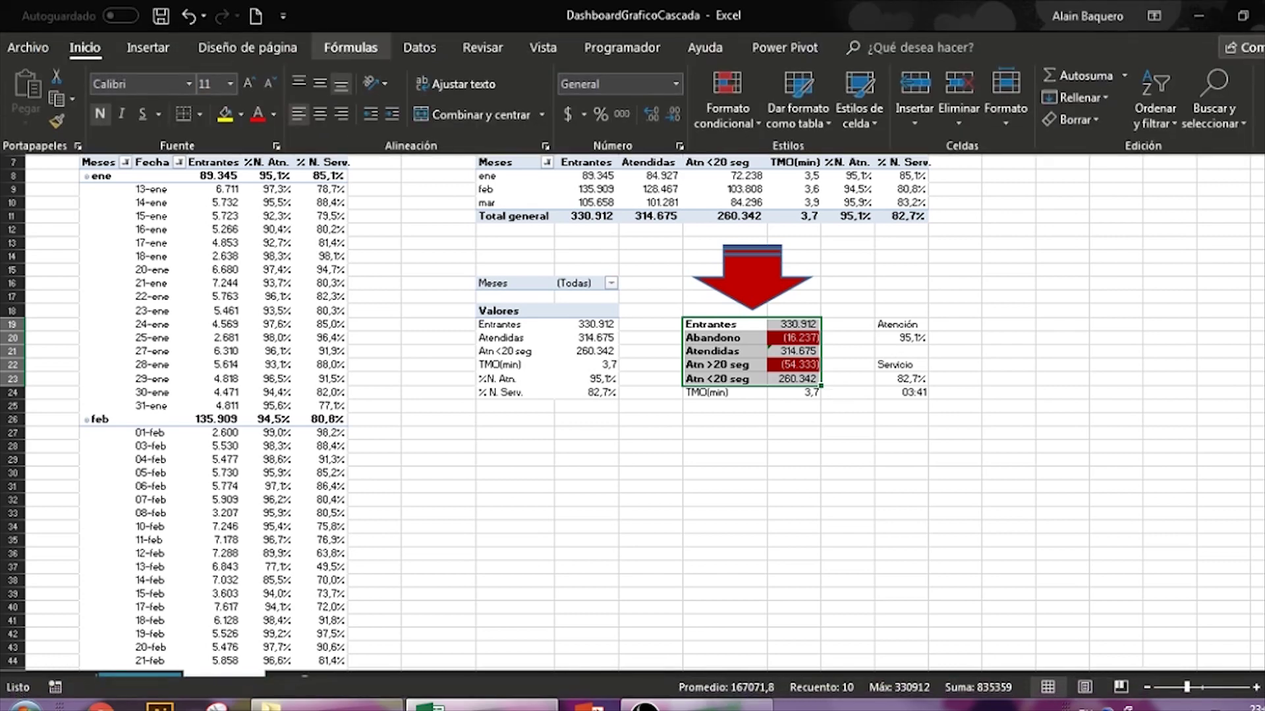
left_click(148, 48)
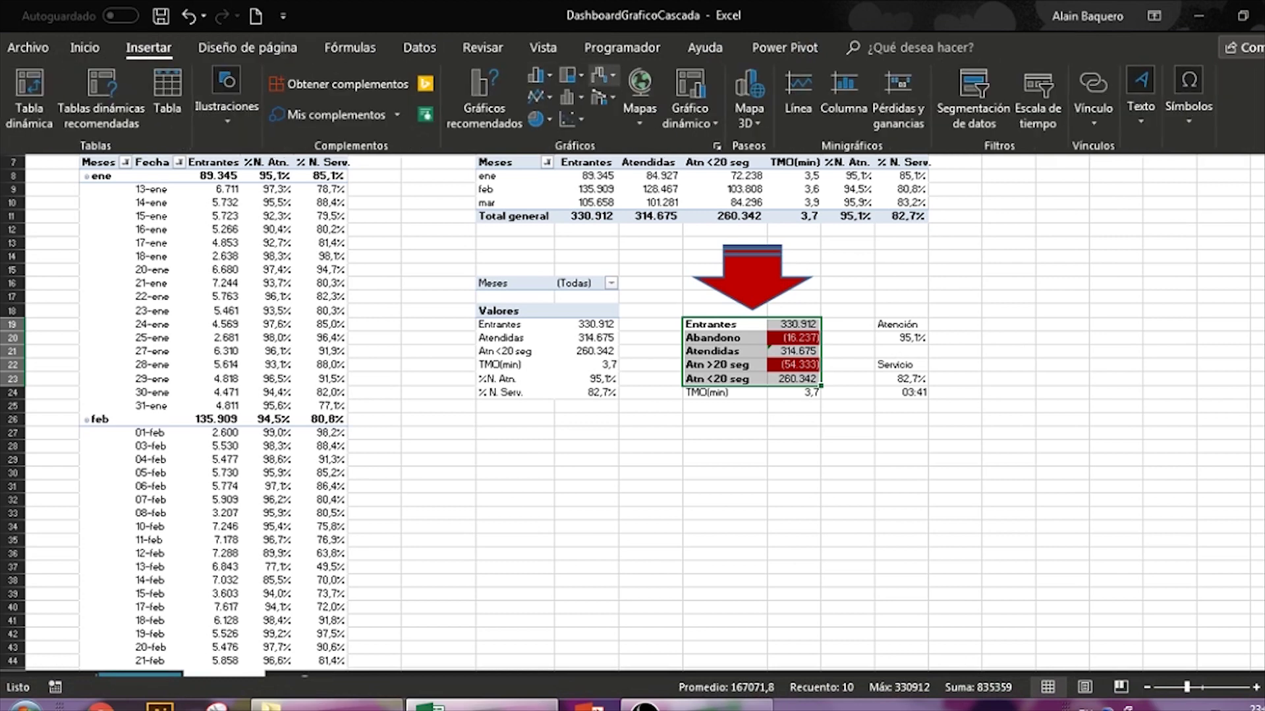
left_click(601, 74)
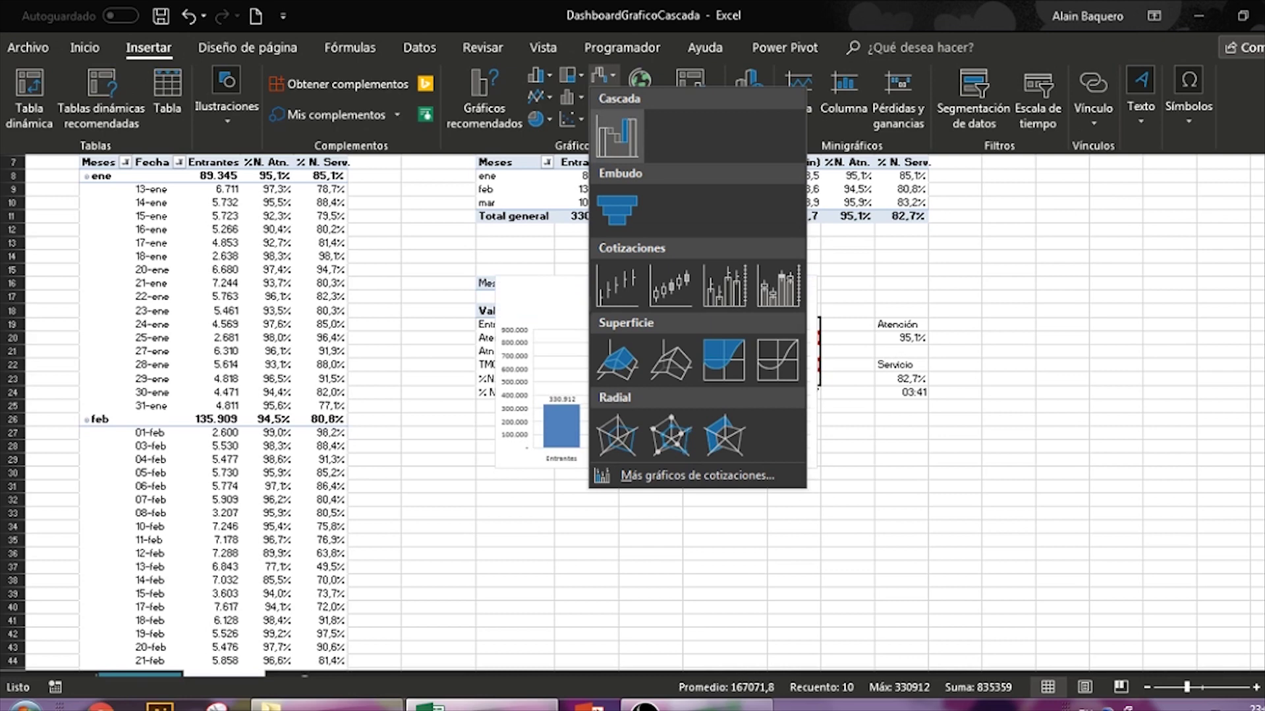
left_click(617, 135)
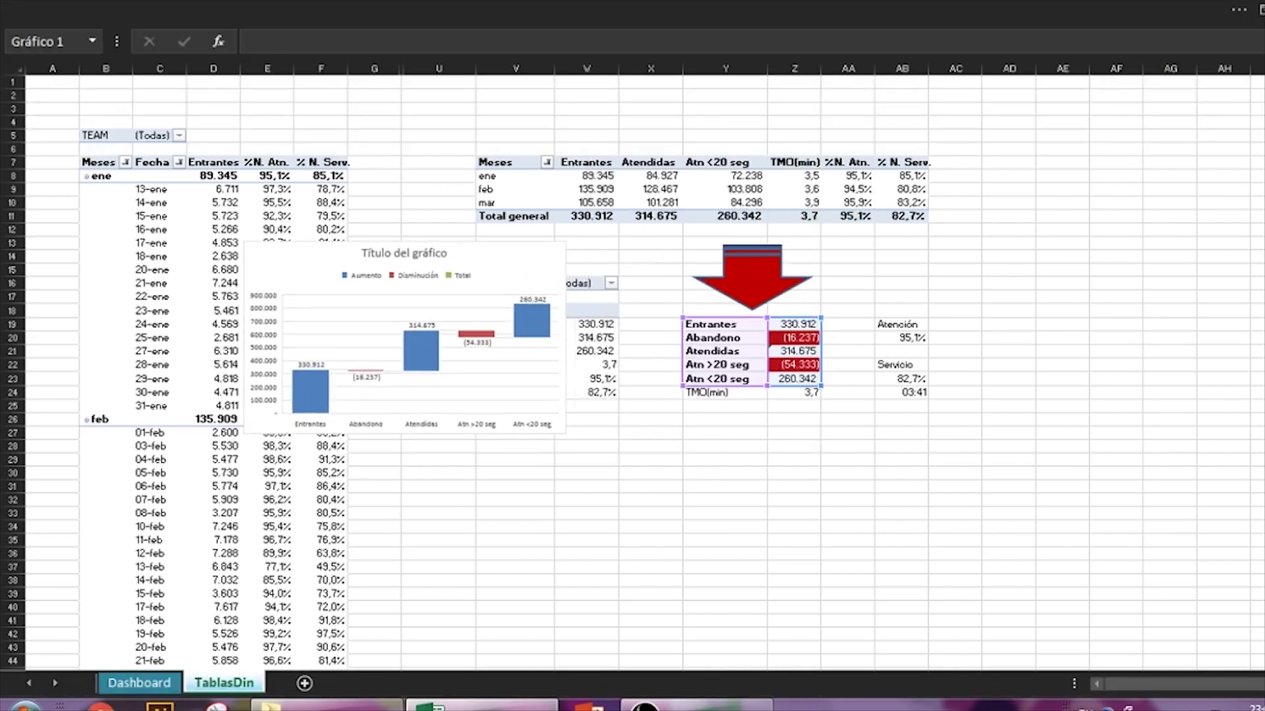
Drag the waterfall chart left over the pivot table and enlarge it down and right.
left_click_drag(659, 290, 353, 246)
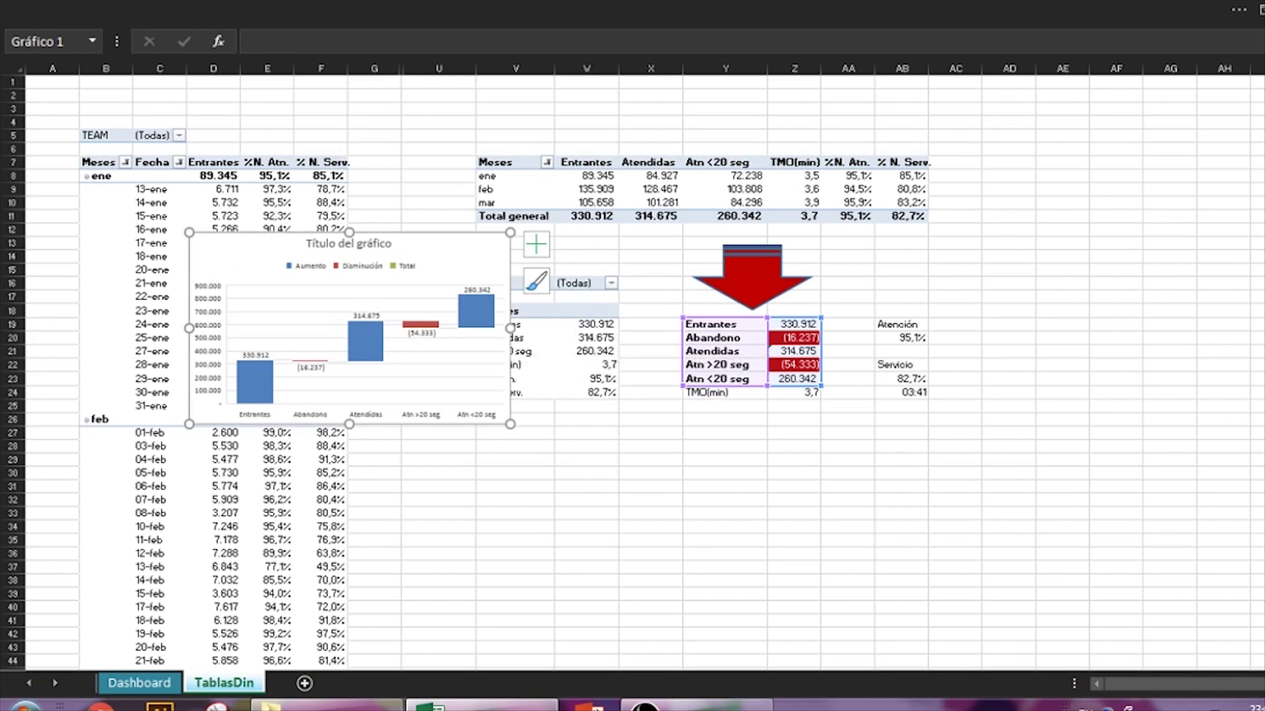
left_click_drag(510, 424, 603, 550)
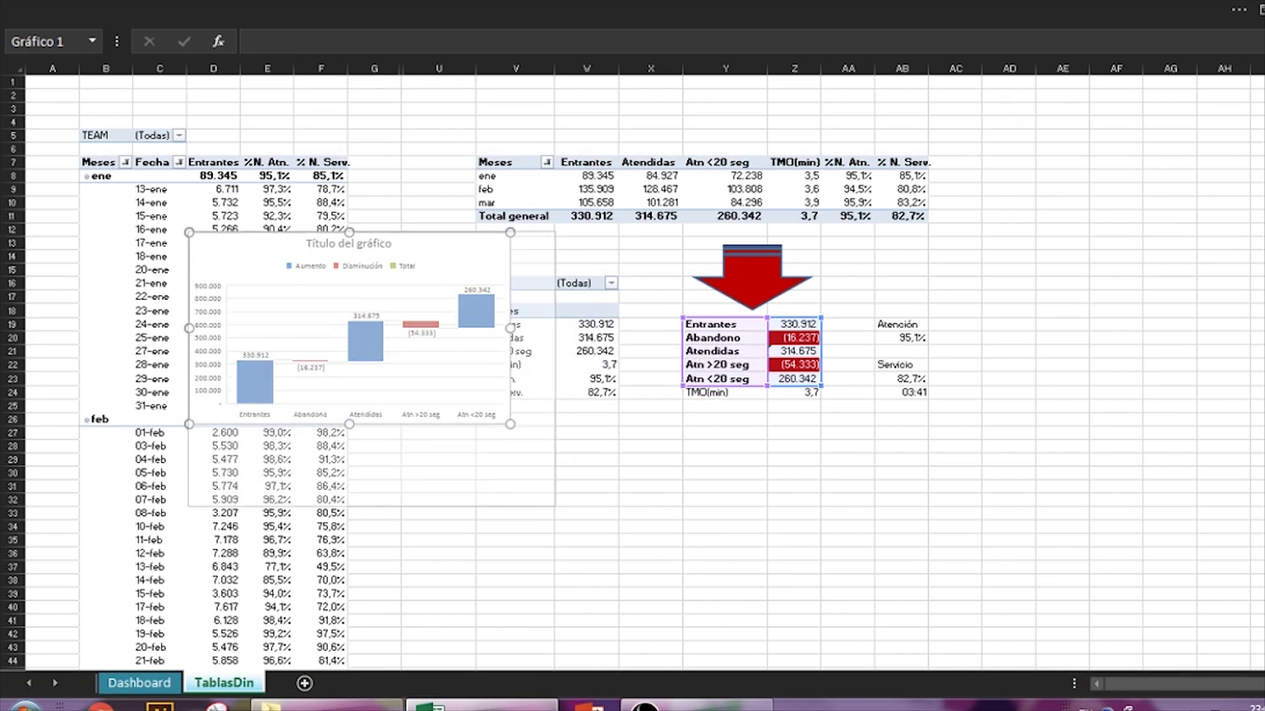
left_click_drag(603, 550, 609, 550)
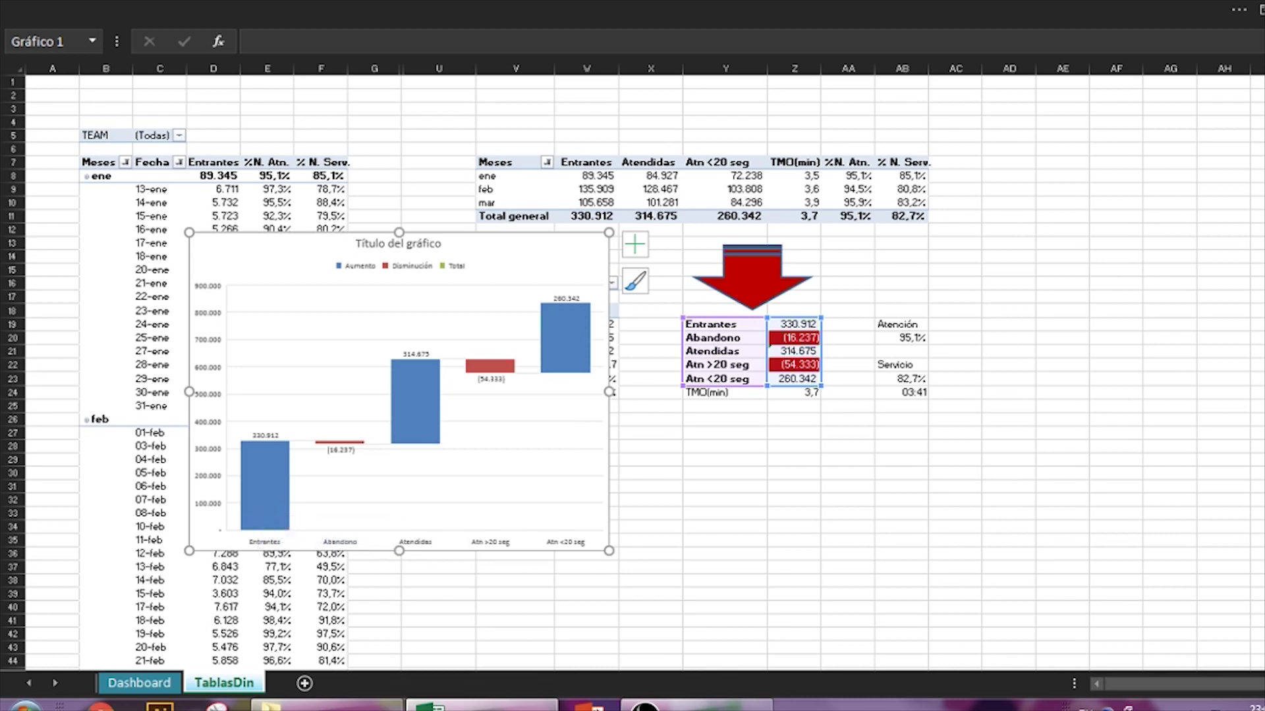
Set the Atendidas bar as a total in its data point format settings.
left_click(415, 425)
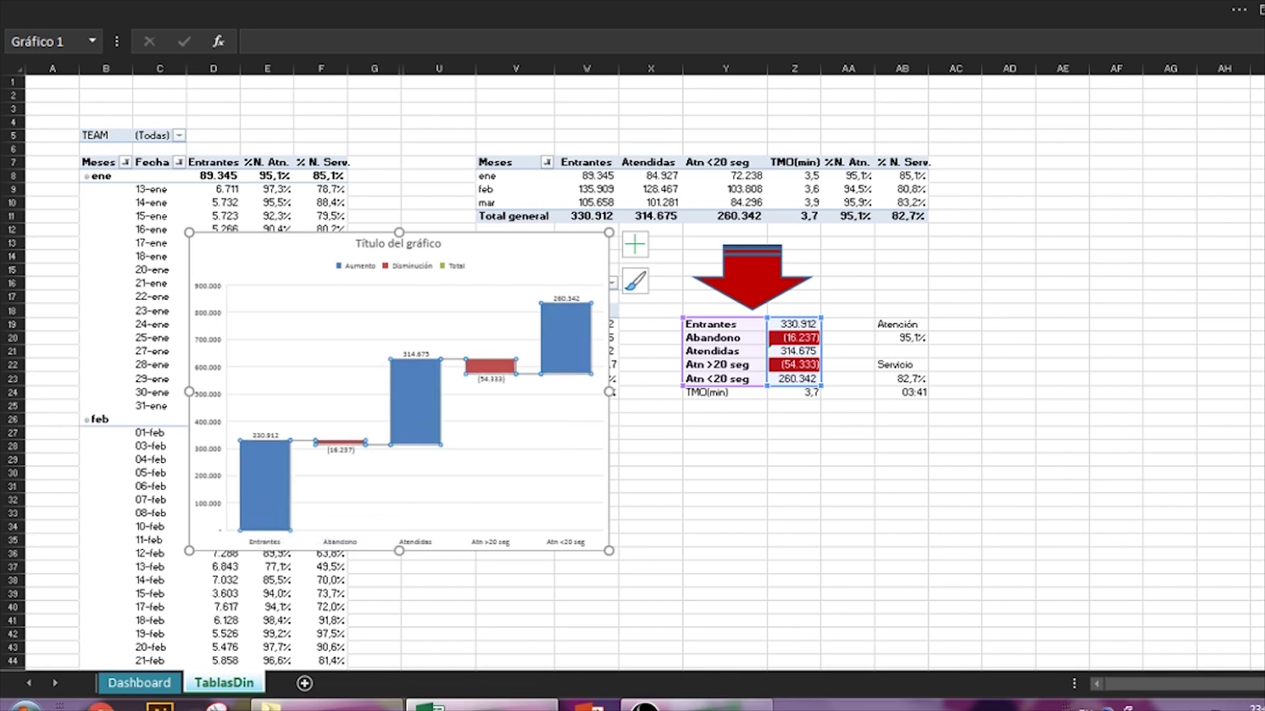
left_click(415, 425)
right_click(415, 403)
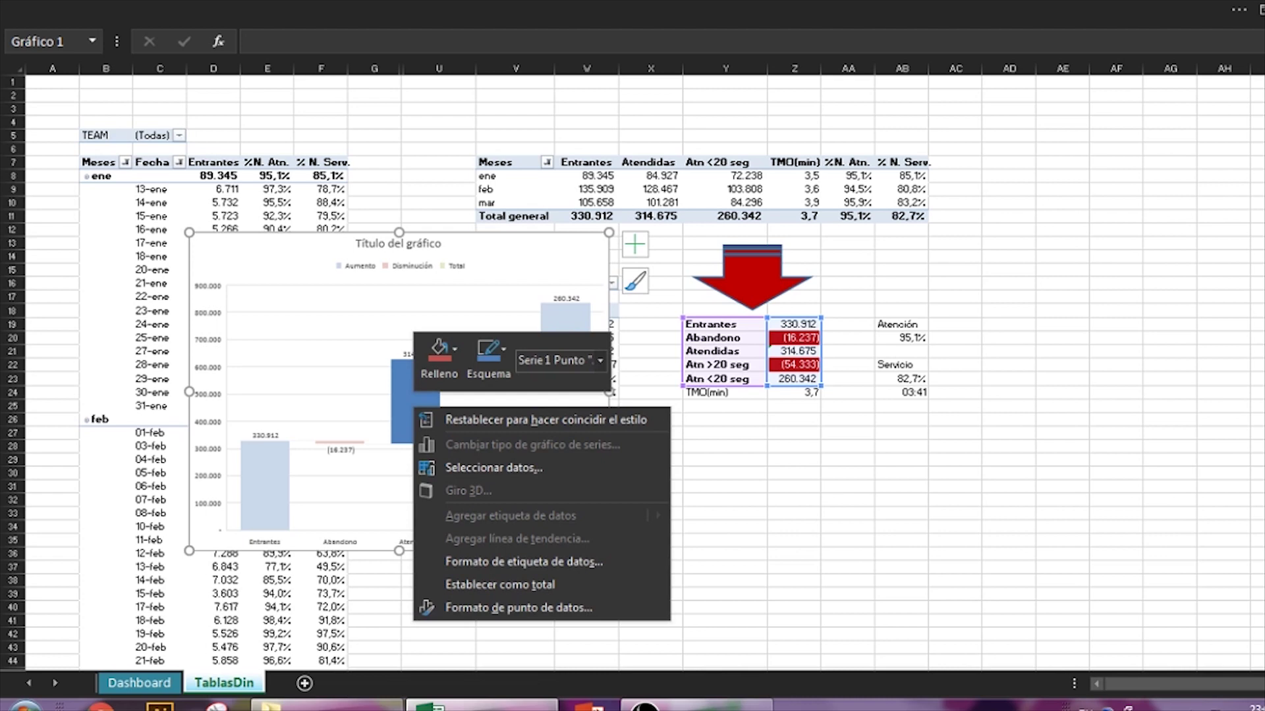
left_click(501, 608)
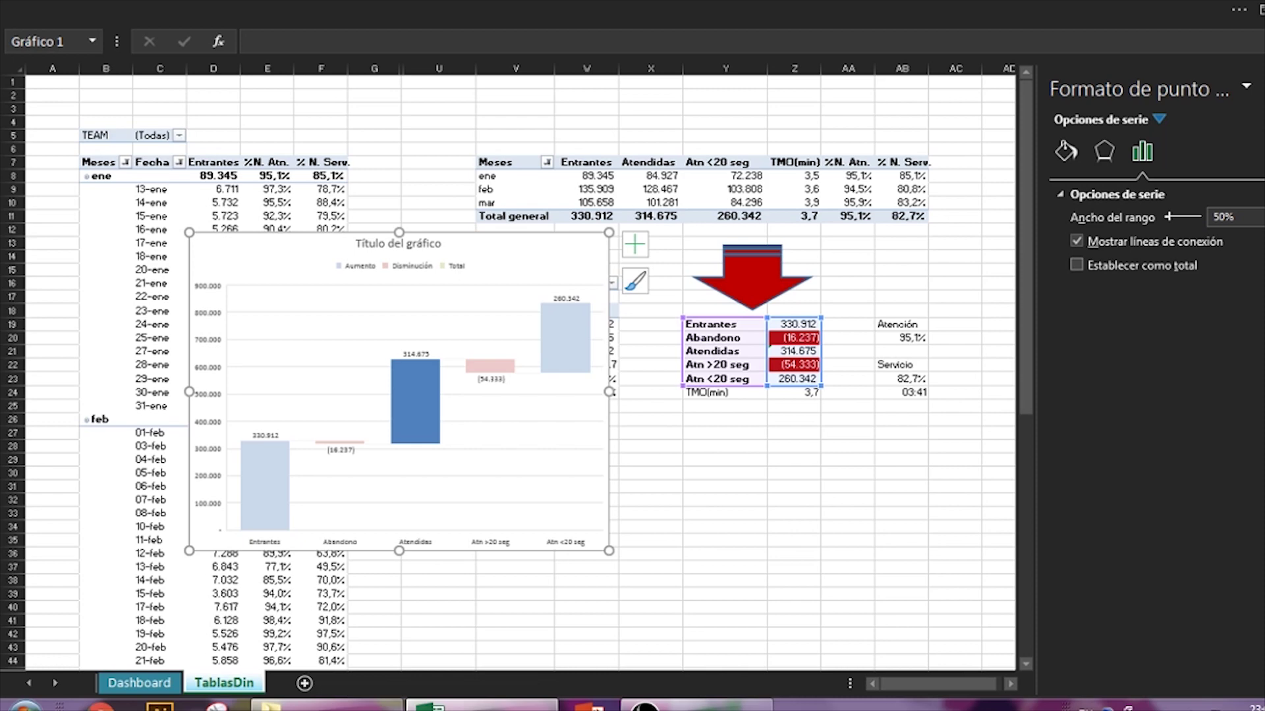
left_click(1077, 265)
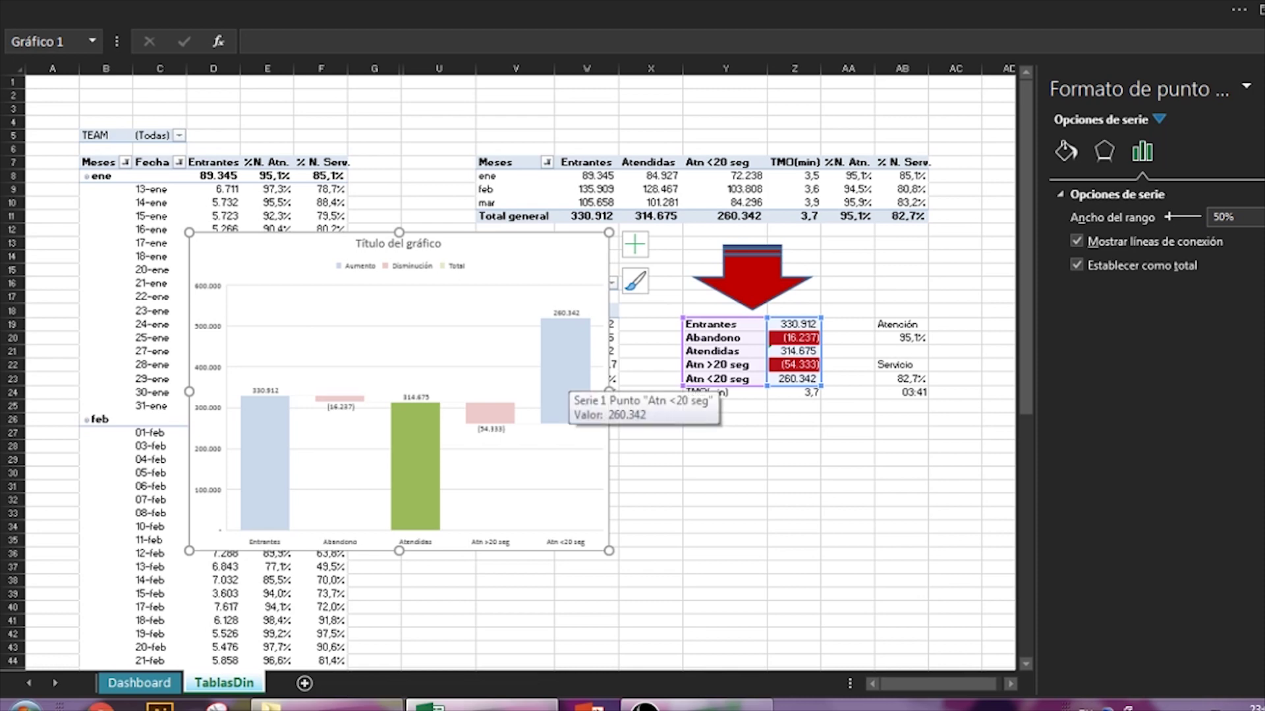
Set the Atn <20 seg bar as a total and confirm Abandono and Atn >20 seg stay decreases.
left_click(565, 382)
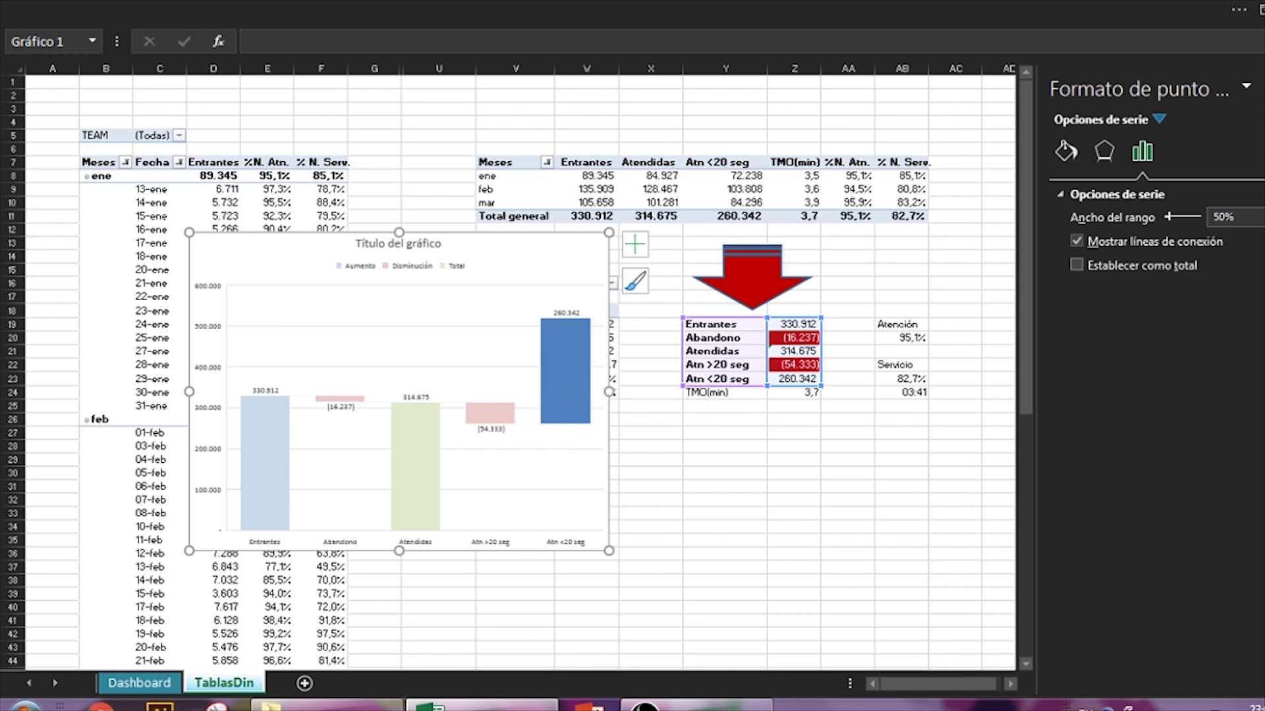
left_click(1076, 265)
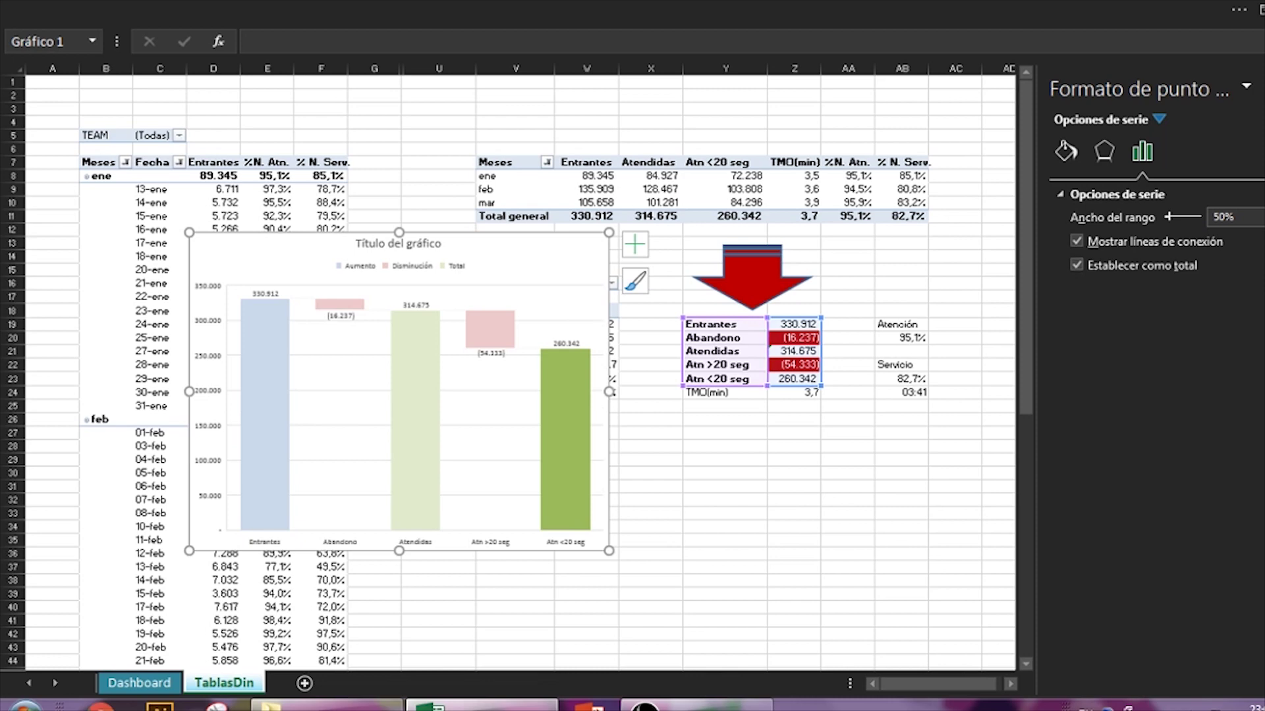
mouse_move(566, 395)
left_click(339, 304)
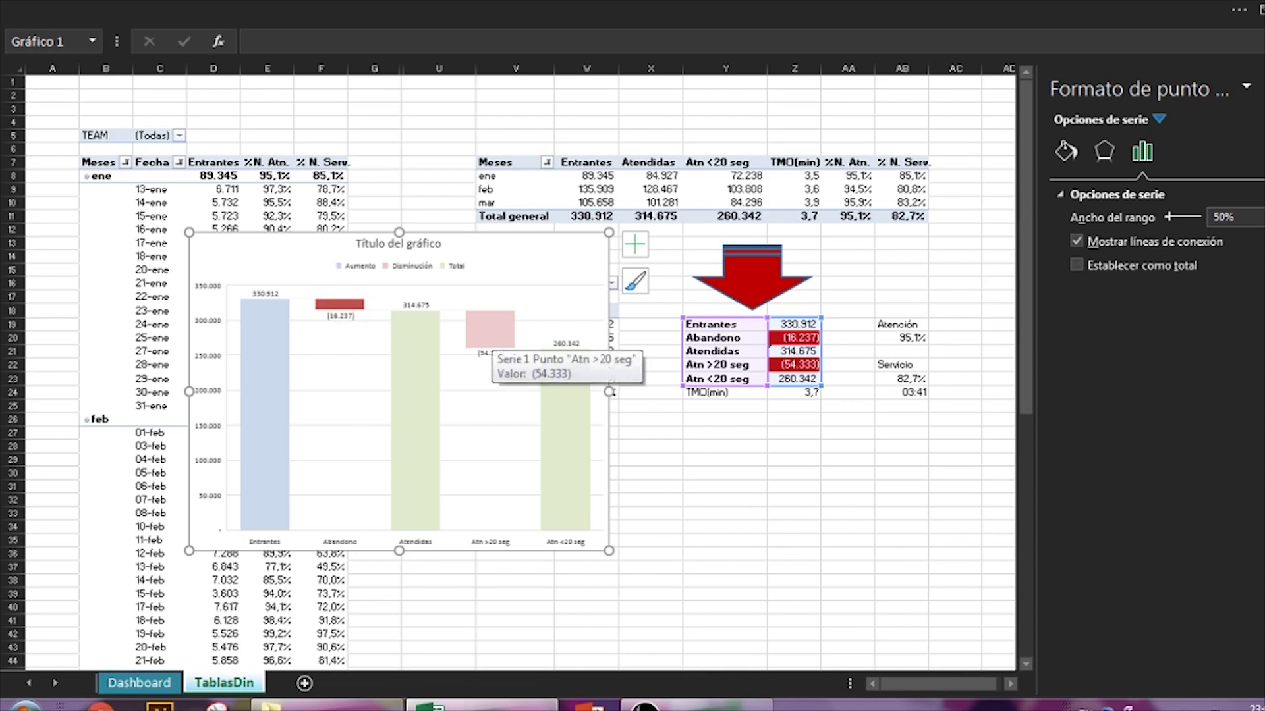
left_click(490, 328)
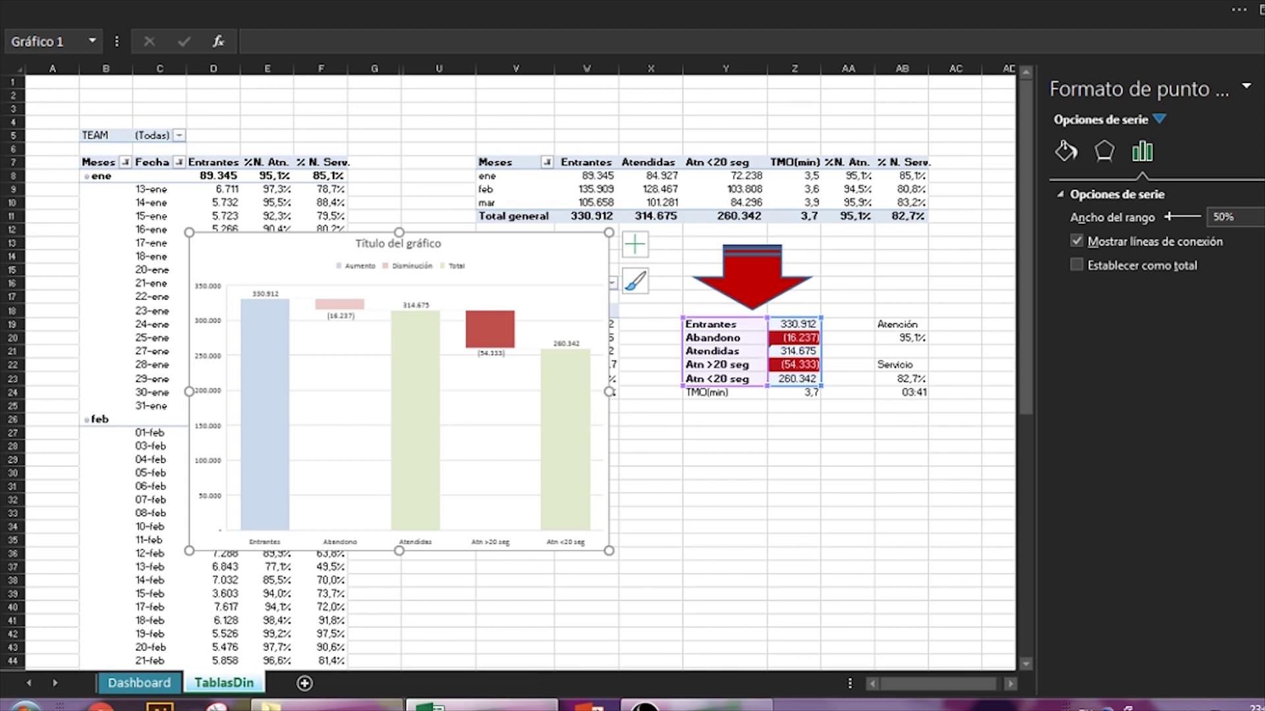
left_click(794, 420)
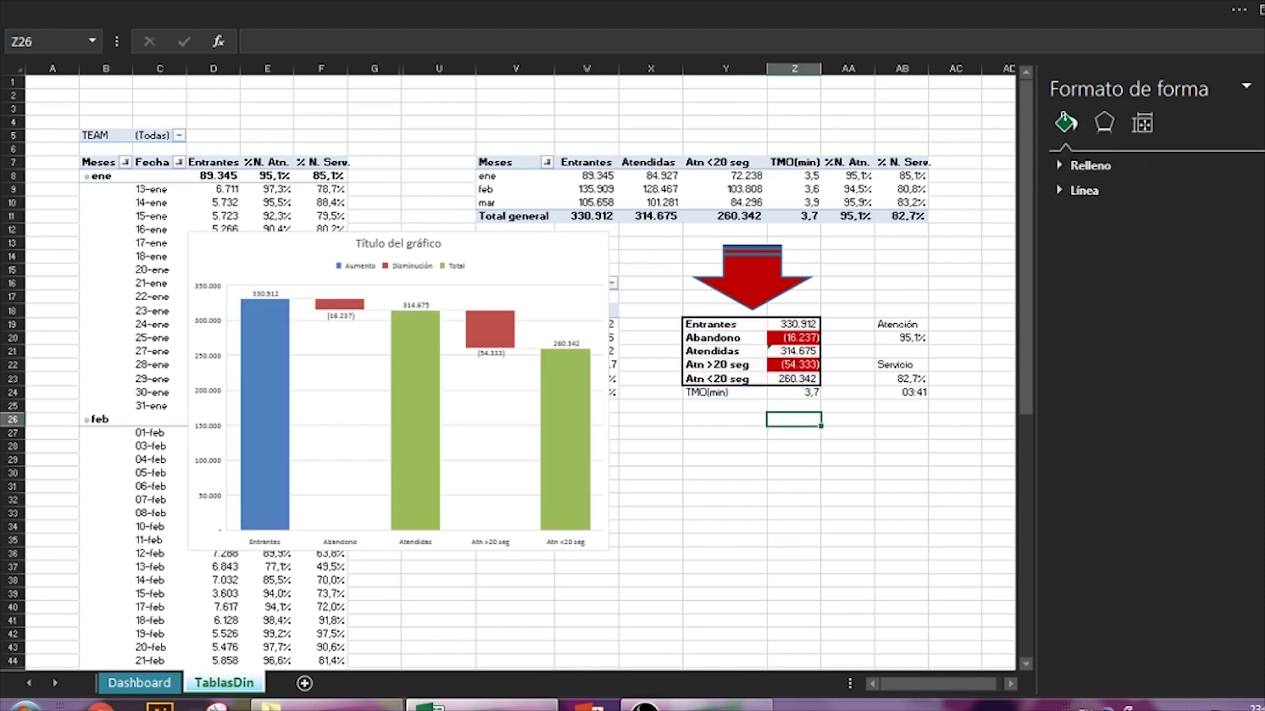
Check the Abandono and Z22 formulas, then nudge the waterfall chart up and right.
left_click(793, 337)
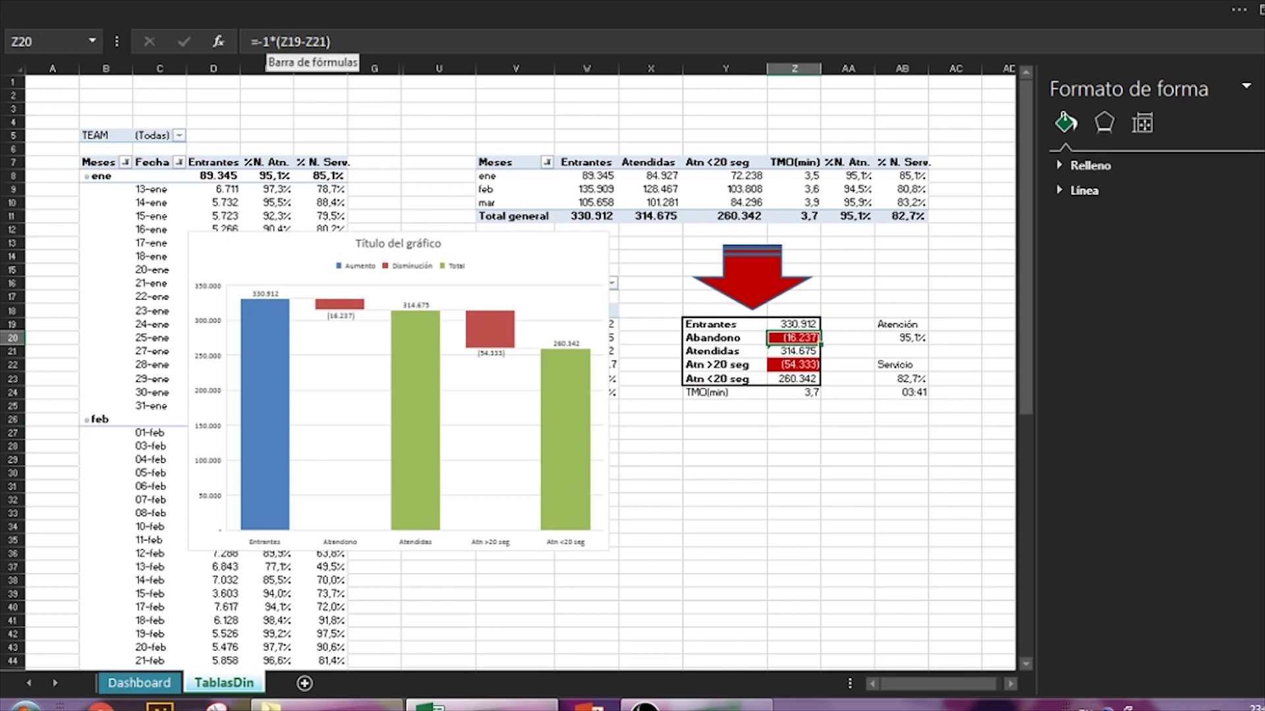
left_click(793, 406)
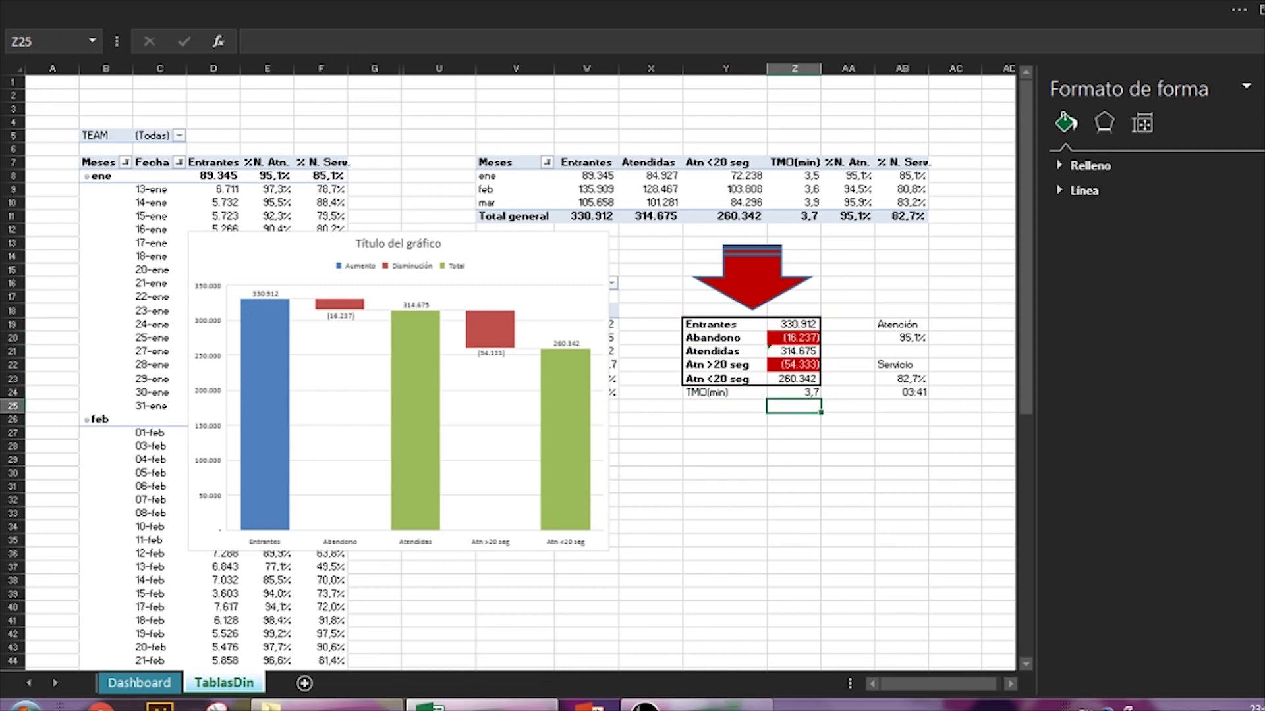
left_click(794, 365)
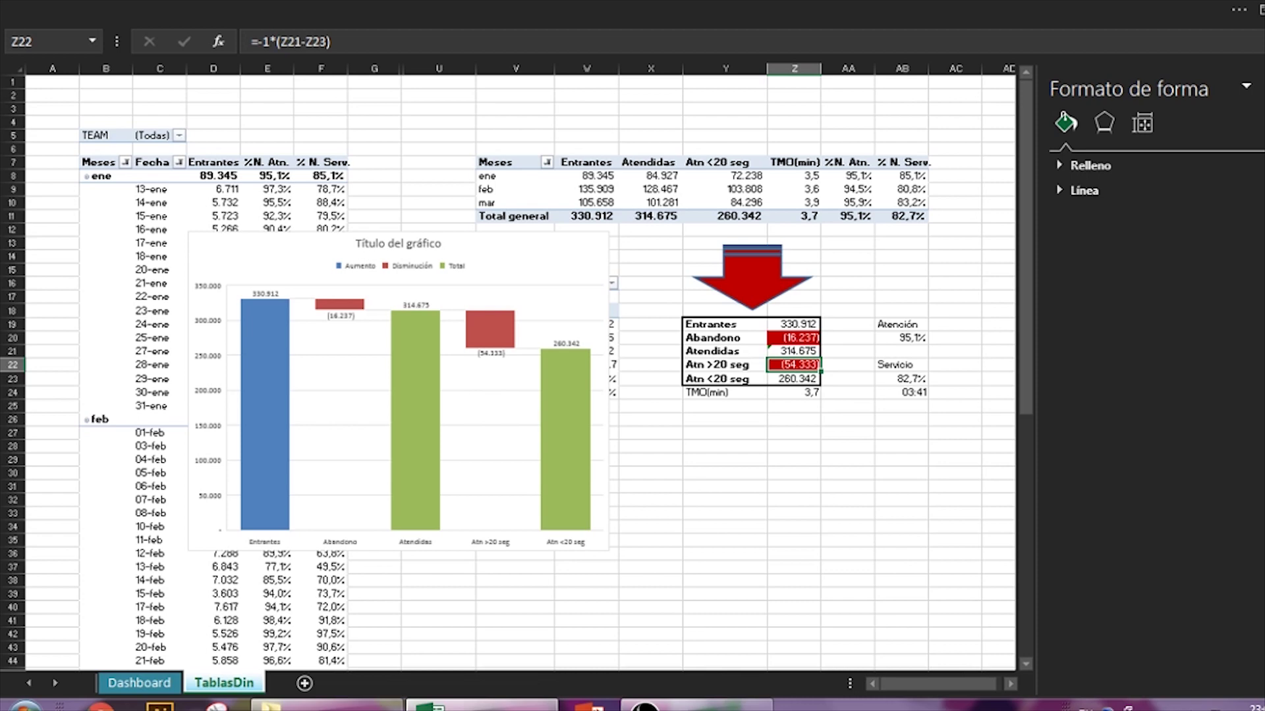
left_click_drag(395, 395, 416, 358)
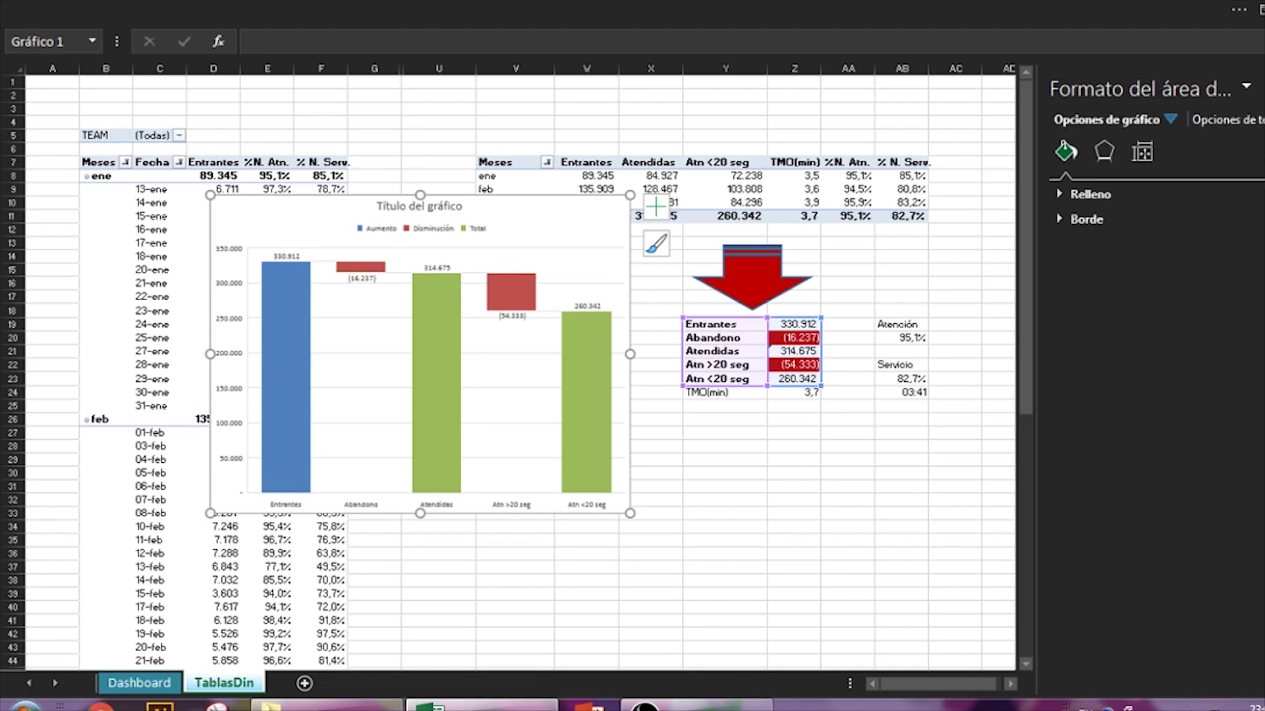
Delete the waterfall chart's title and legend, enlarge it, then cut it from TablasDin.
left_click(420, 206)
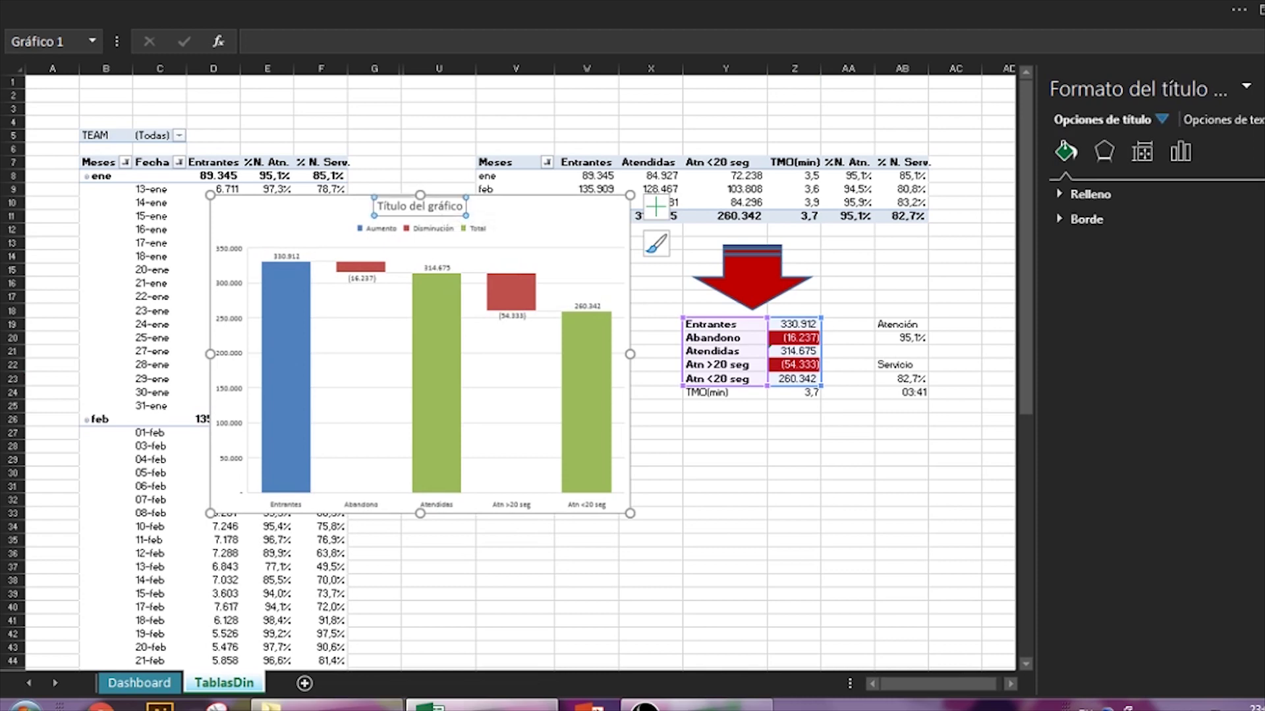
key("Delete")
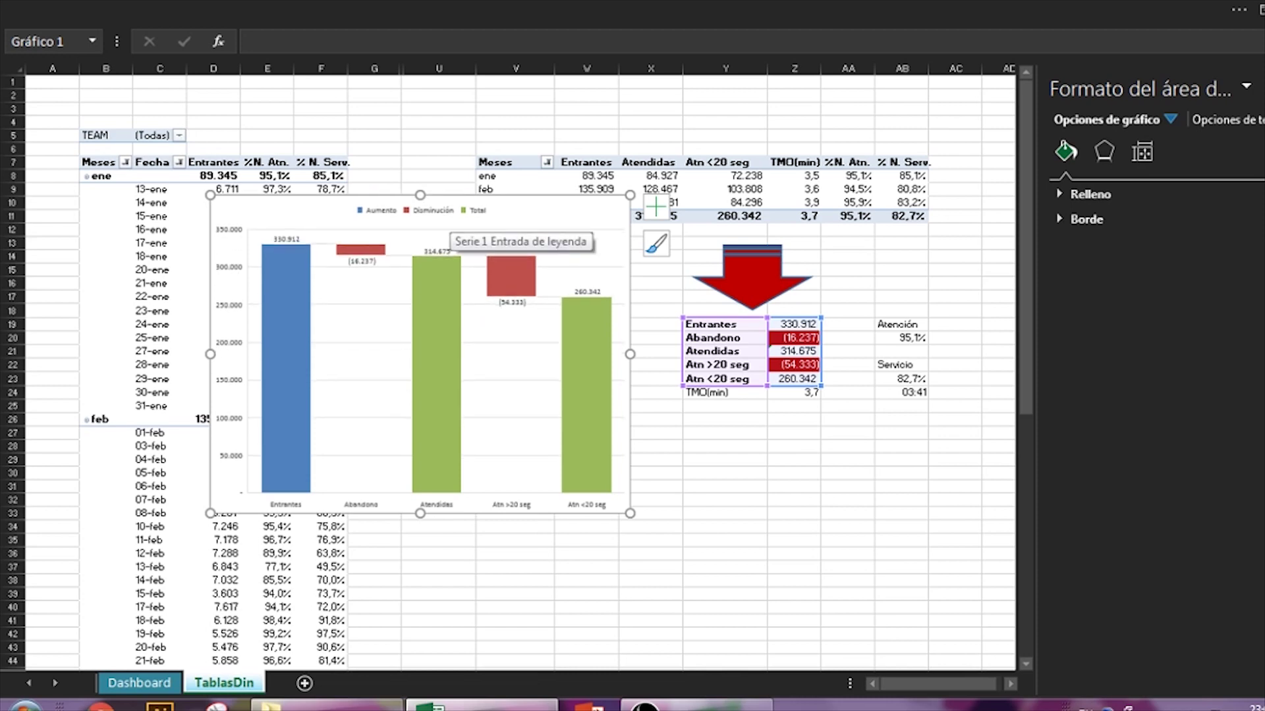
left_click(442, 211)
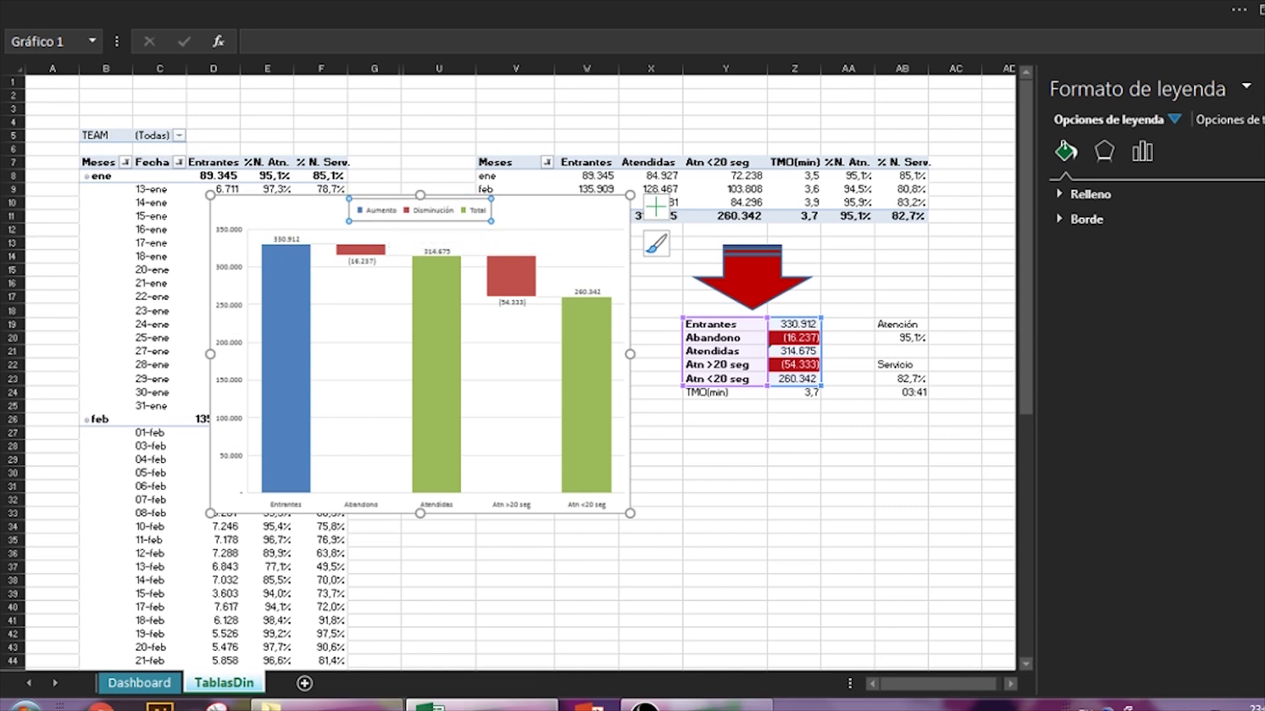
key("Delete")
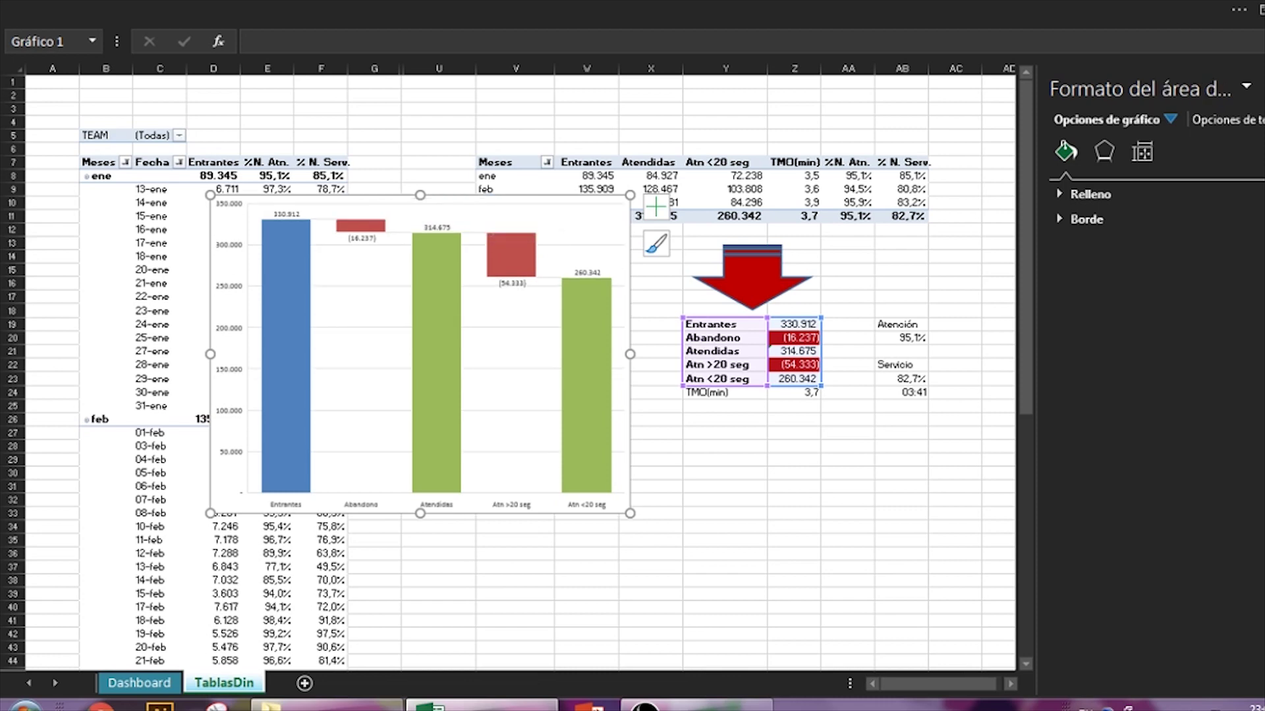
left_click_drag(629, 513, 774, 585)
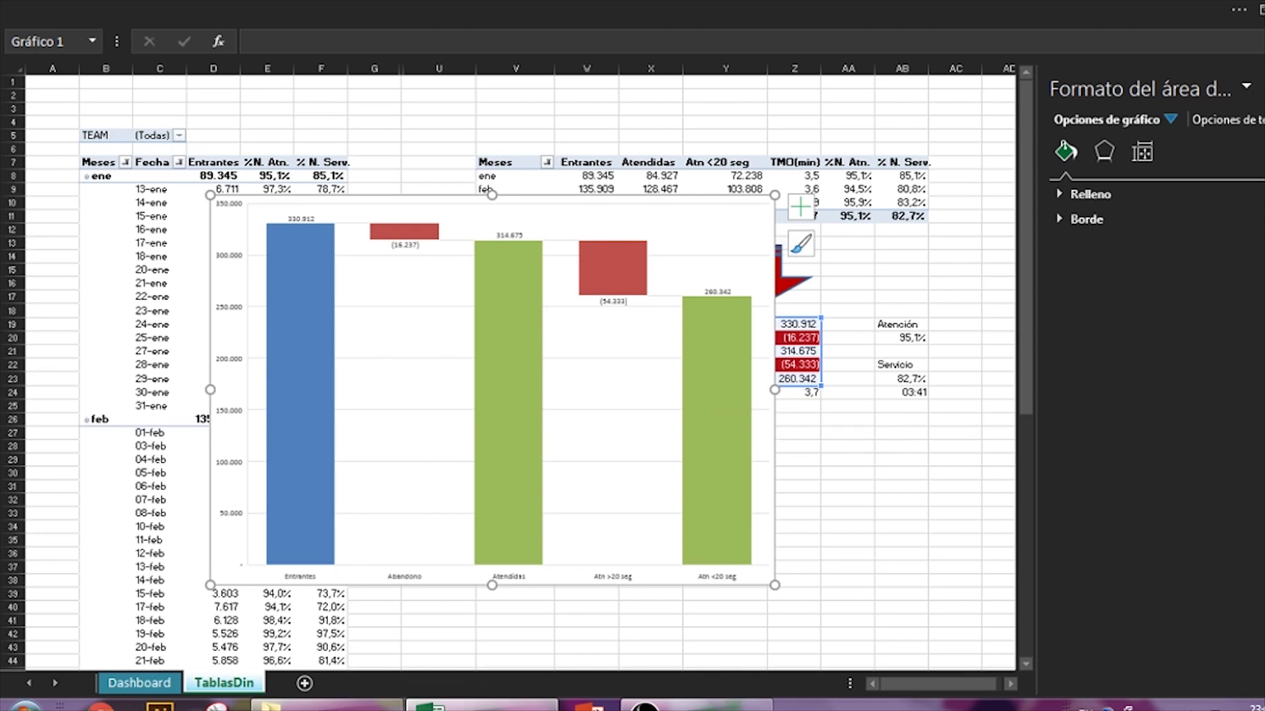
key("Delete")
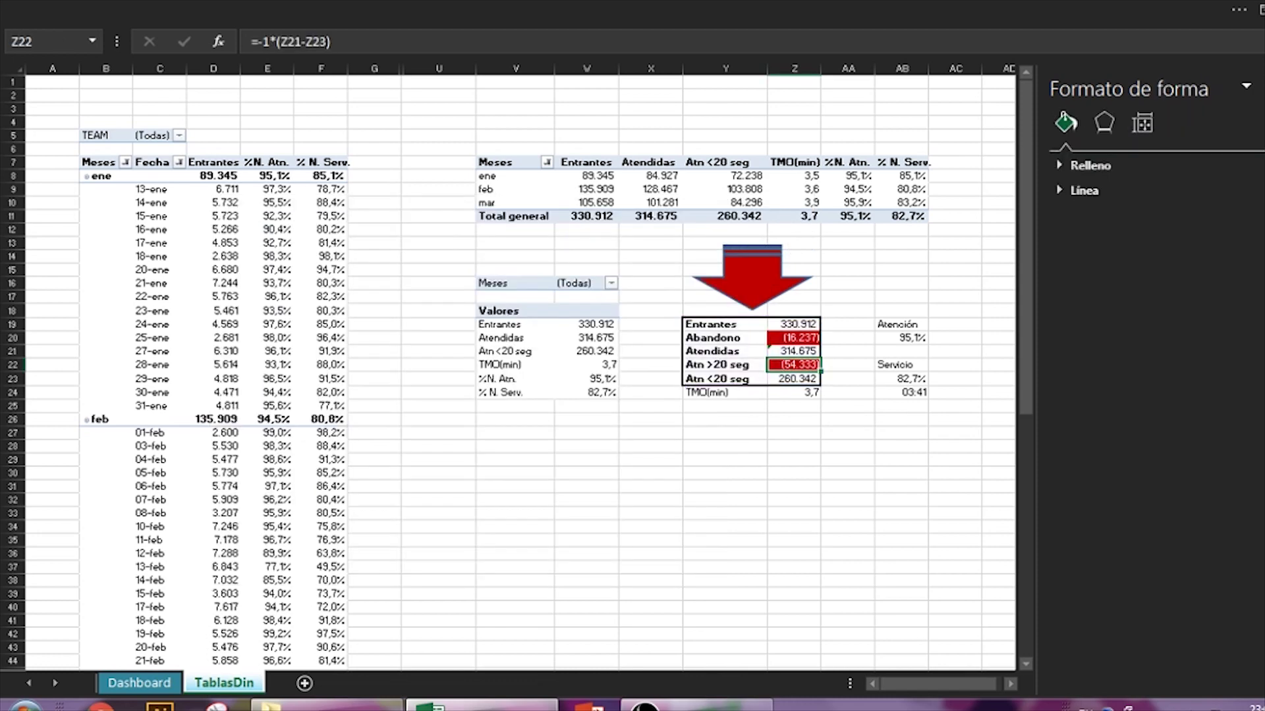
Paste the waterfall chart at G5 on Dashboard and fit it between the TEAM slicer and photo.
key("ctrl+Page_Up")
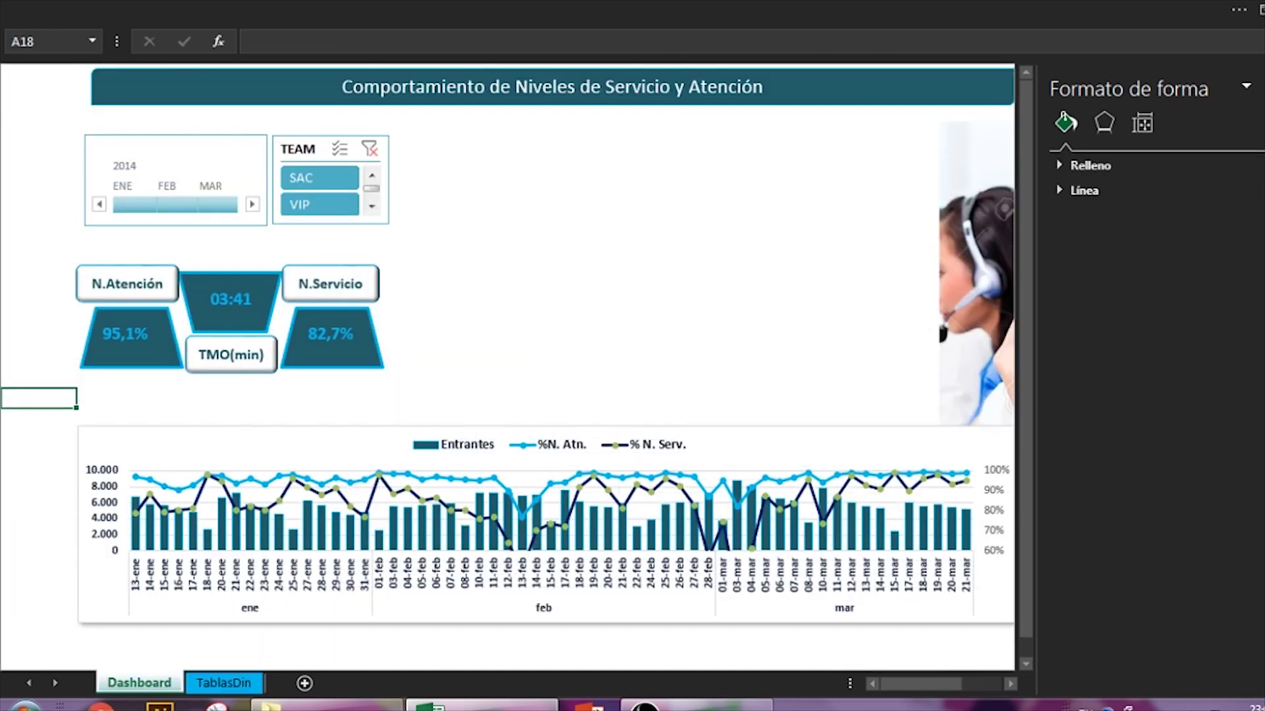
left_click(498, 149)
key("ctrl+v")
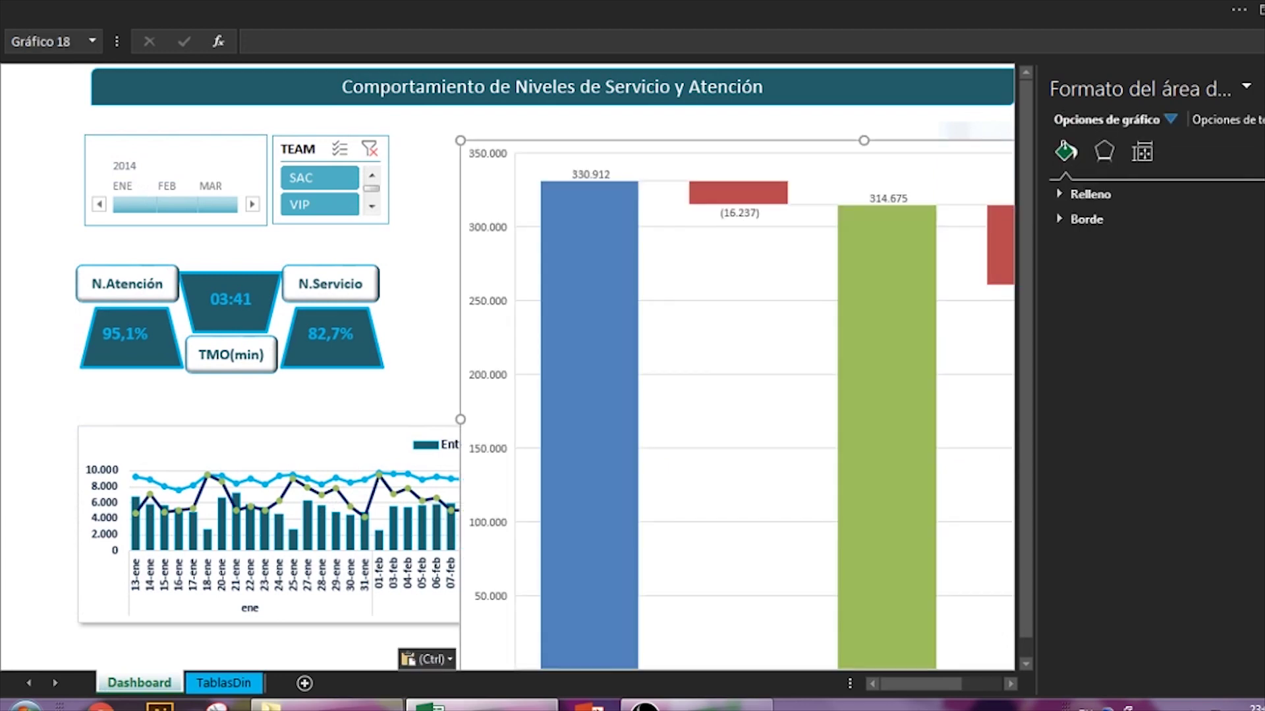
left_click_drag(460, 140, 833, 428)
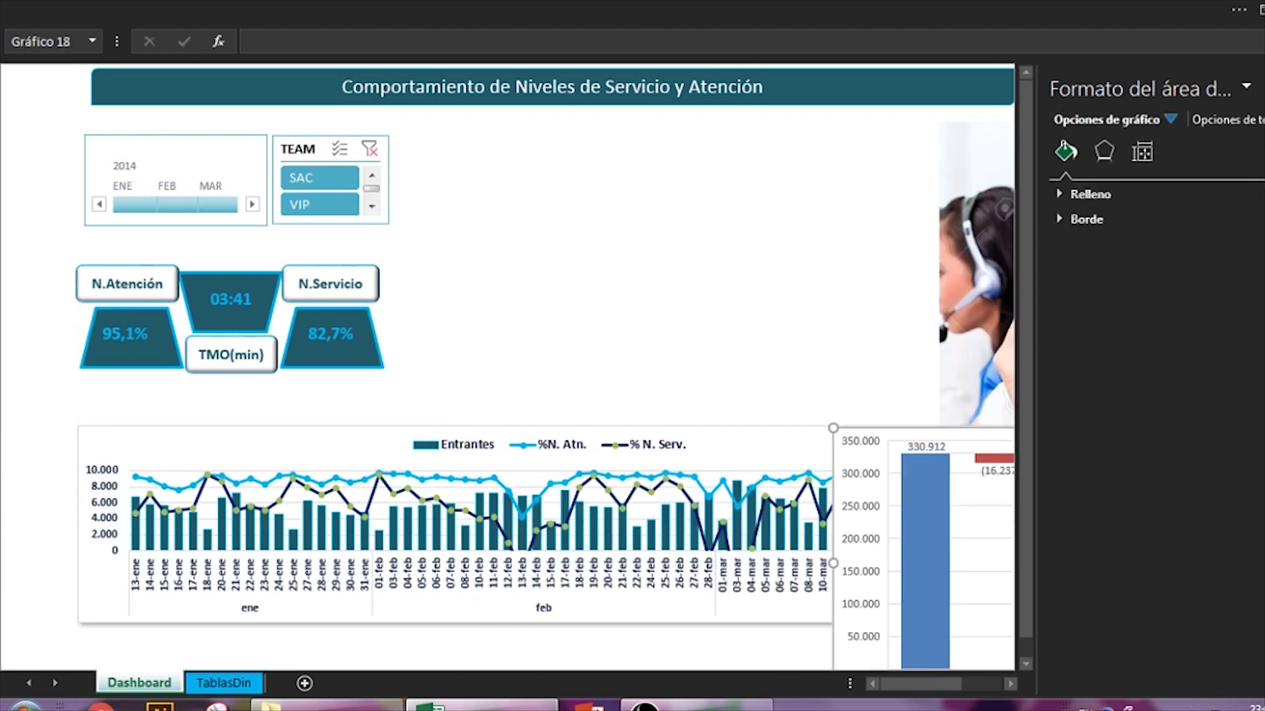
mouse_move(922, 560)
left_mouse_down()
mouse_move(714, 437)
mouse_move(510, 268)
left_mouse_up()
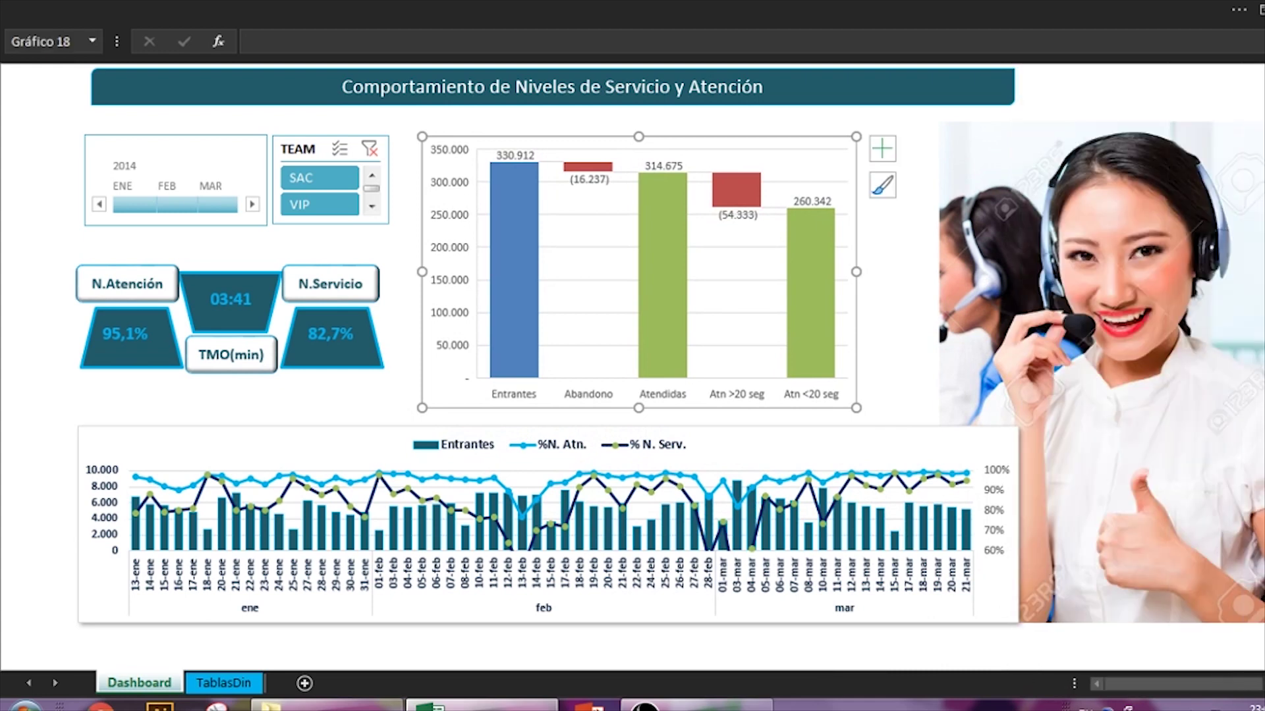
left_click_drag(855, 408, 1013, 414)
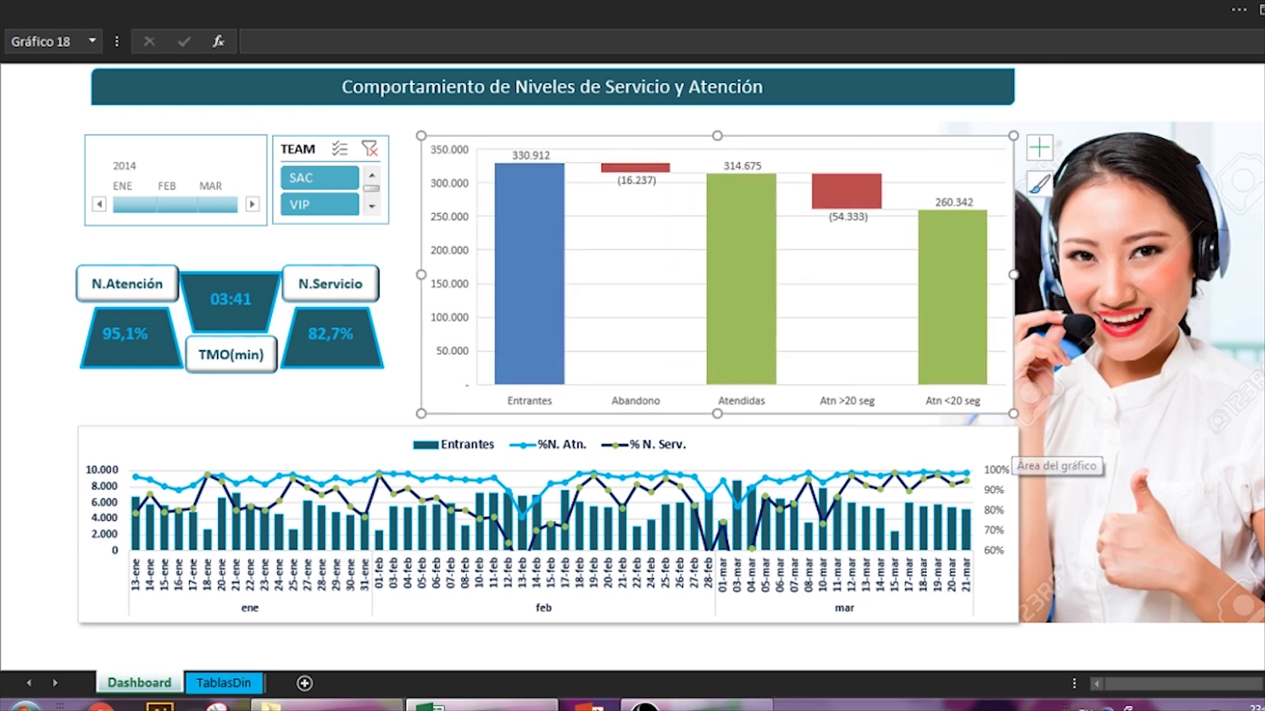
left_click_drag(988, 408, 974, 407)
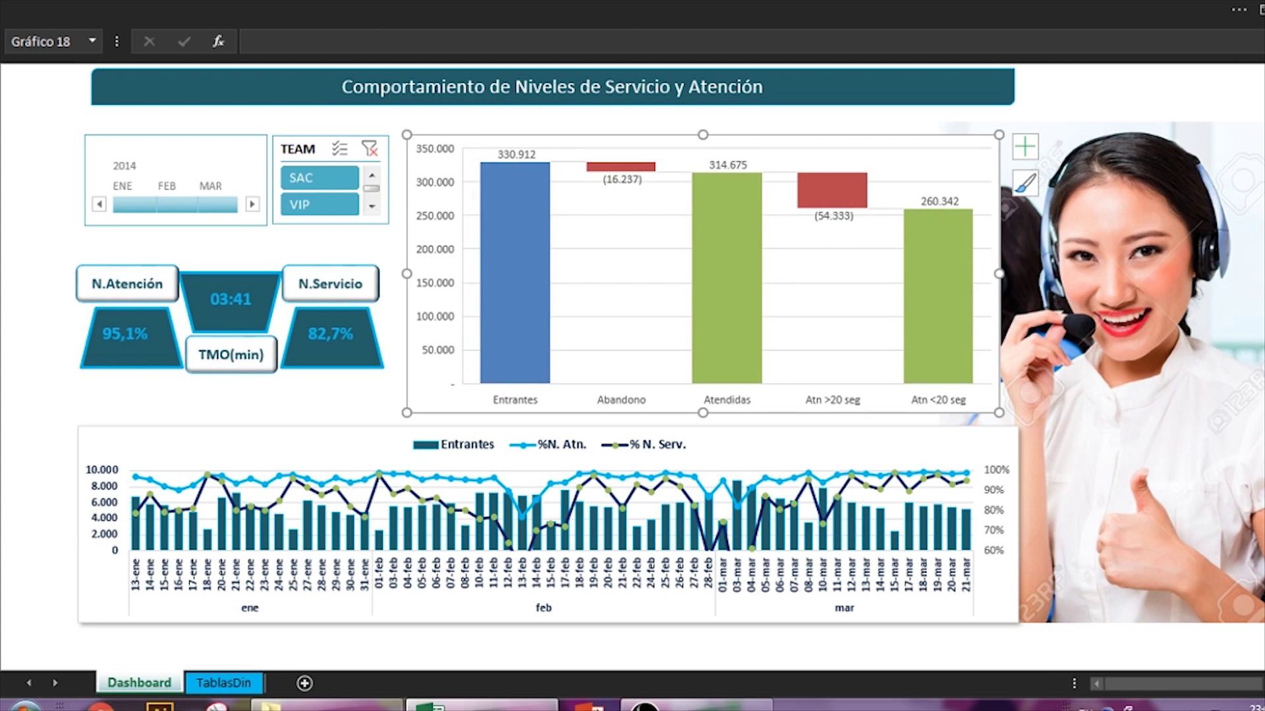
Widen the chart slightly to the right and keep the full ribbon with tabs and commands always visible.
left_click_drag(999, 413, 1013, 413)
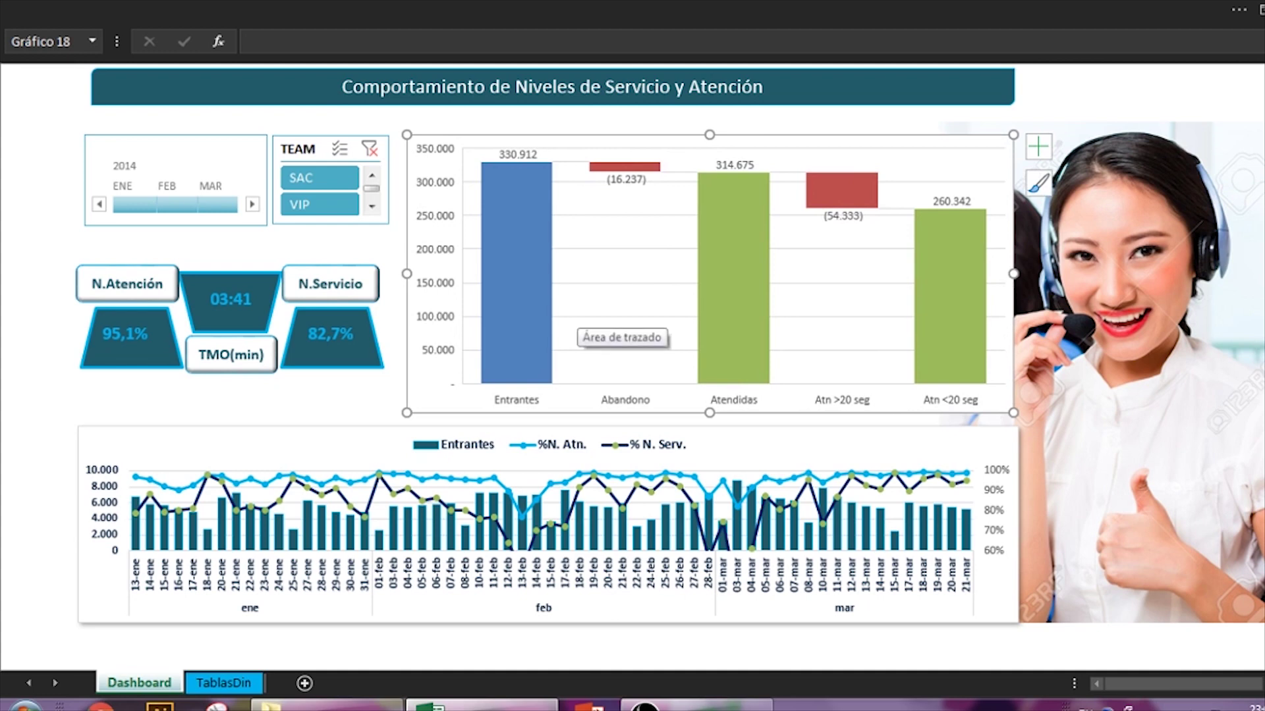
left_click(733, 399)
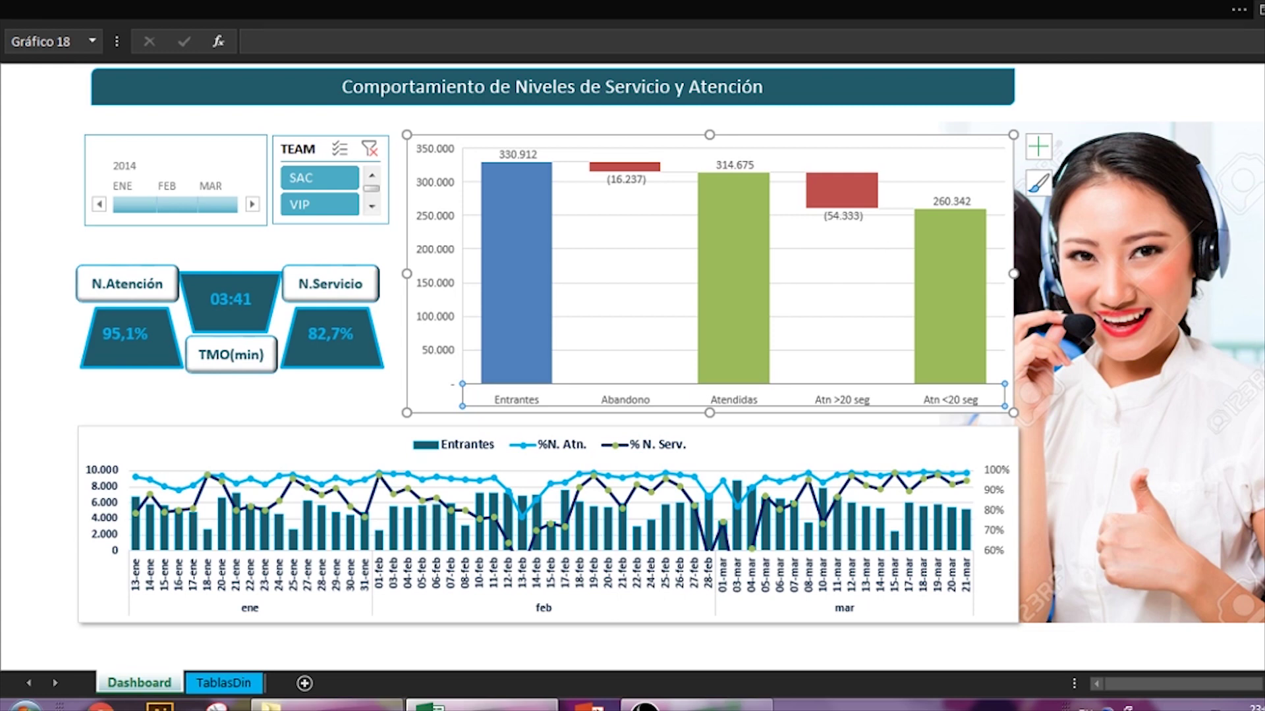
left_click(149, 9)
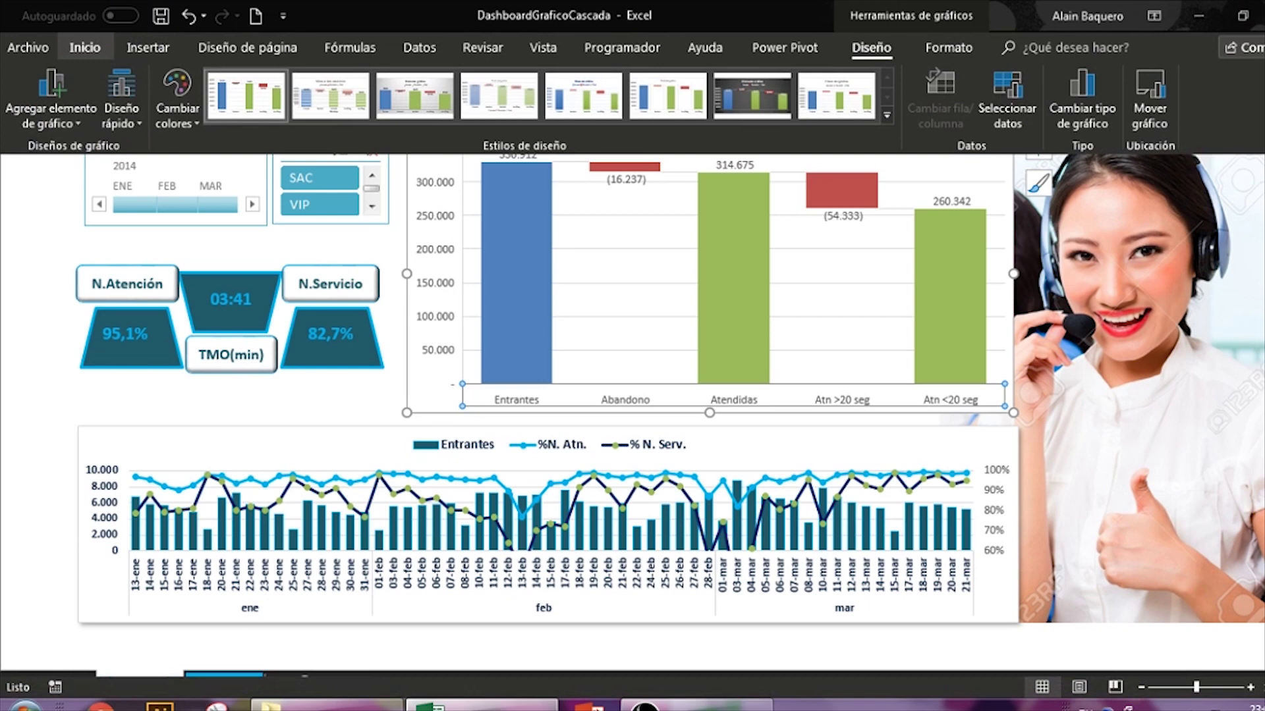
left_click(85, 47)
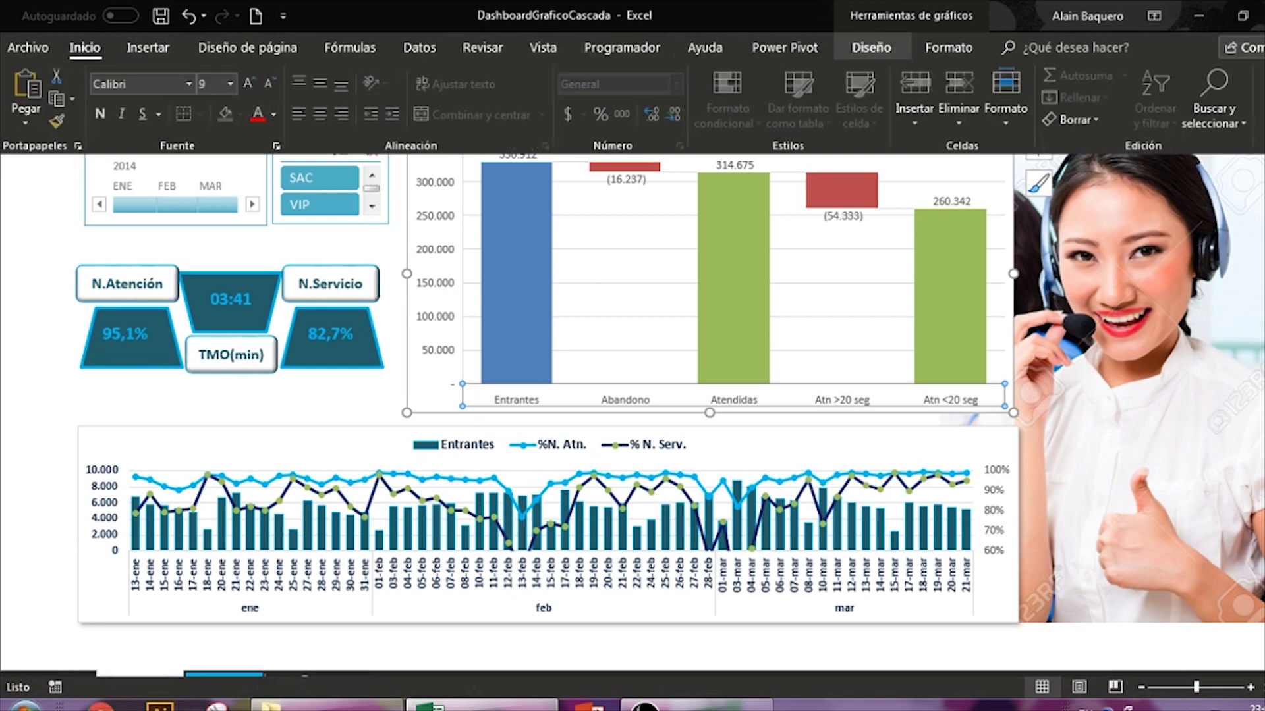
left_click(949, 48)
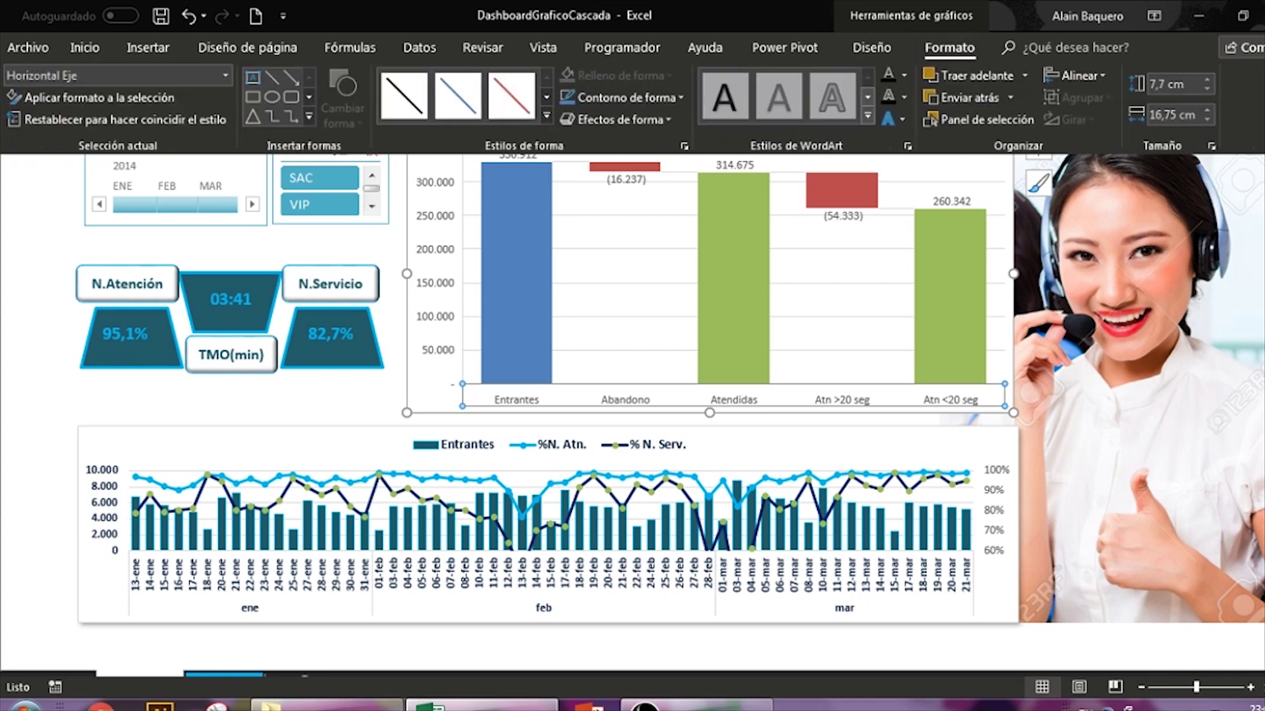
key("ctrl+shift+F1")
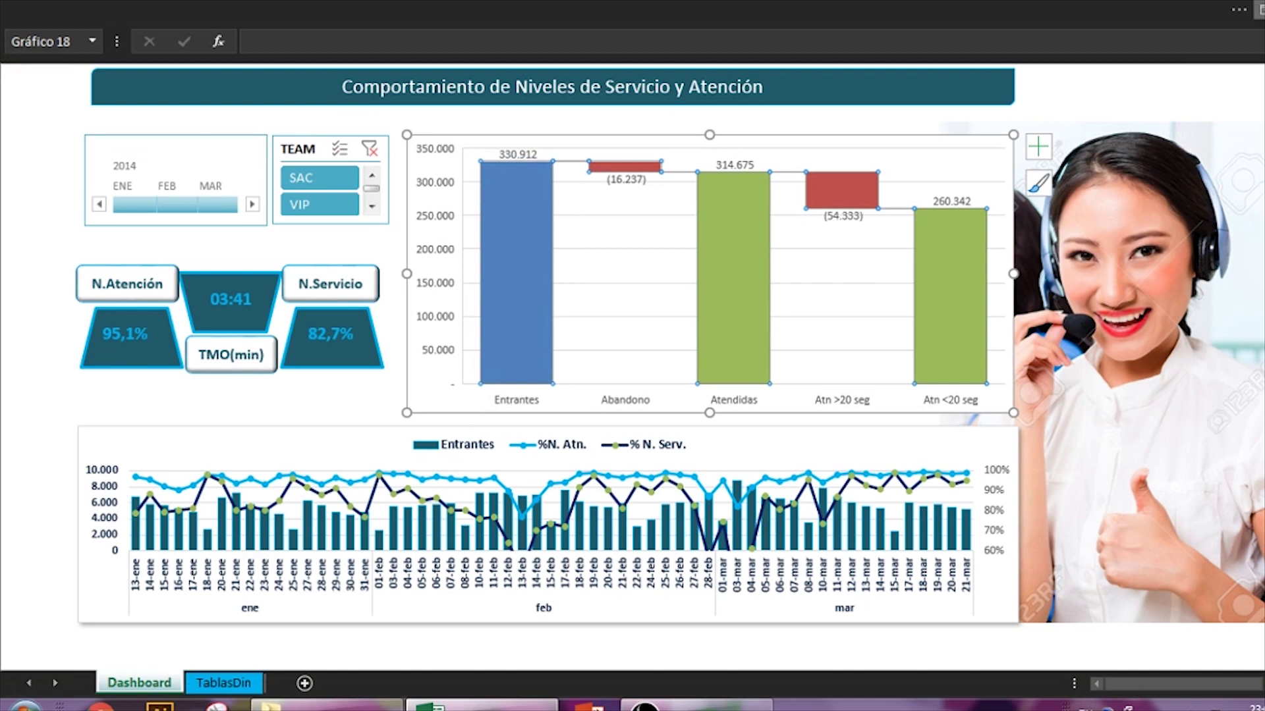
left_click(1259, 9)
key("Escape")
key("ctrl+shift+F1")
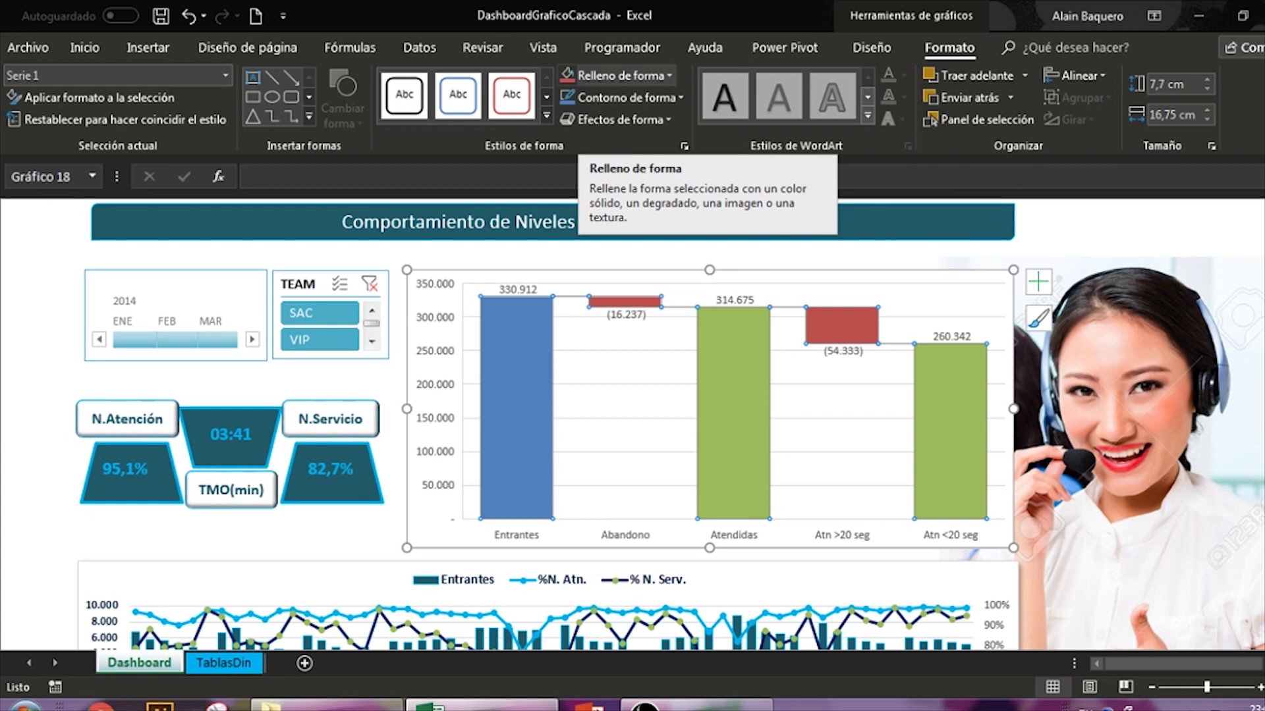
Fill all waterfall columns dark teal, then recolor the Abandono and Atn >20 seg columns dark red.
left_click(619, 75)
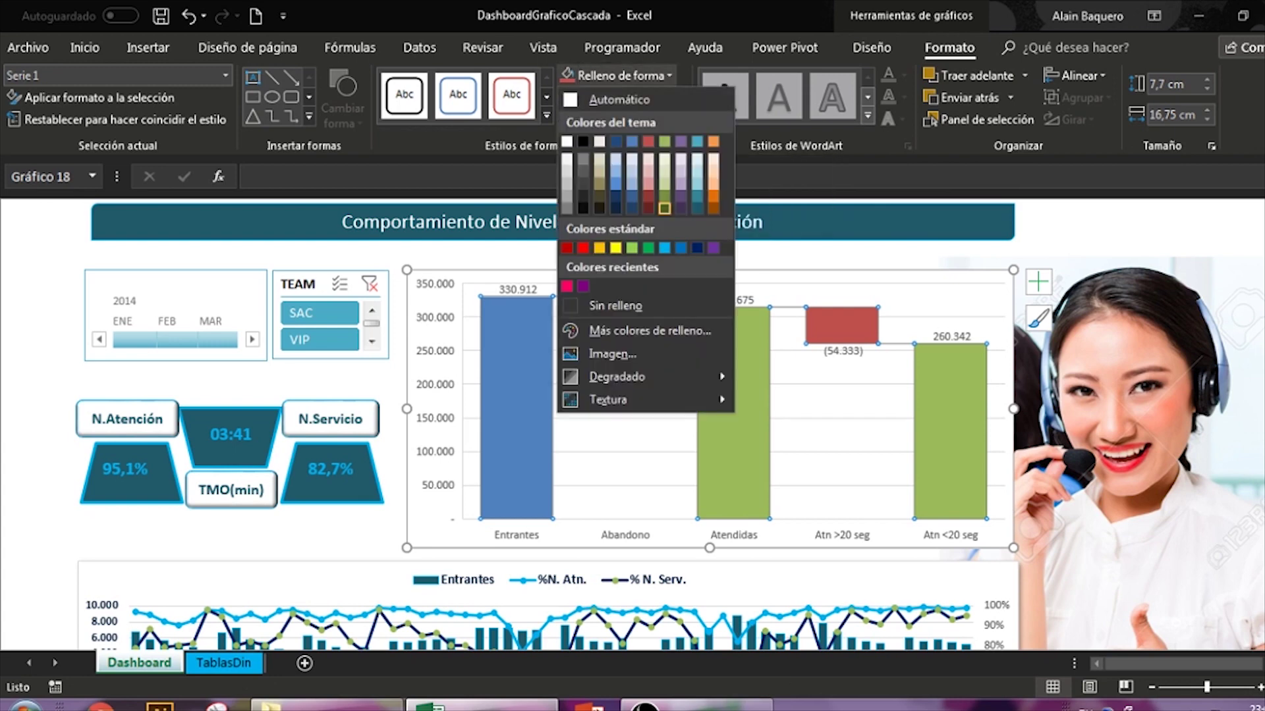
left_click(697, 208)
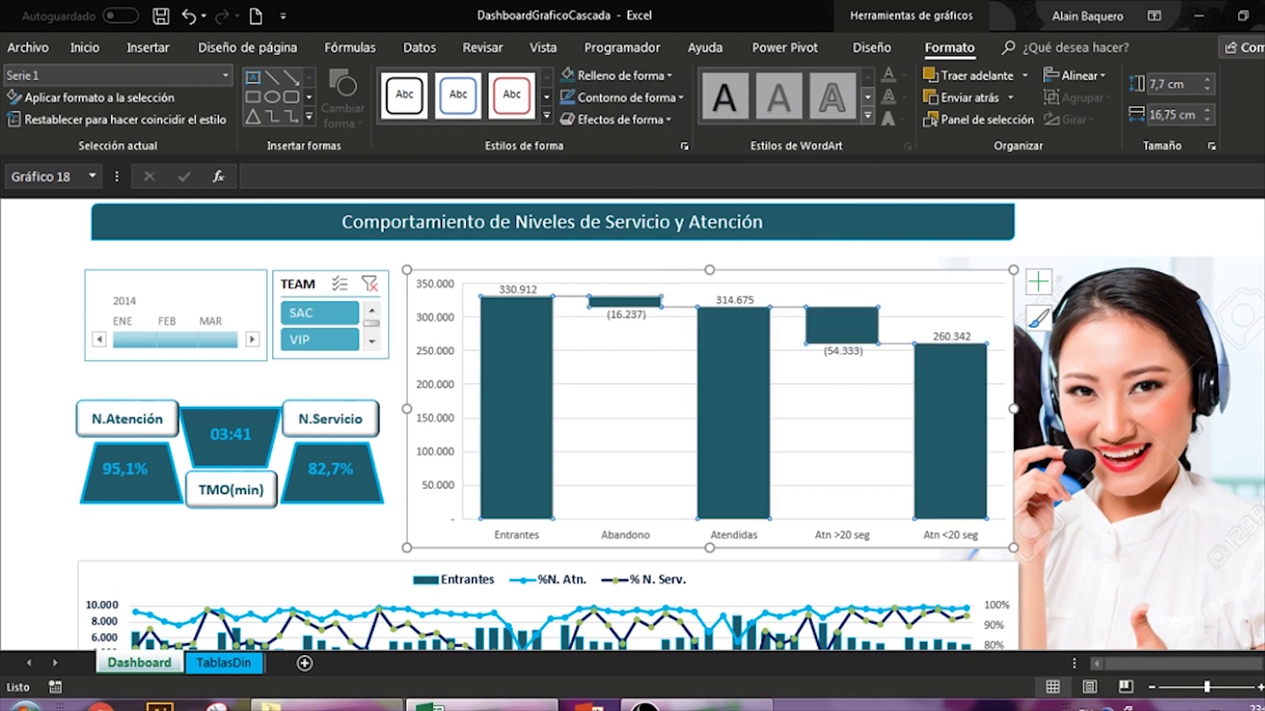
left_click(625, 302)
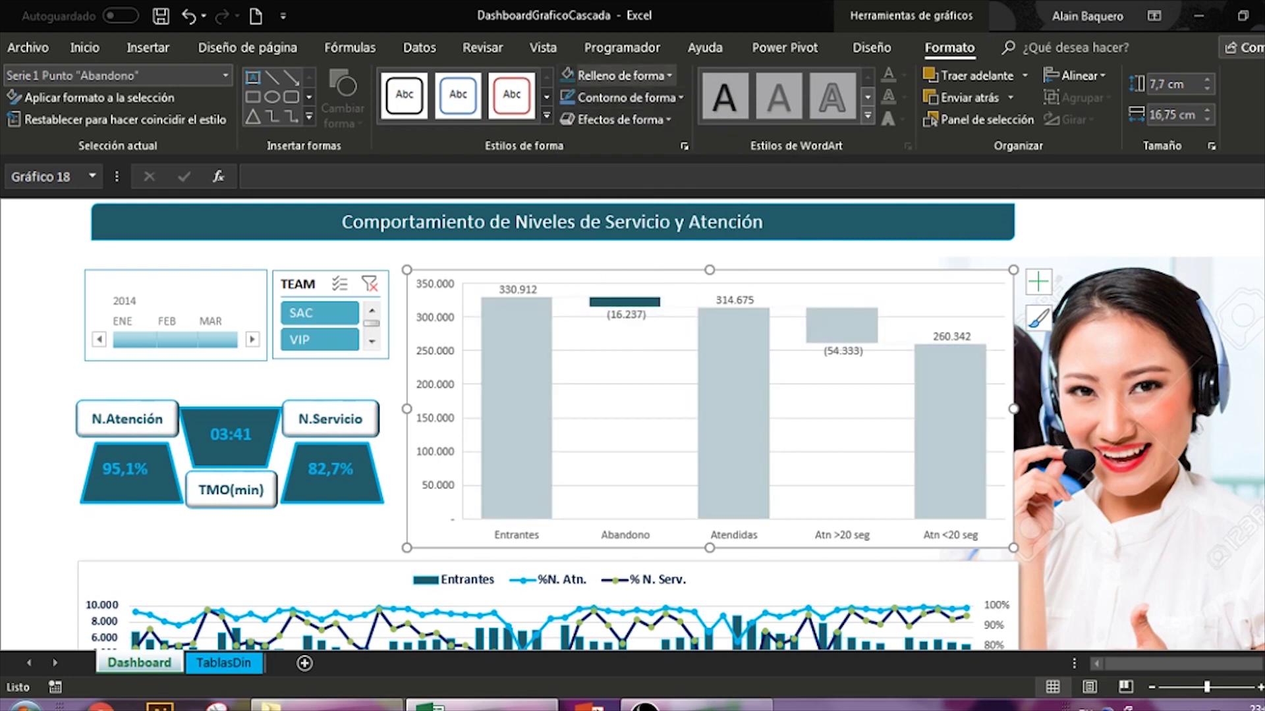
left_click(669, 75)
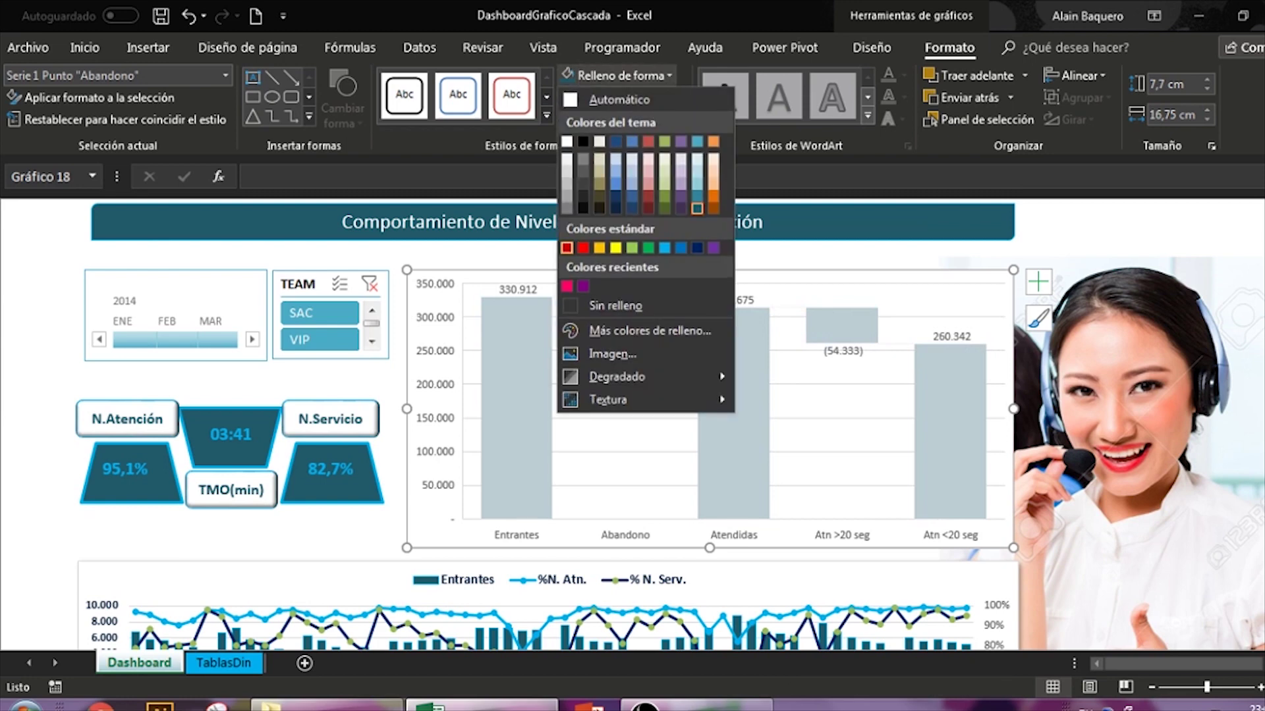
left_click(567, 248)
left_click(842, 325)
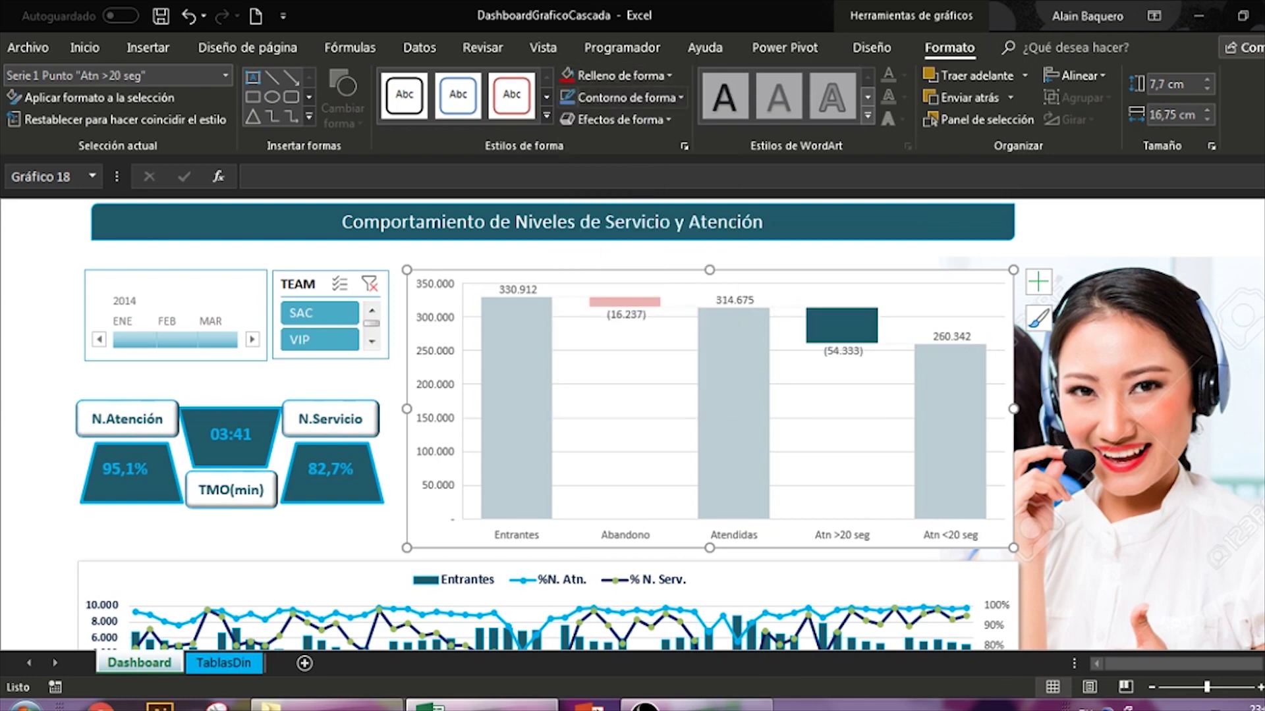
left_click(567, 75)
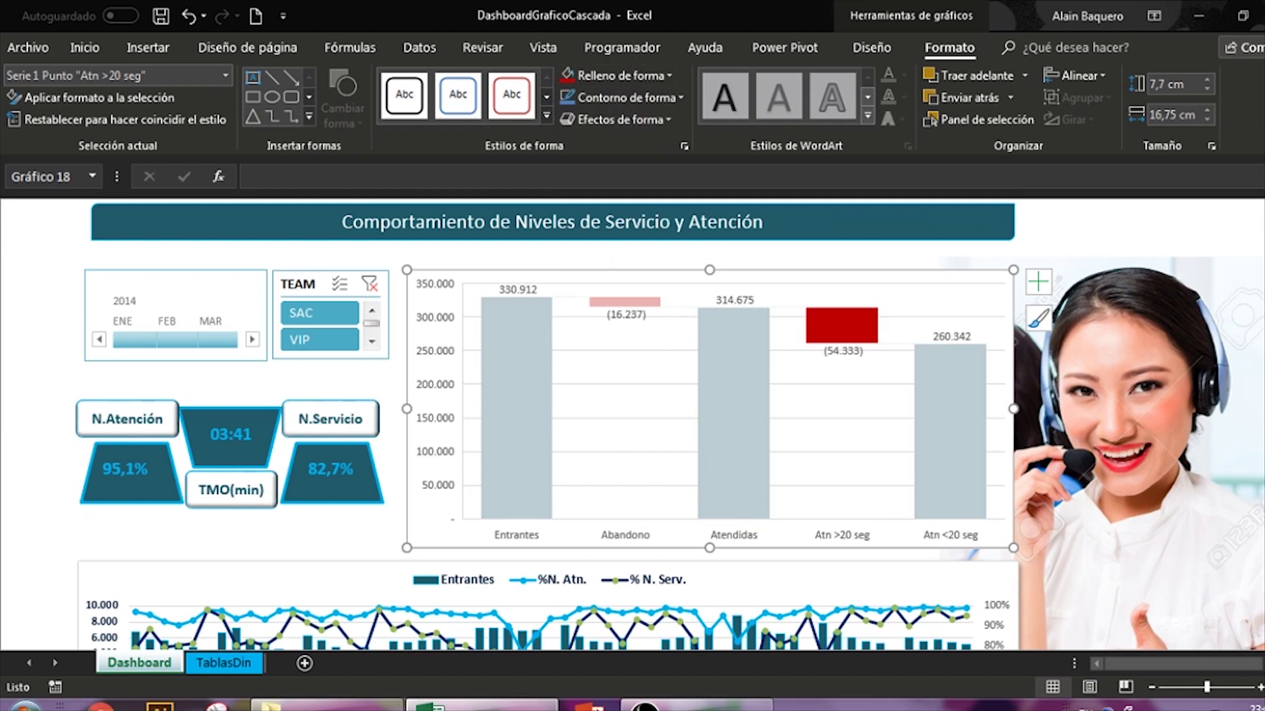
left_click(843, 350)
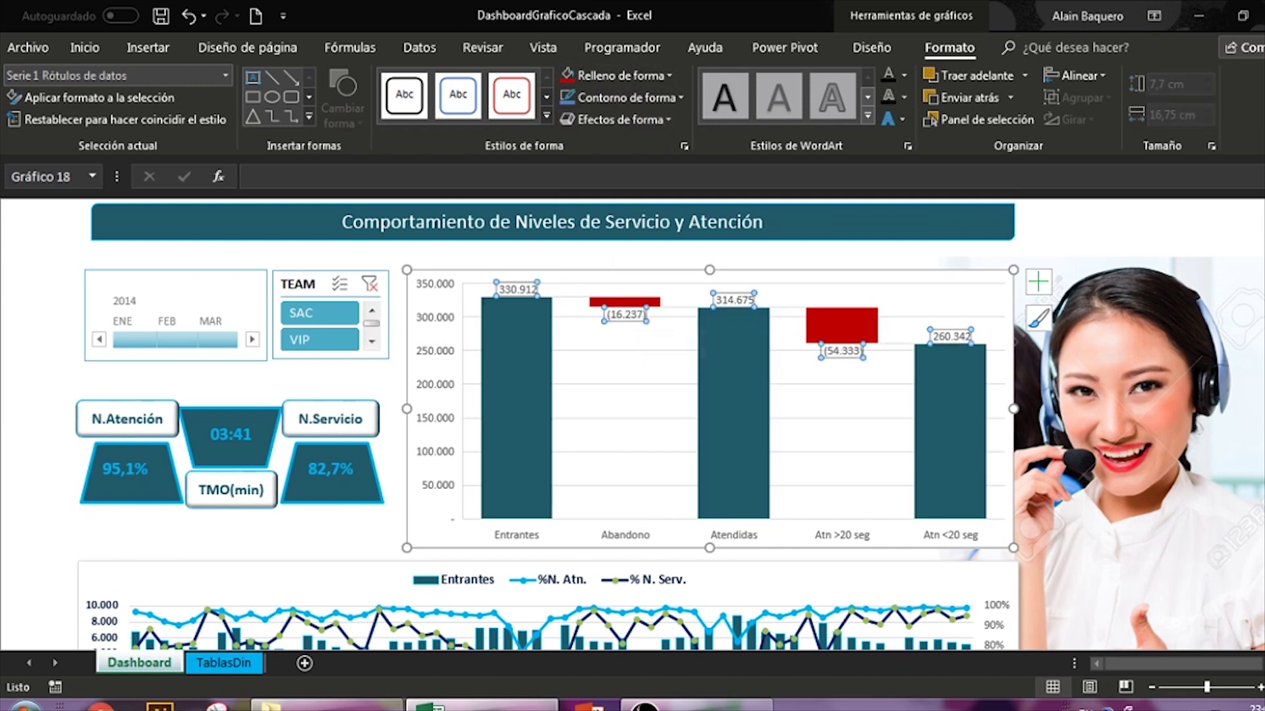
Raise the waterfall data labels' font size to 12 from the Home tab.
left_click(903, 75)
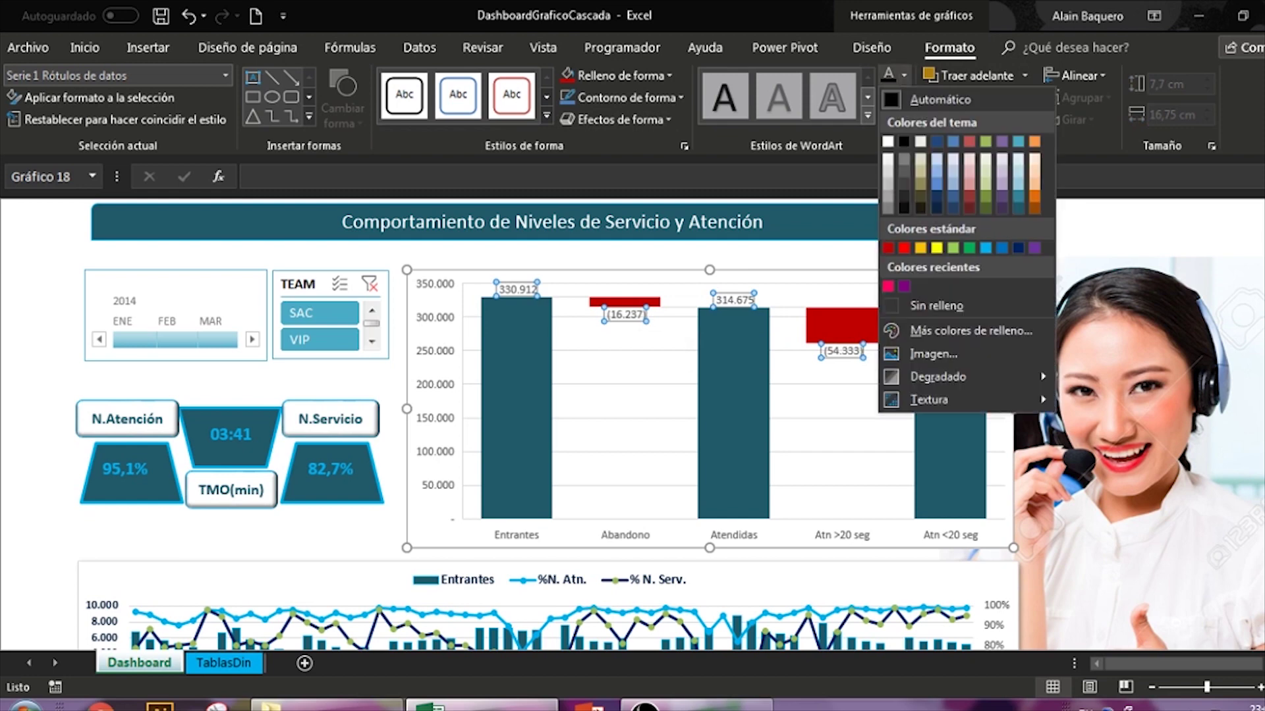
key("Escape")
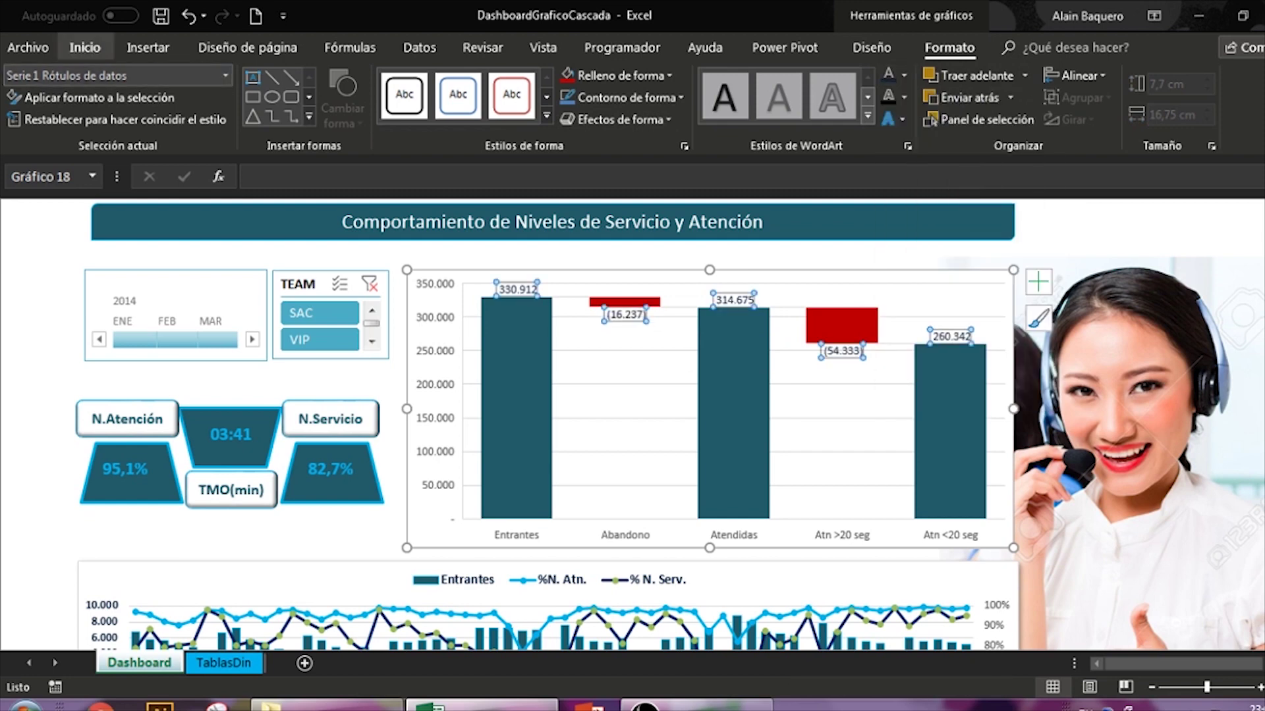
left_click(85, 48)
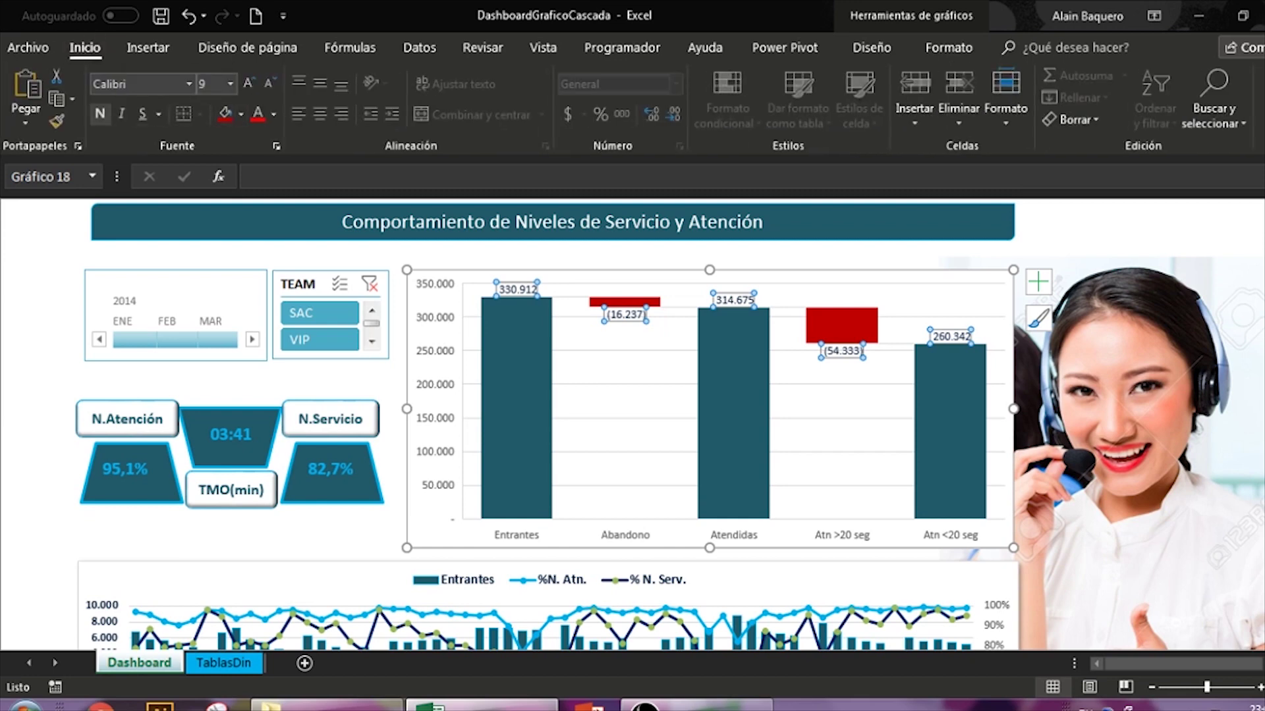
left_click(248, 84)
left_click(249, 84)
left_click(249, 83)
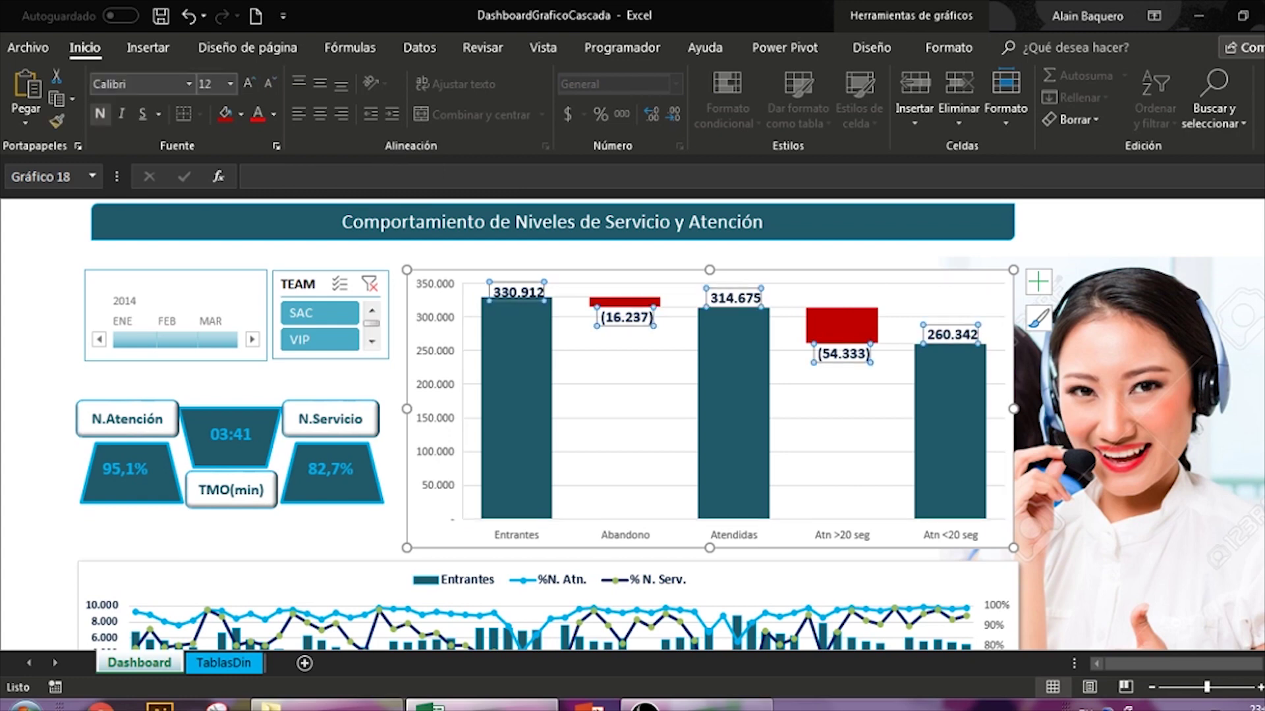
Open Format Data Labels for the 330.912 Entrantes label.
left_click(519, 292)
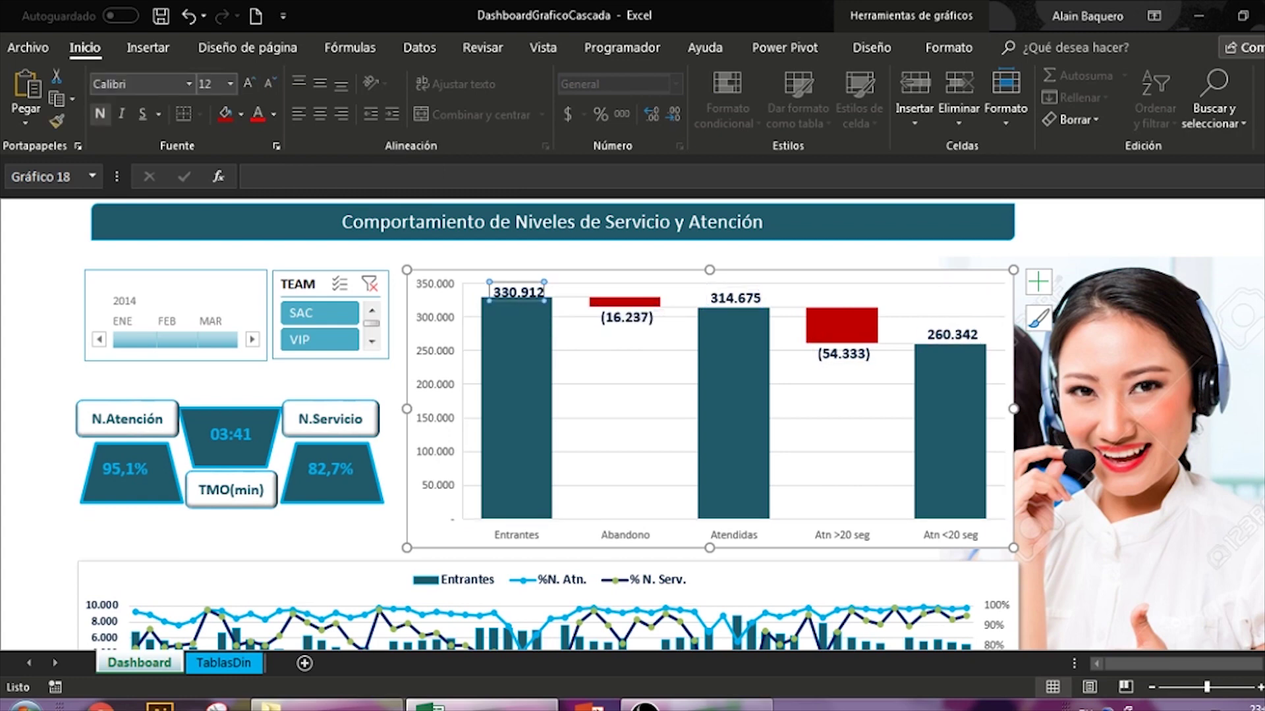
right_click(538, 302)
left_click(633, 479)
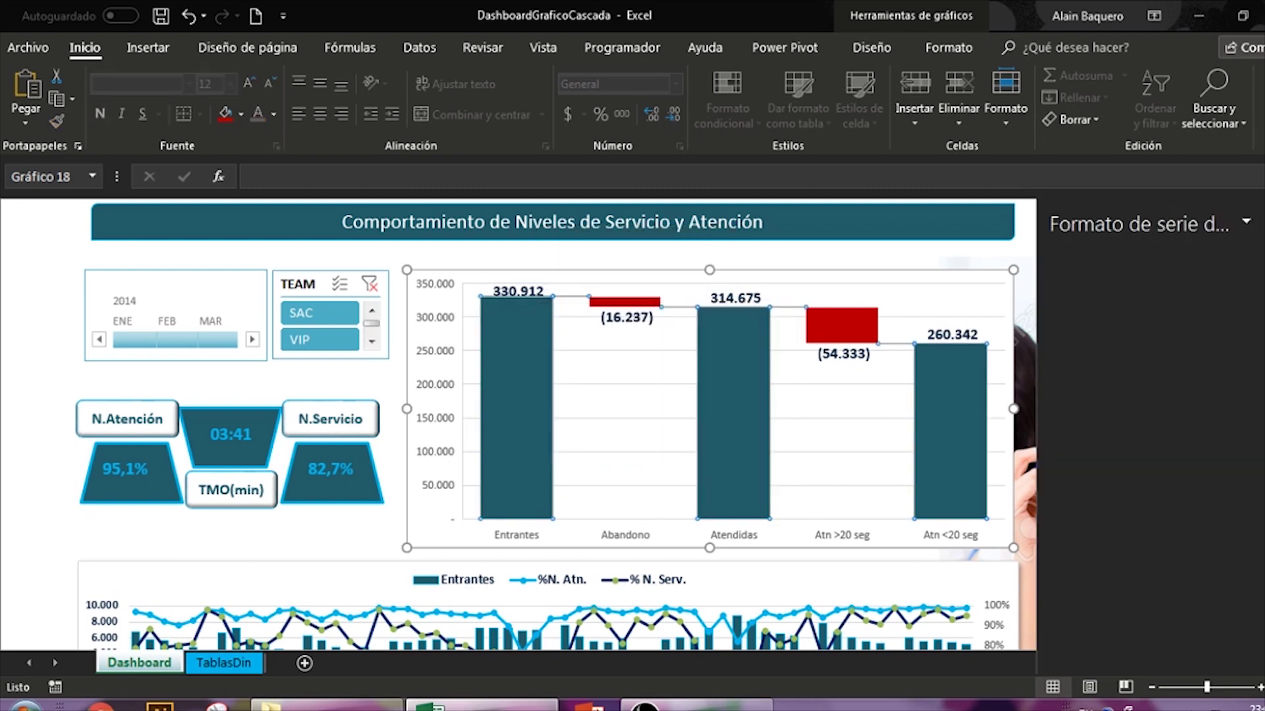
Set the label position to Center for the 330.912, 314.675 and 260.342 labels.
left_click(518, 291)
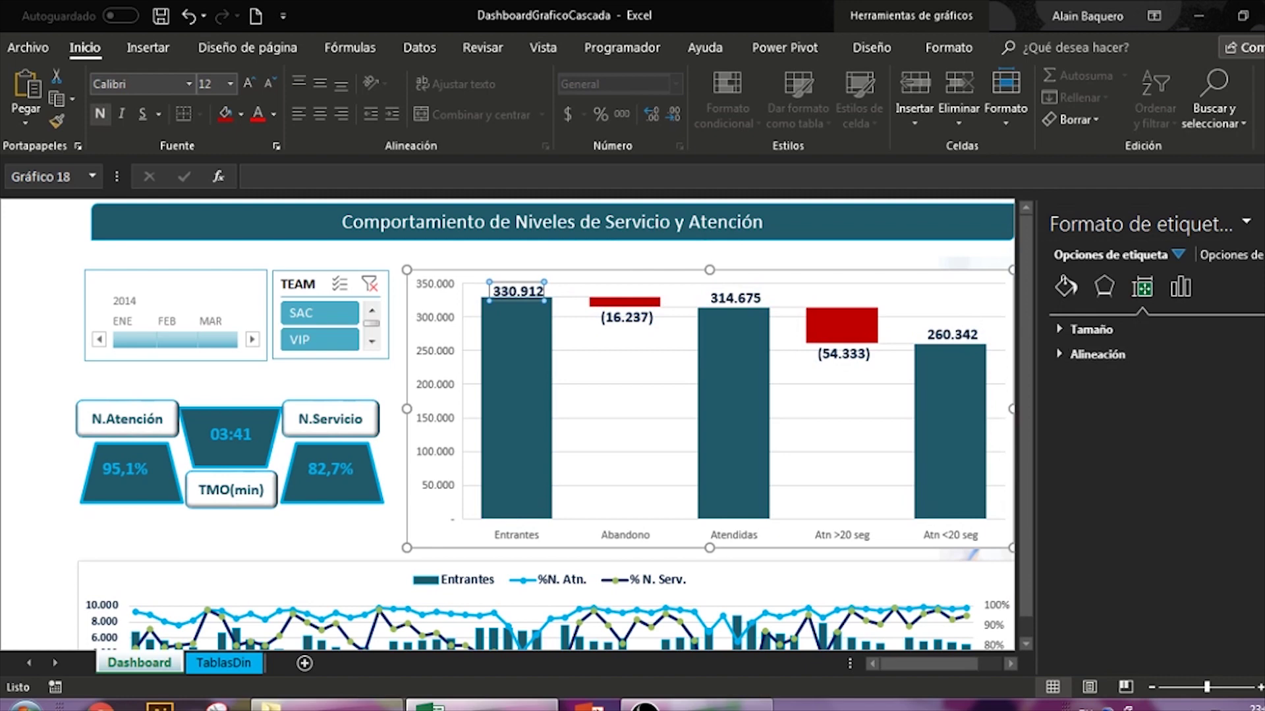
left_click(1097, 355)
left_click(1179, 286)
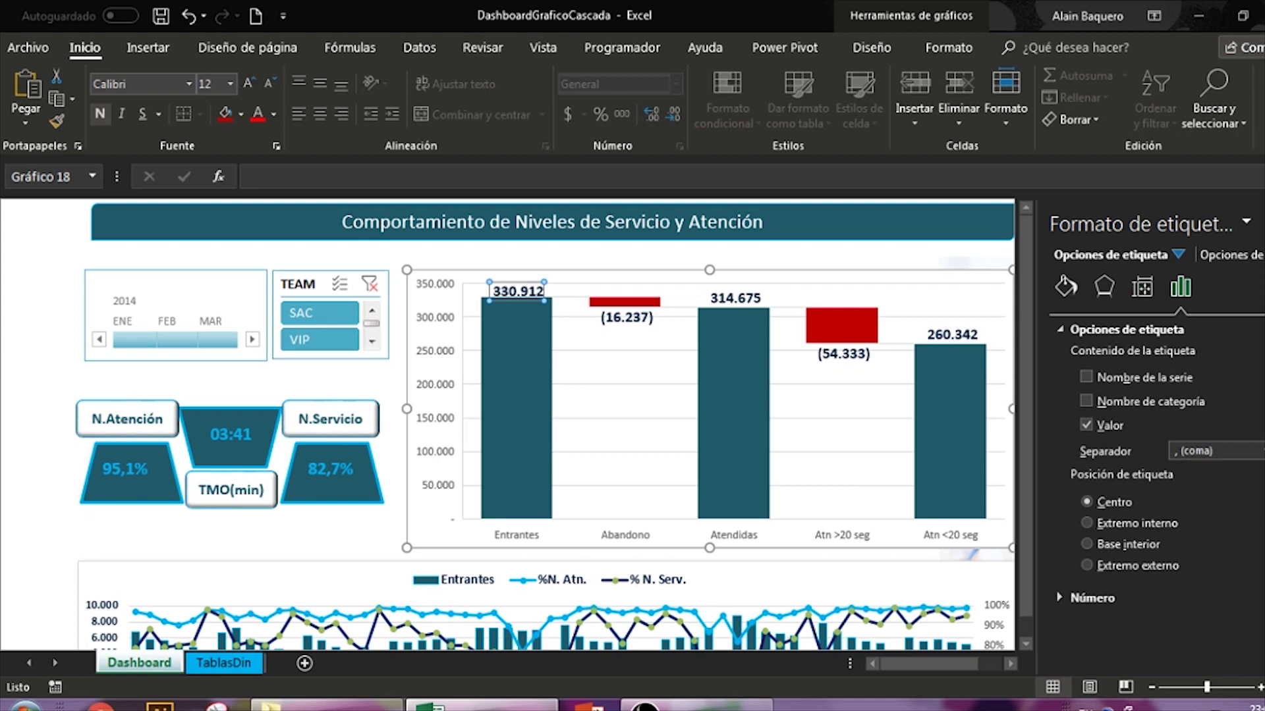
left_click(1087, 544)
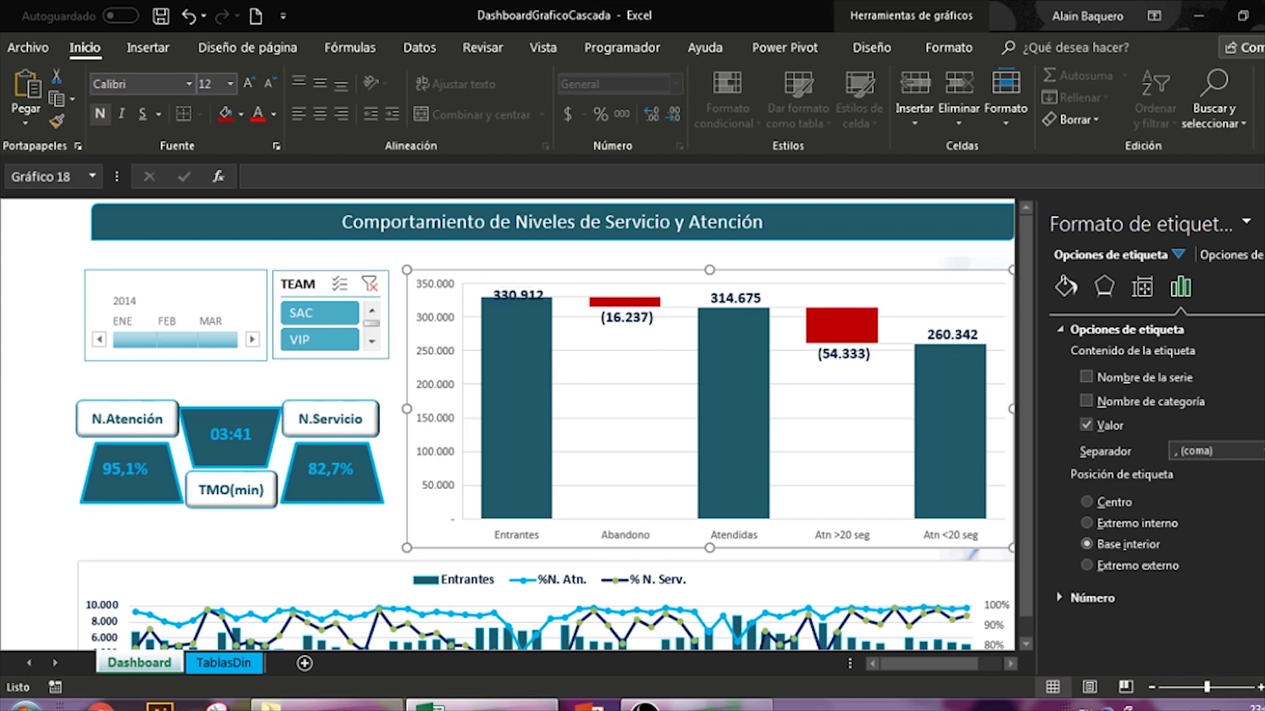
left_click(1087, 523)
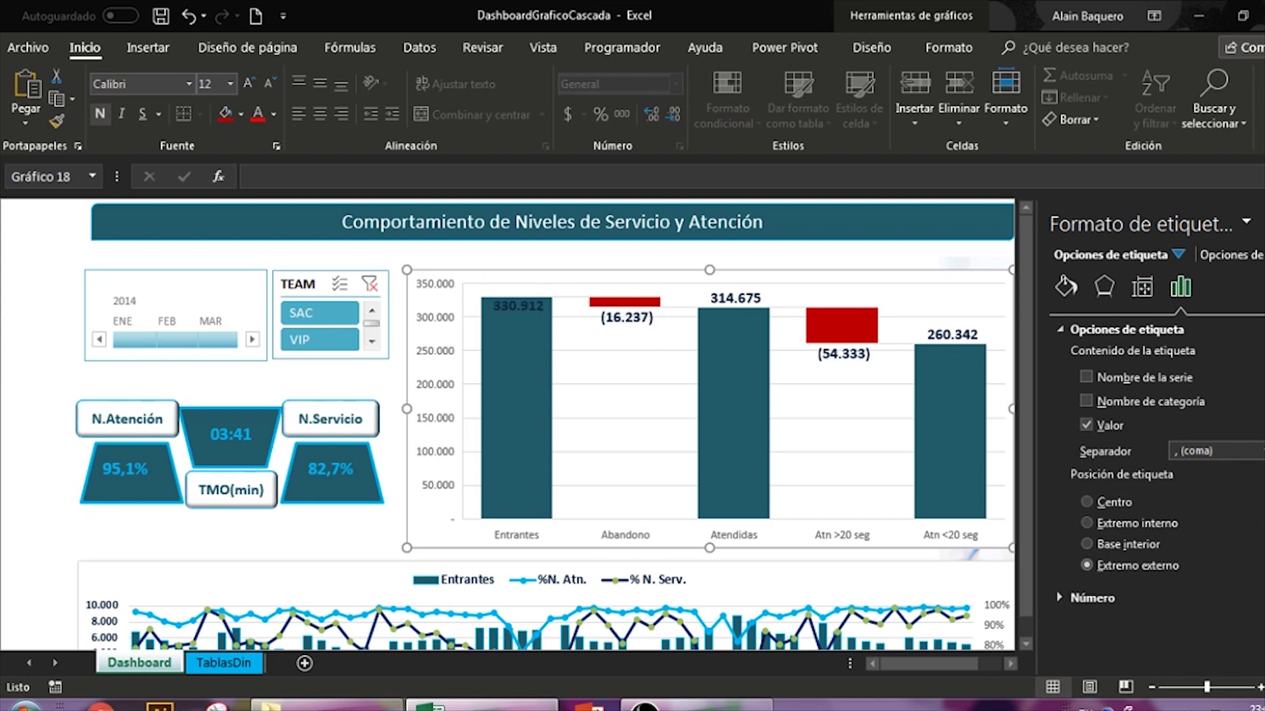
left_click(1087, 501)
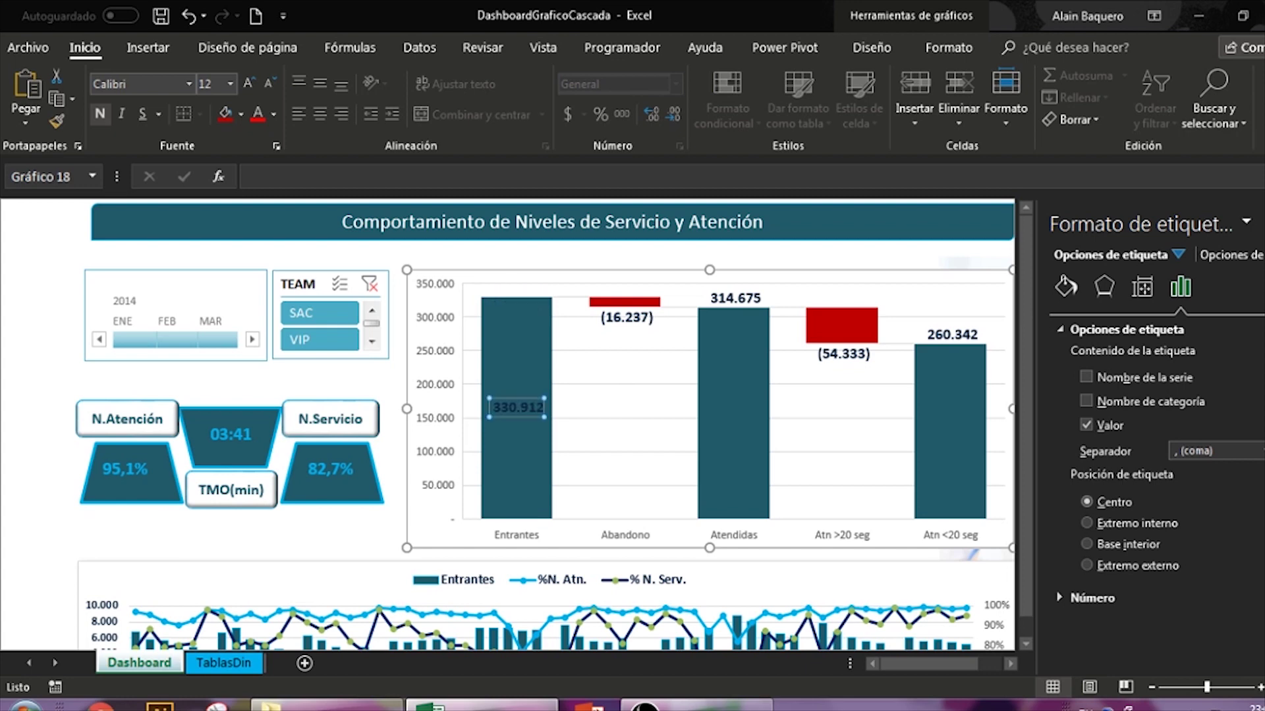
left_click(734, 298)
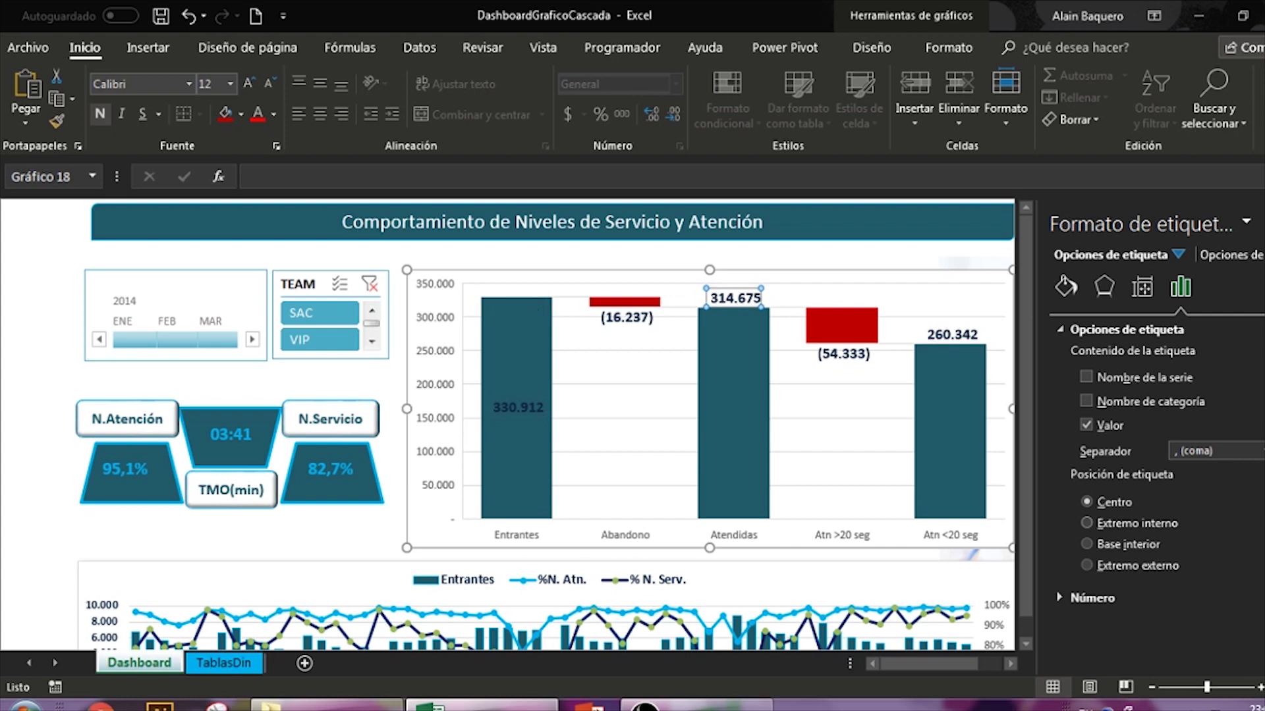
left_click(1087, 523)
left_click(1086, 502)
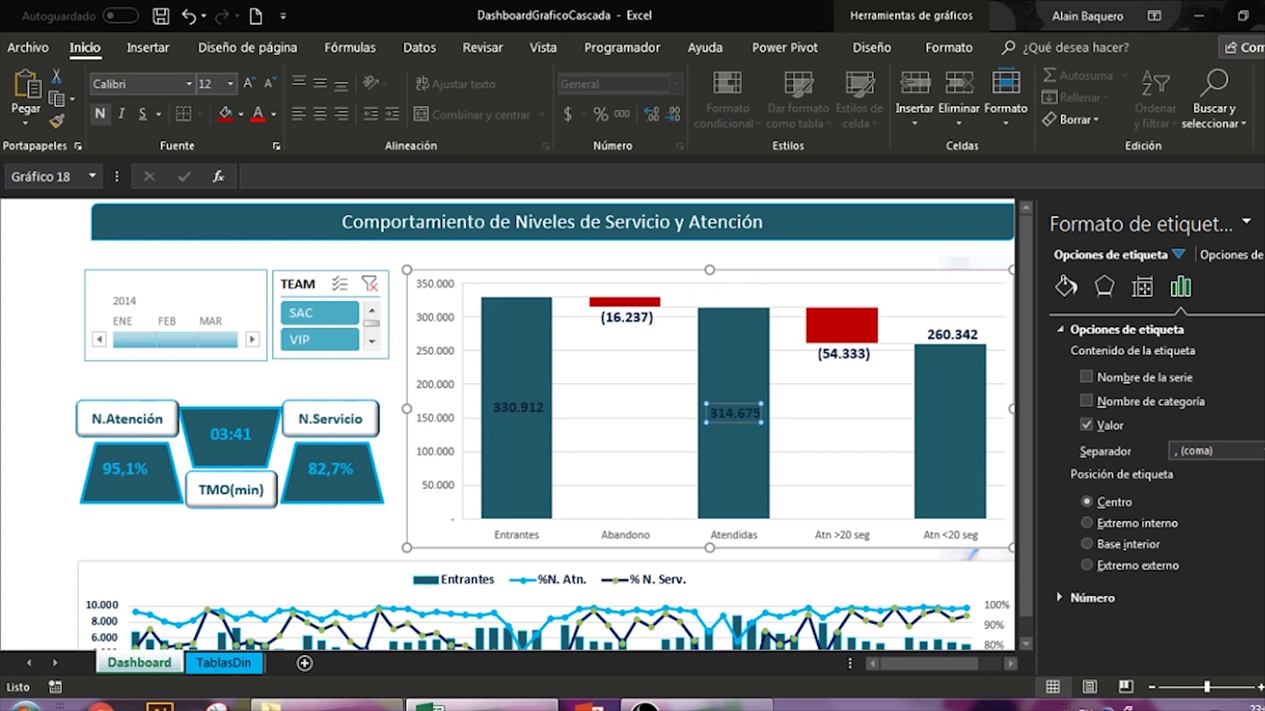
left_click(952, 334)
left_click(1087, 523)
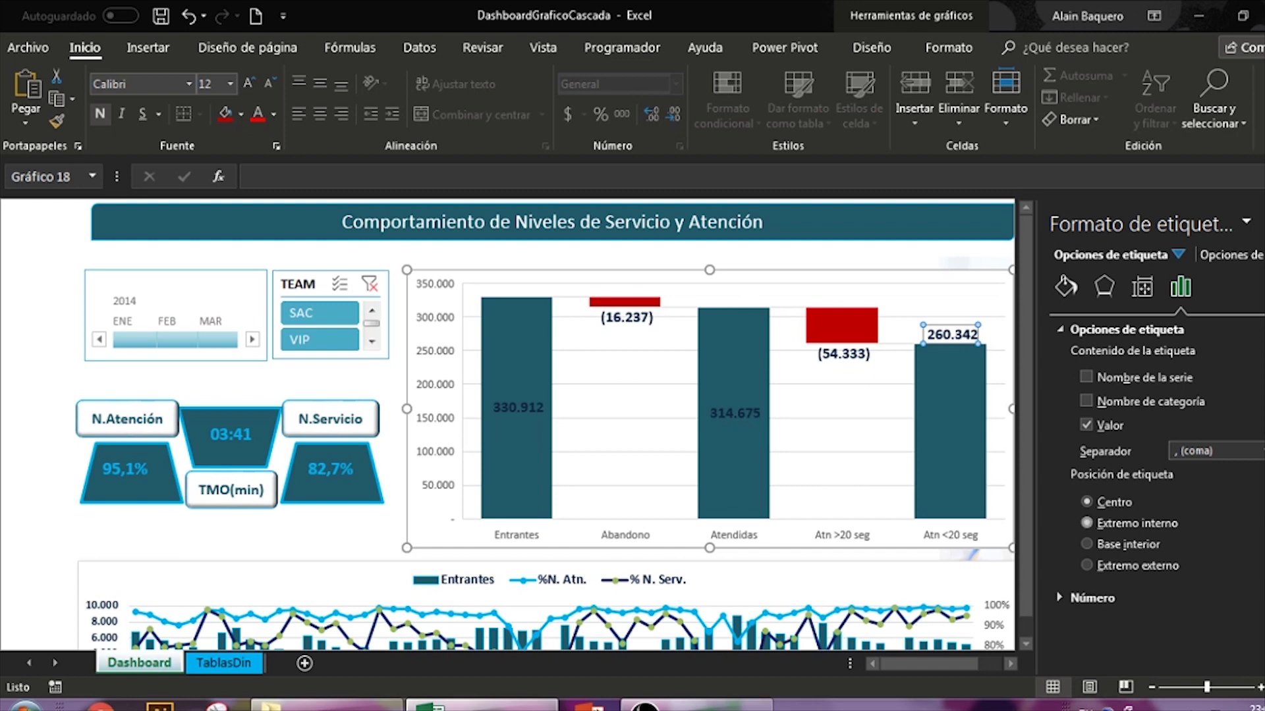
left_click(1087, 502)
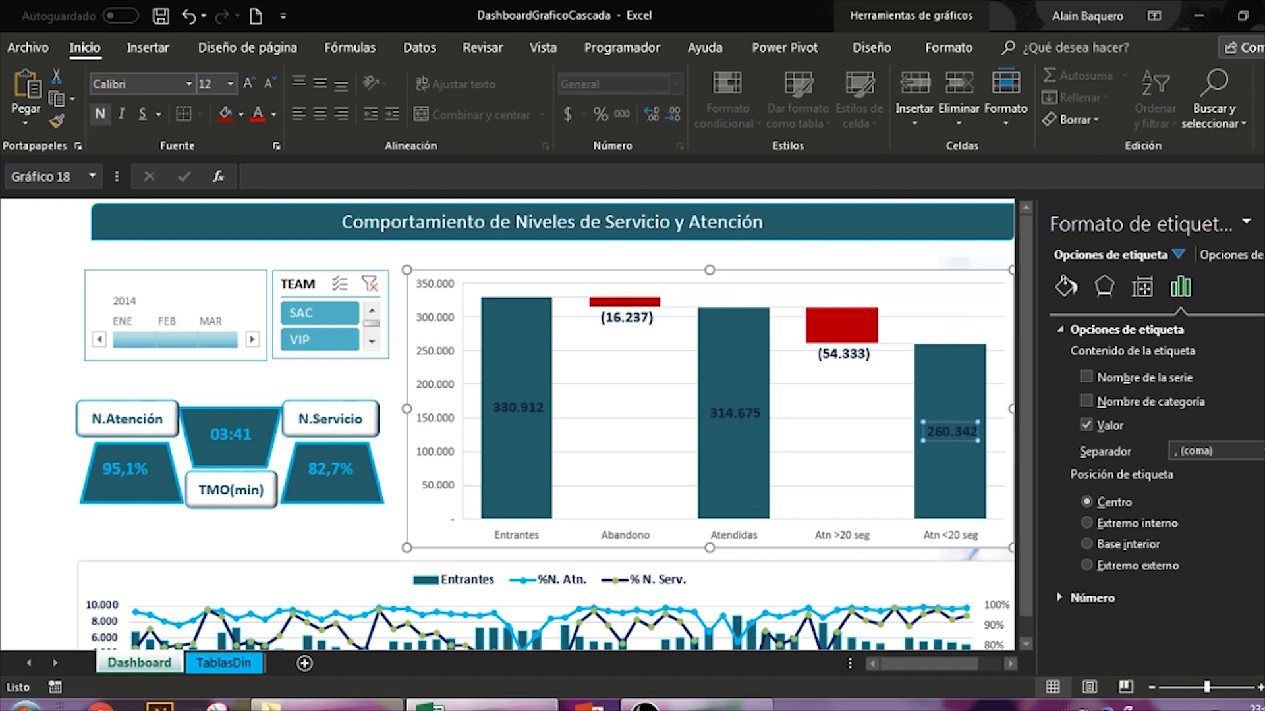
Make the 260.342, 314.675 and 330.912 labels white.
left_click(274, 114)
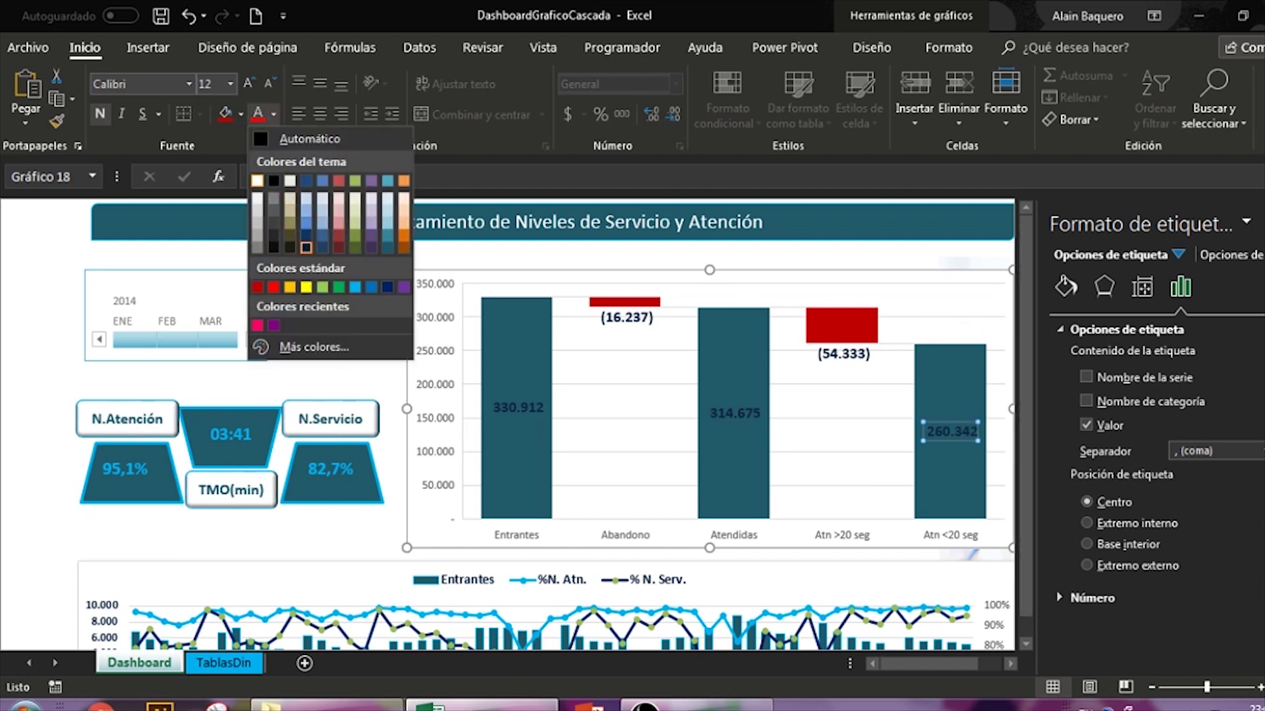
left_click(257, 181)
left_click(735, 413)
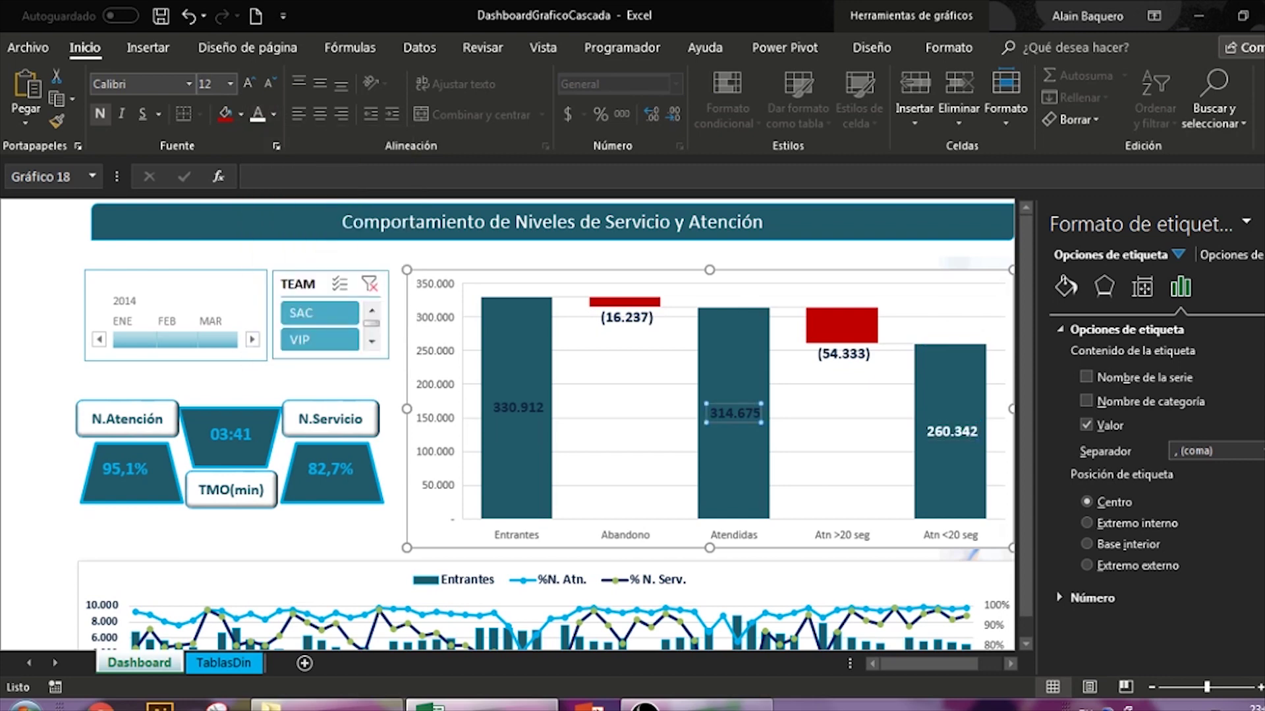
left_click(257, 114)
left_click(518, 407)
left_click(258, 114)
left_click(434, 385)
left_click(273, 114)
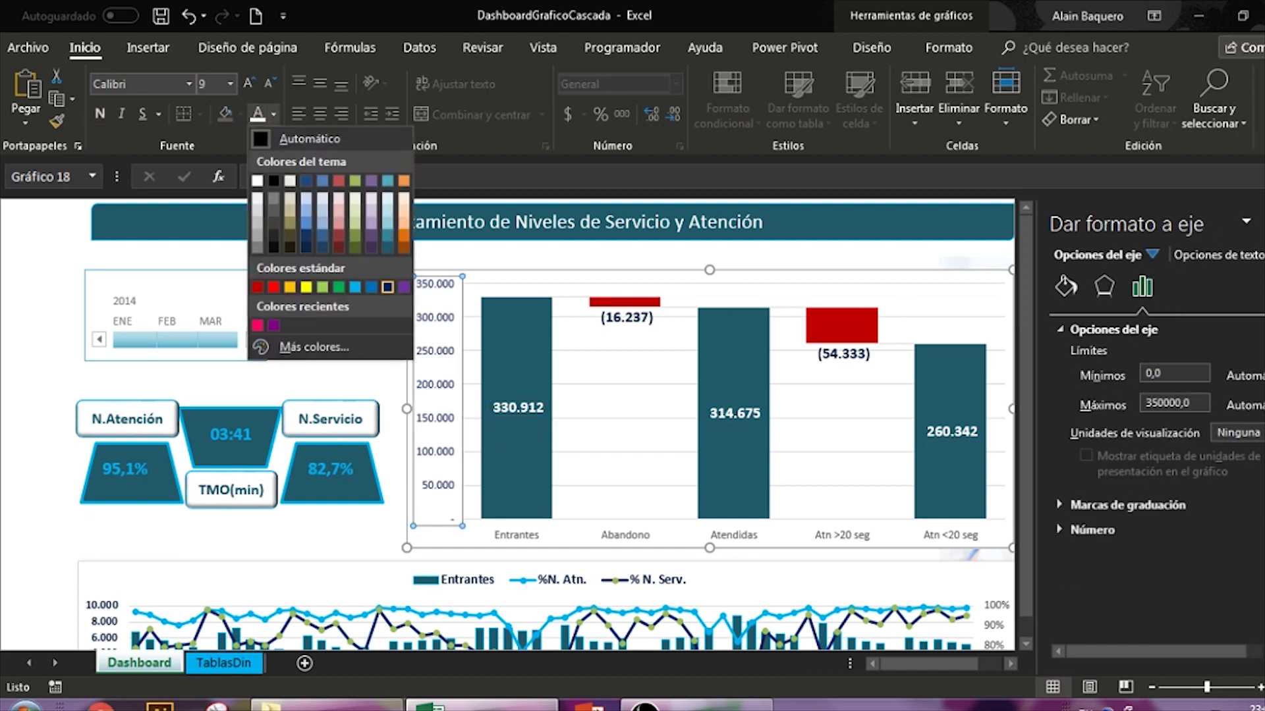
Make the vertical axis labels dark blue and bold, then delete the vertical value axis.
left_click(388, 287)
left_click(100, 114)
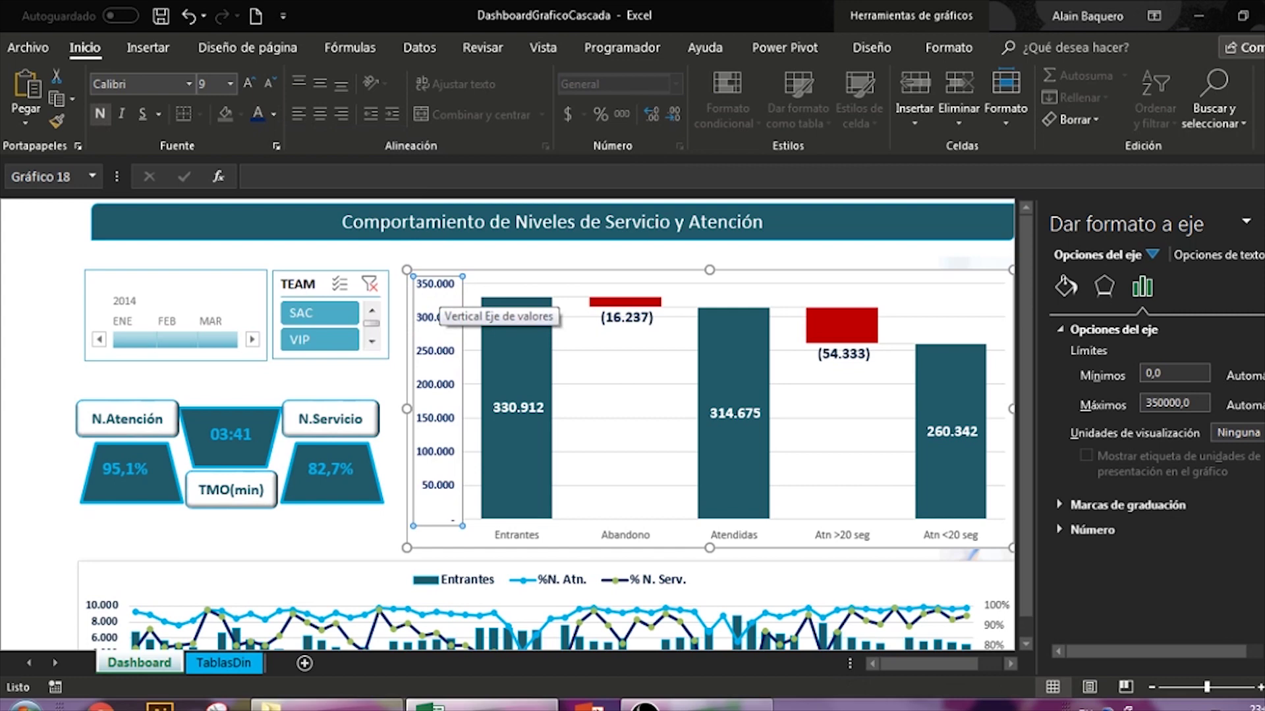
key("Delete")
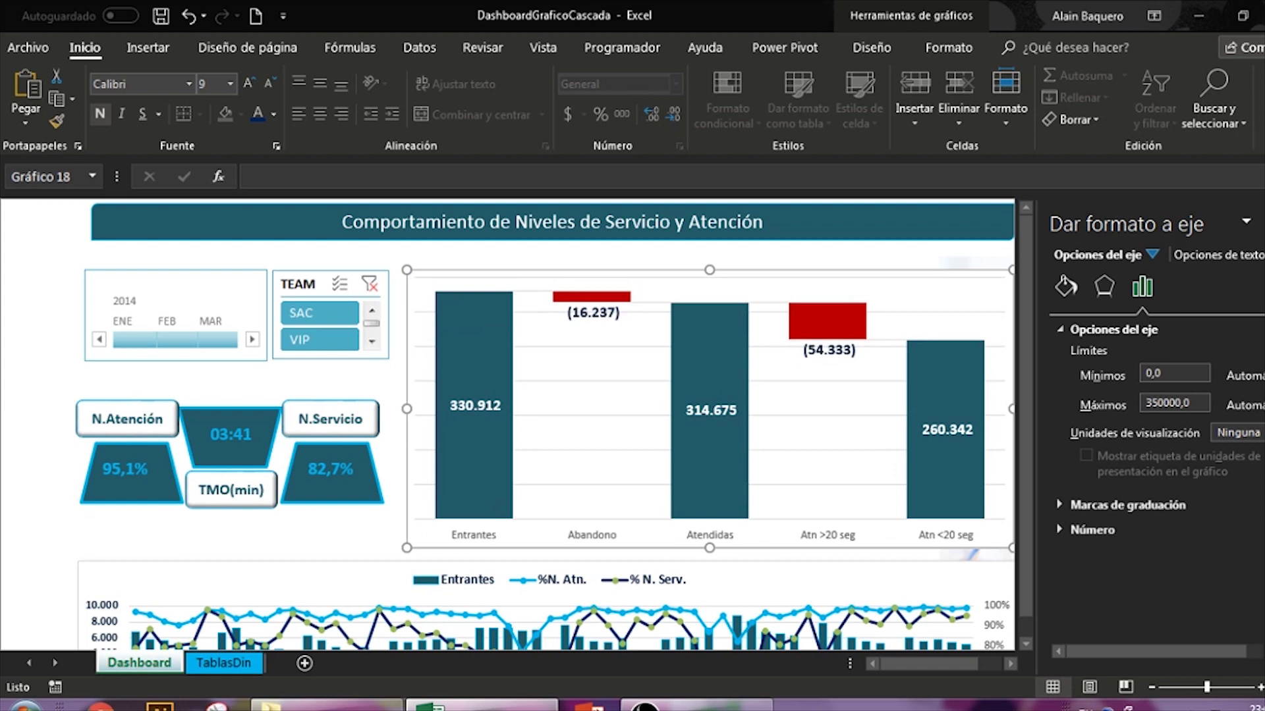
left_click(710, 534)
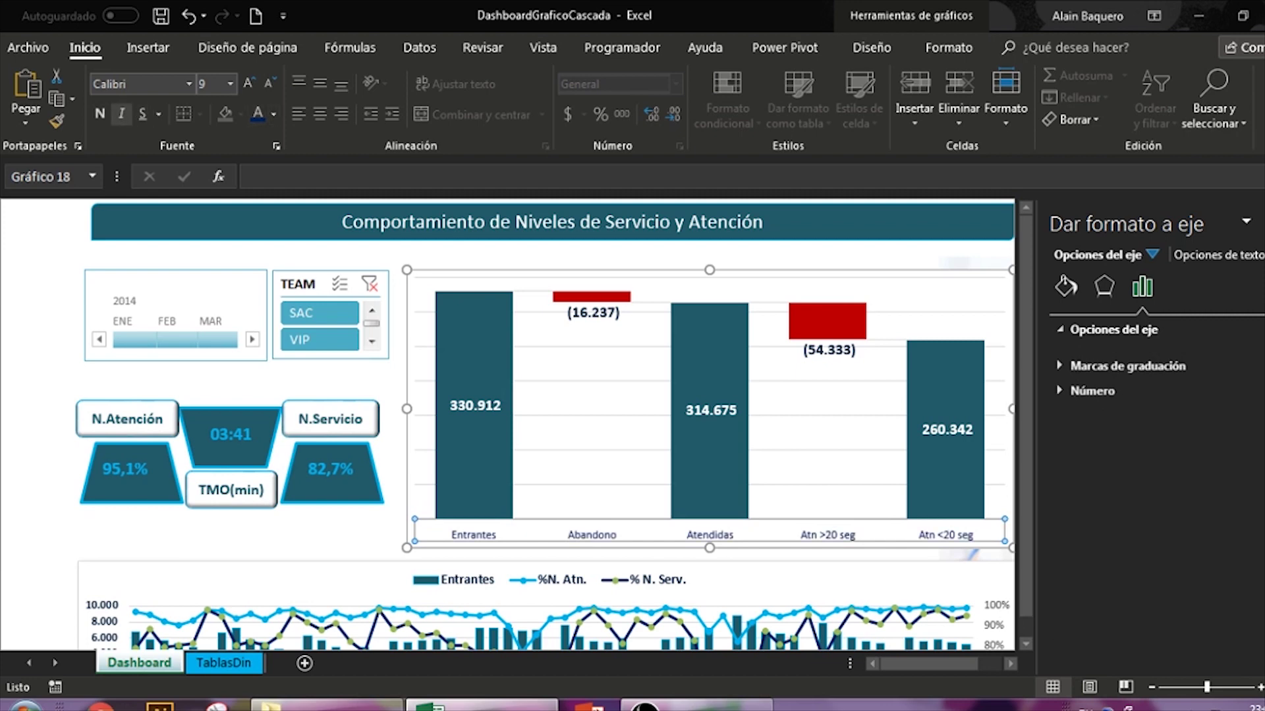
Bold the category axis names and give the waterfall bars a light blue outline.
key("ctrl+n")
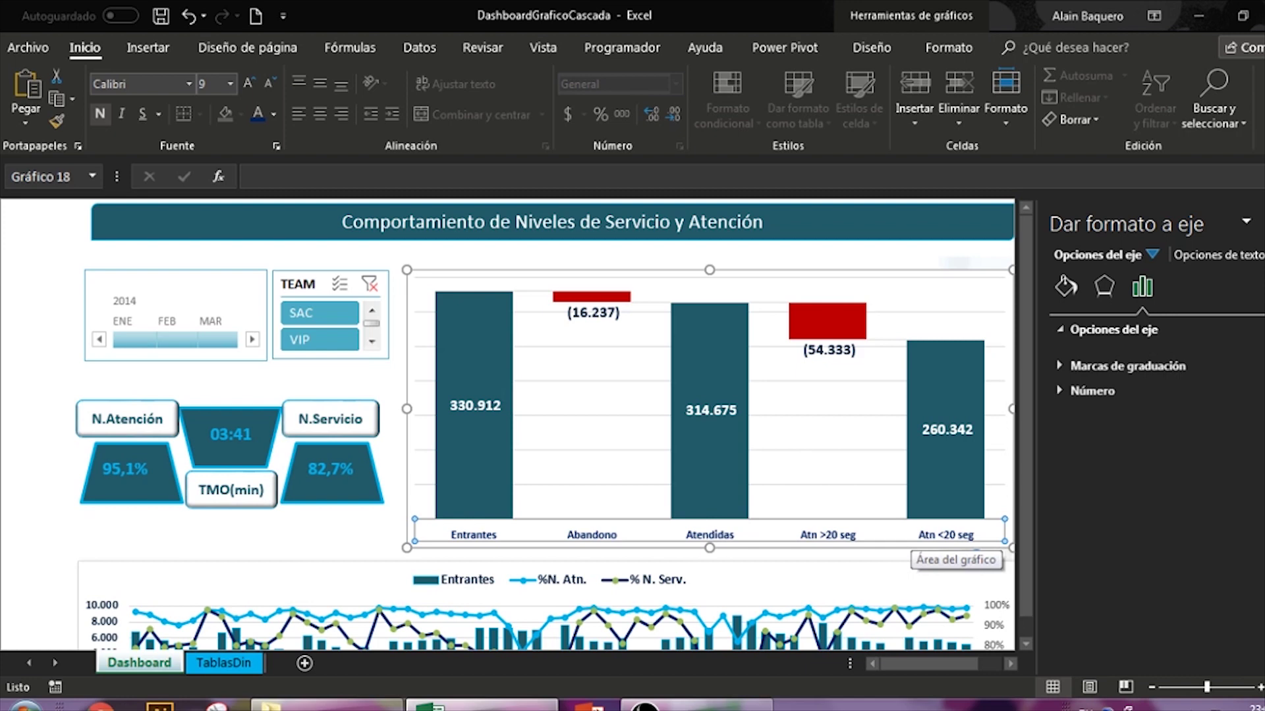
mouse_move(709, 434)
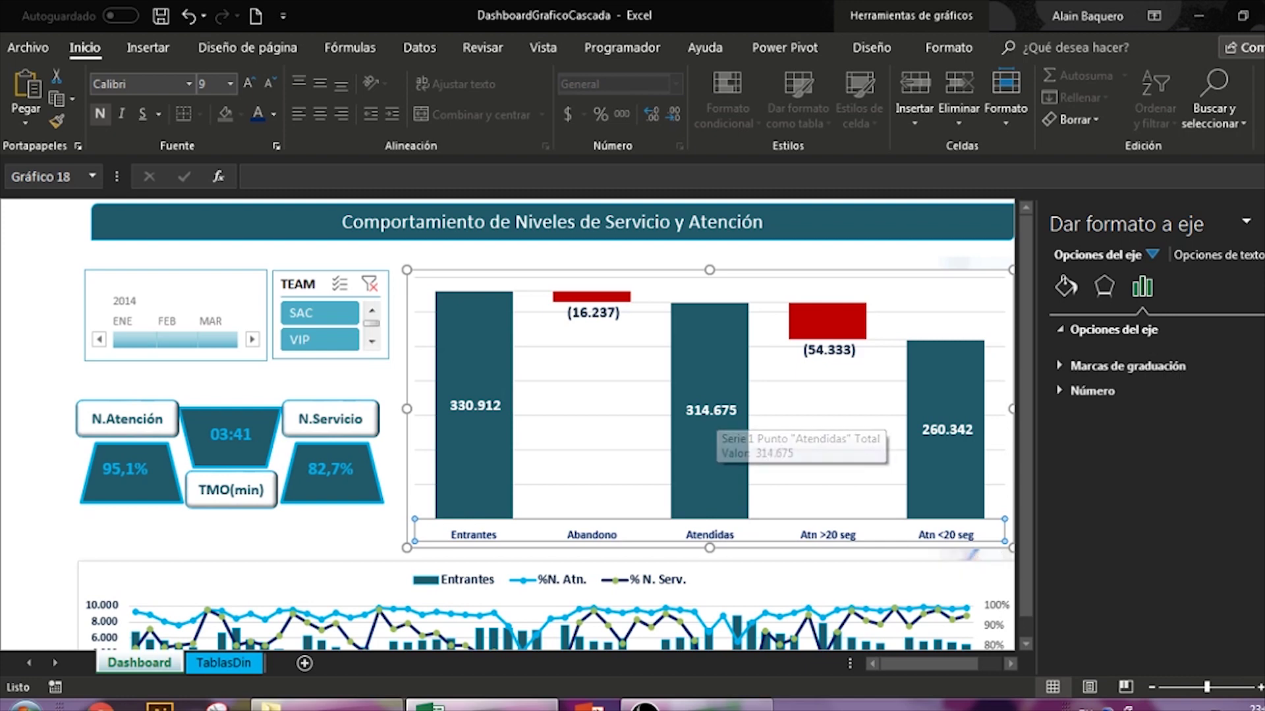
left_click(710, 408)
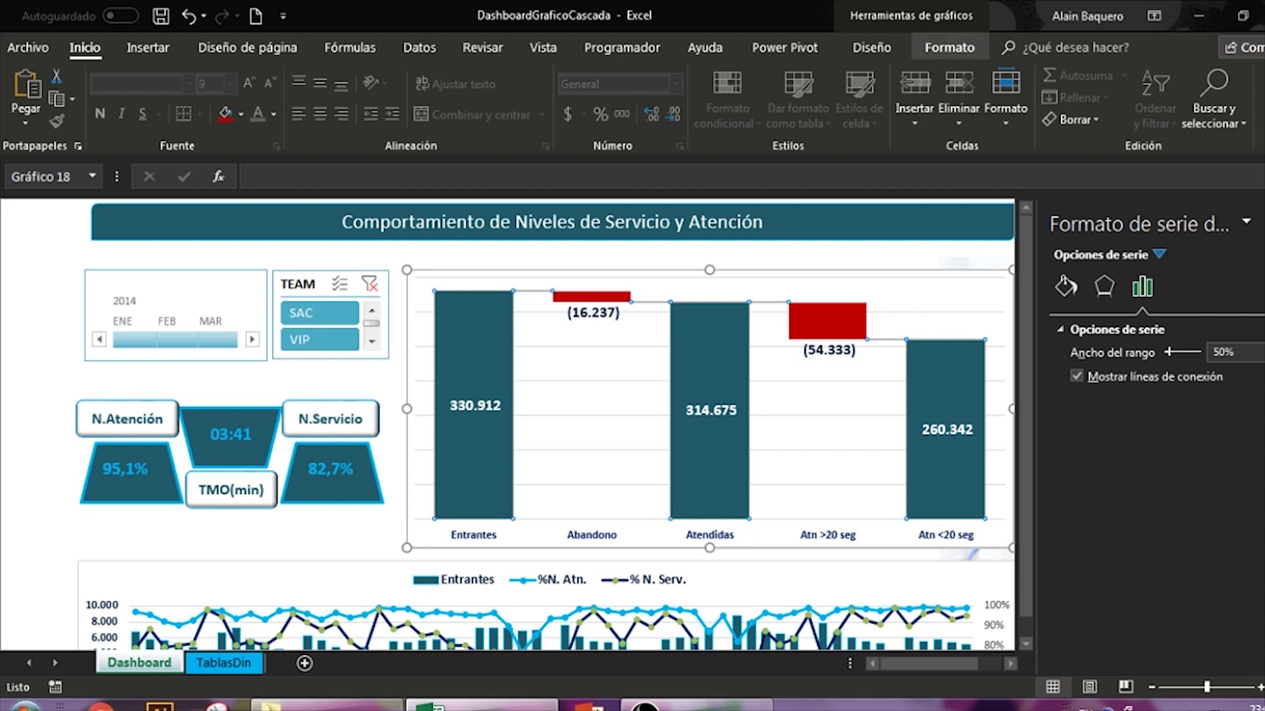
left_click(949, 47)
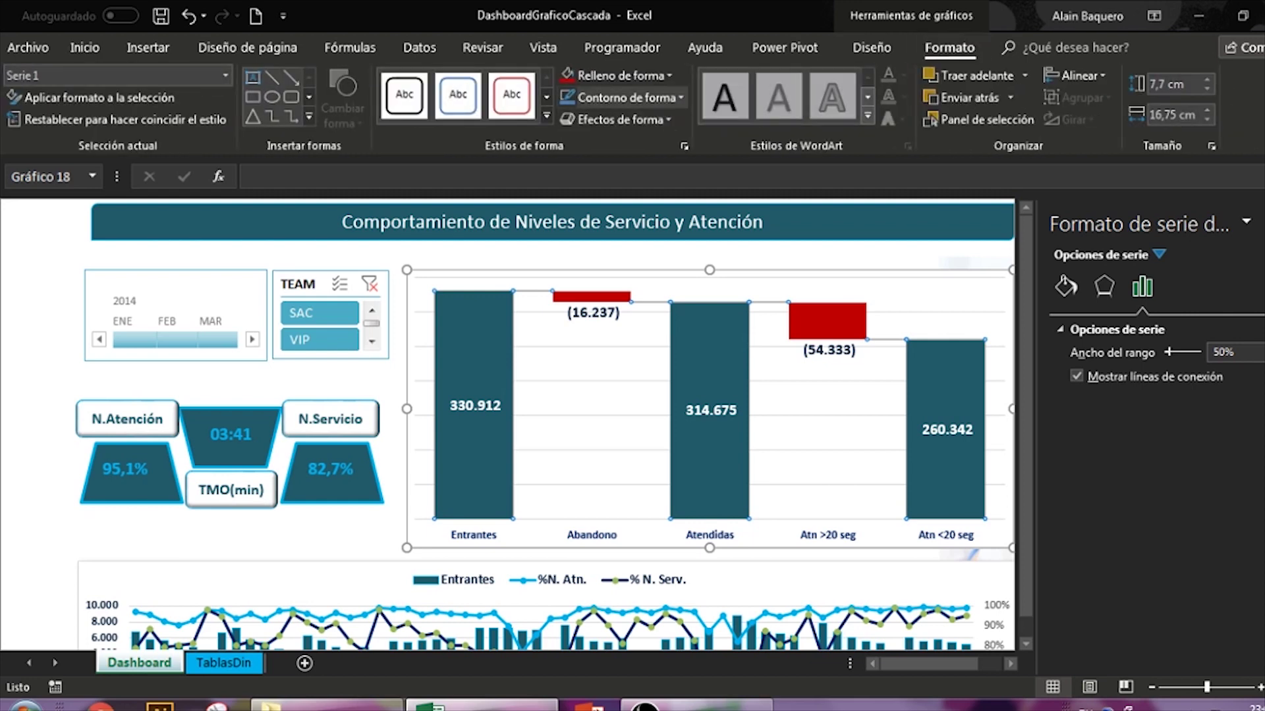
left_click(680, 97)
key("Escape")
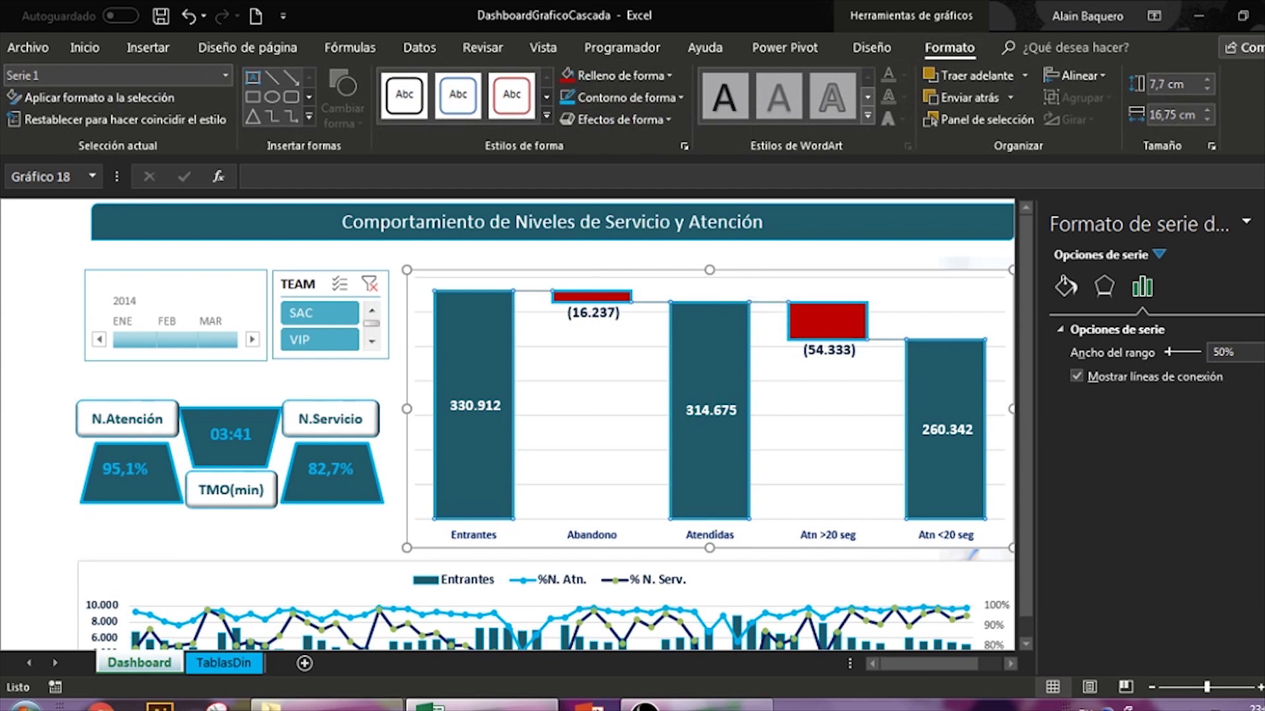
left_click(804, 262)
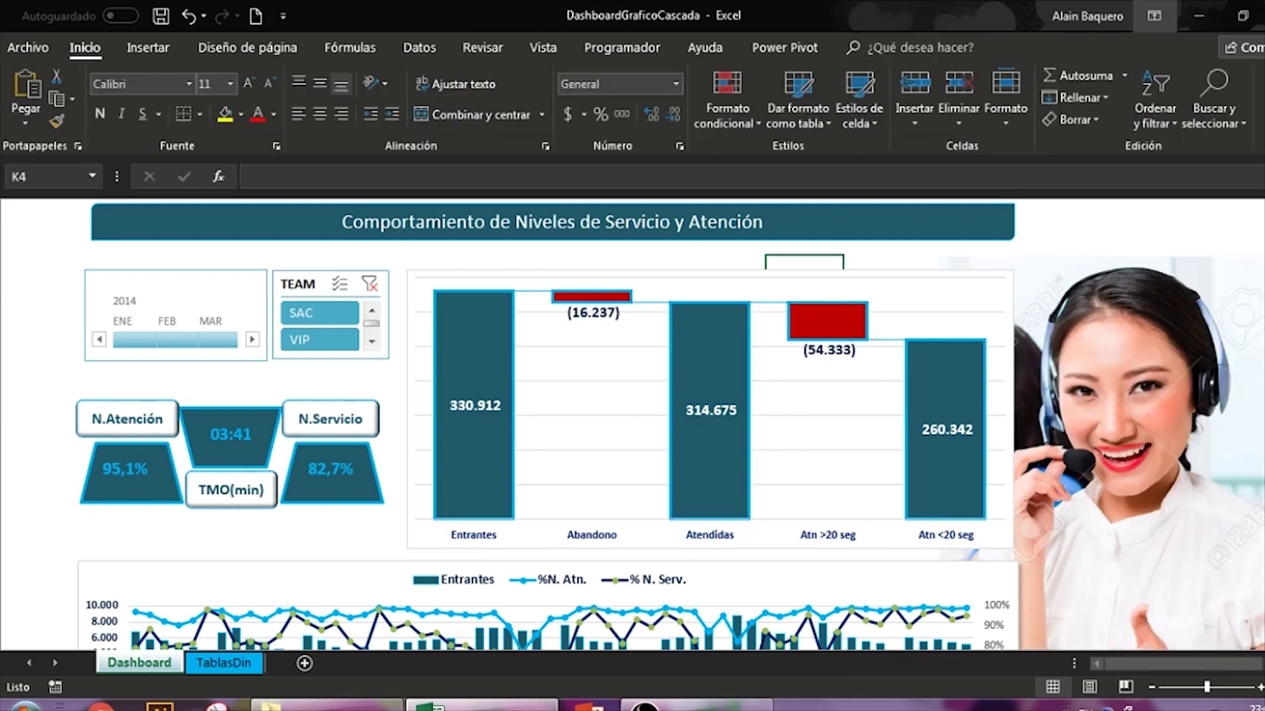
Auto-hide the ribbon and turn off the formula bar (Barra de fórmulas) in Vista.
left_click(1154, 16)
left_click(1129, 61)
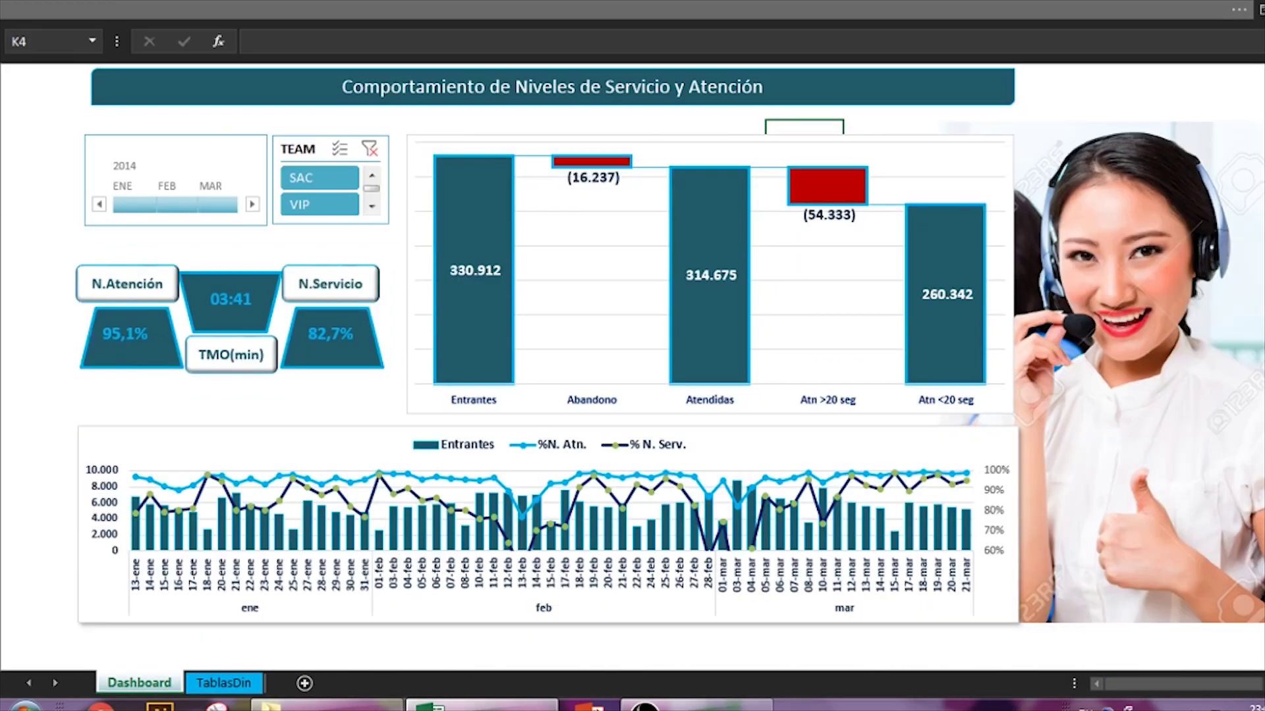
left_click(540, 9)
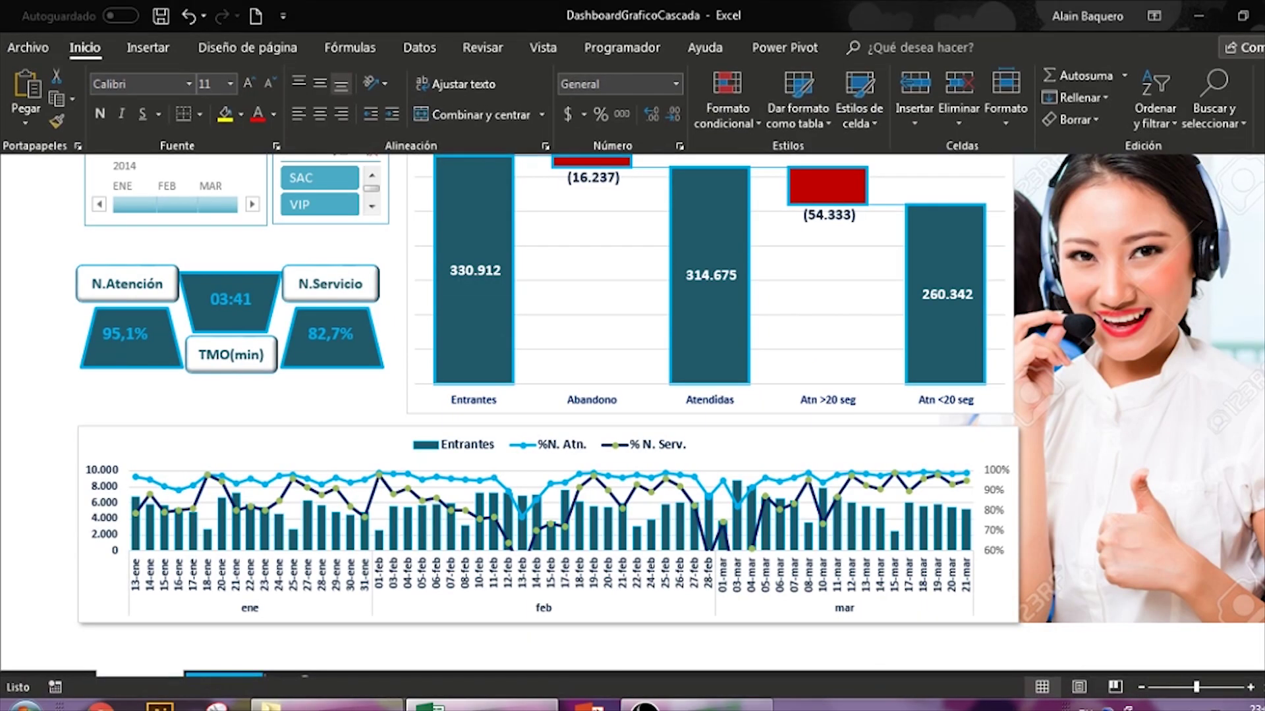
left_click(543, 47)
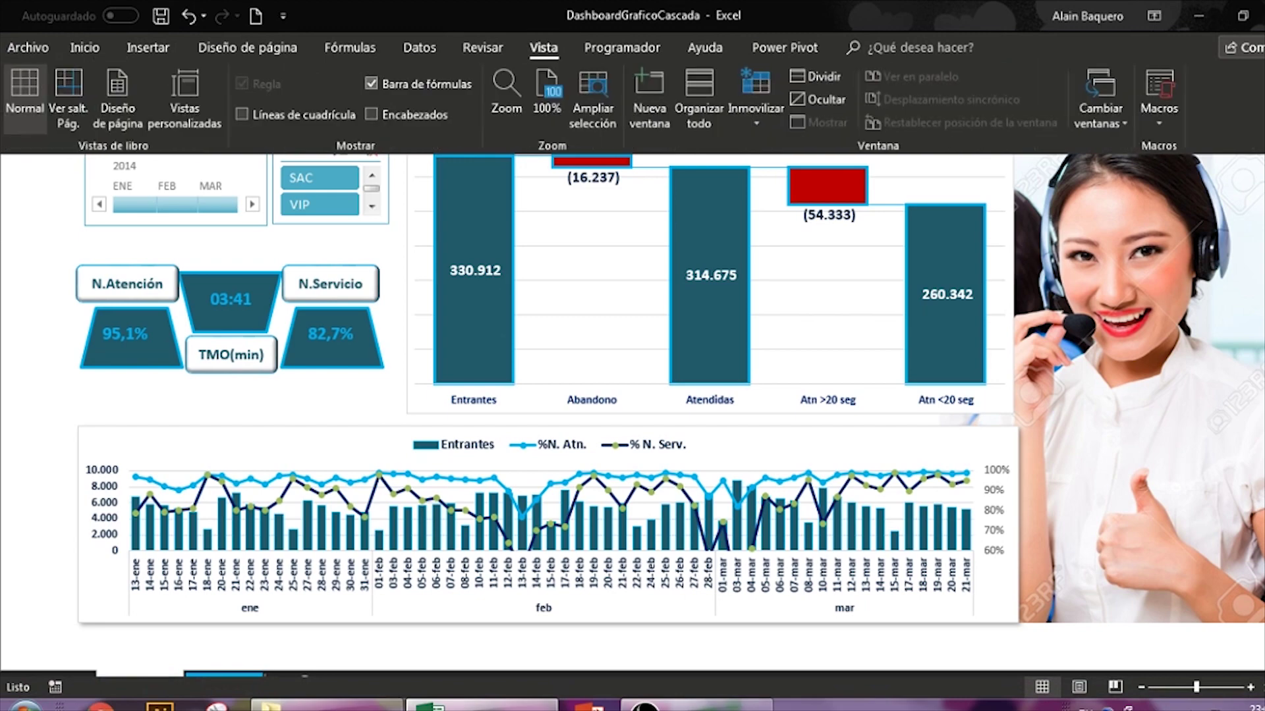
left_click(371, 84)
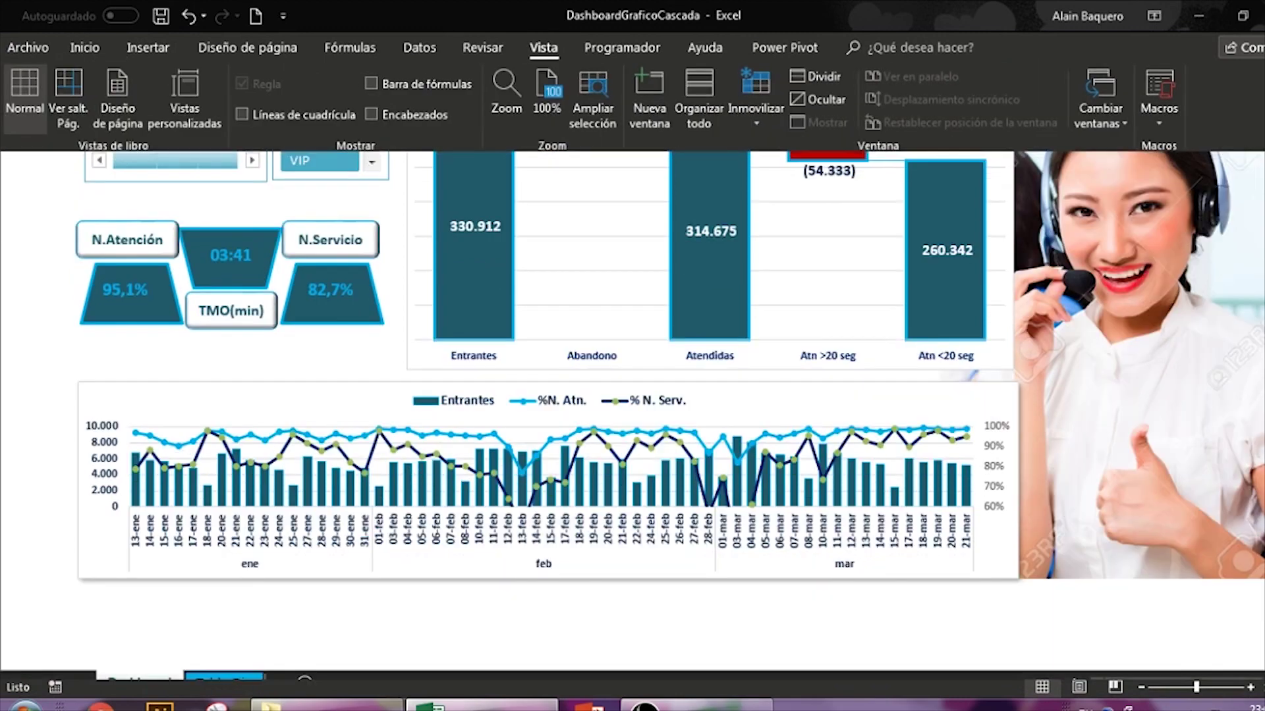
key("Escape")
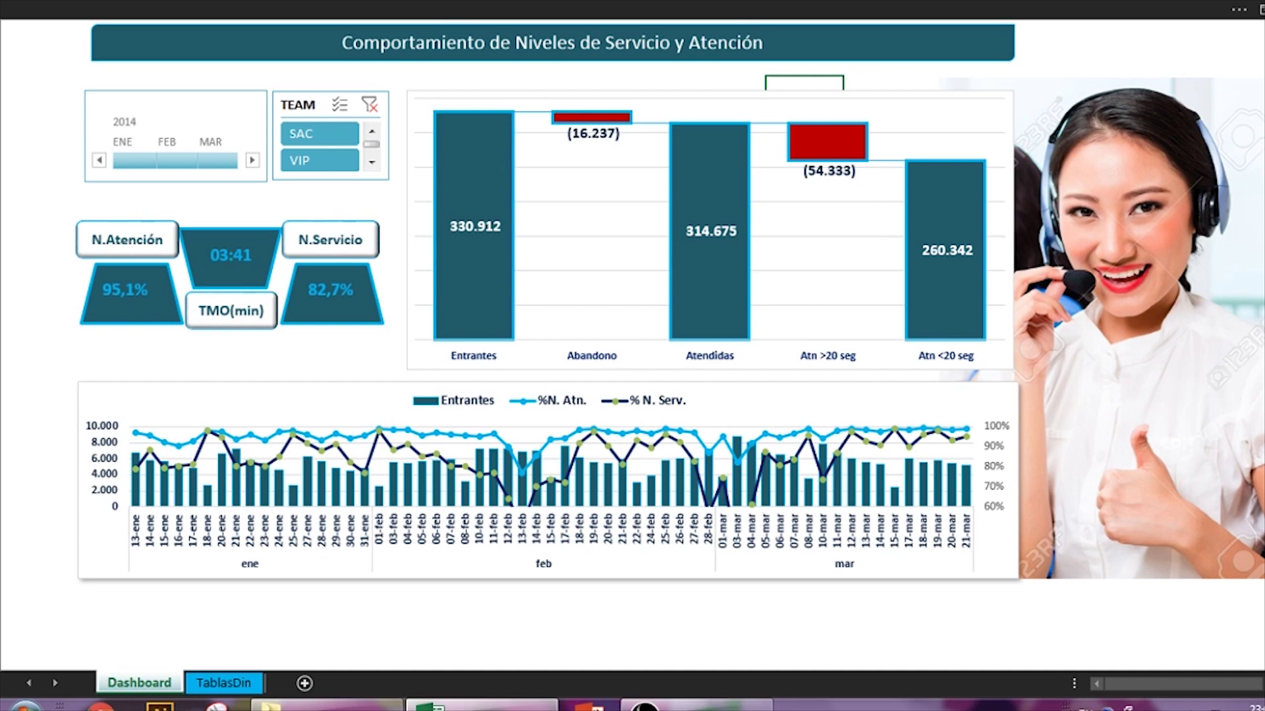
Select an empty cell, zoom in, and filter the dashboard to the SAC team.
left_click(881, 622)
scroll(632, 356, "up", 2)
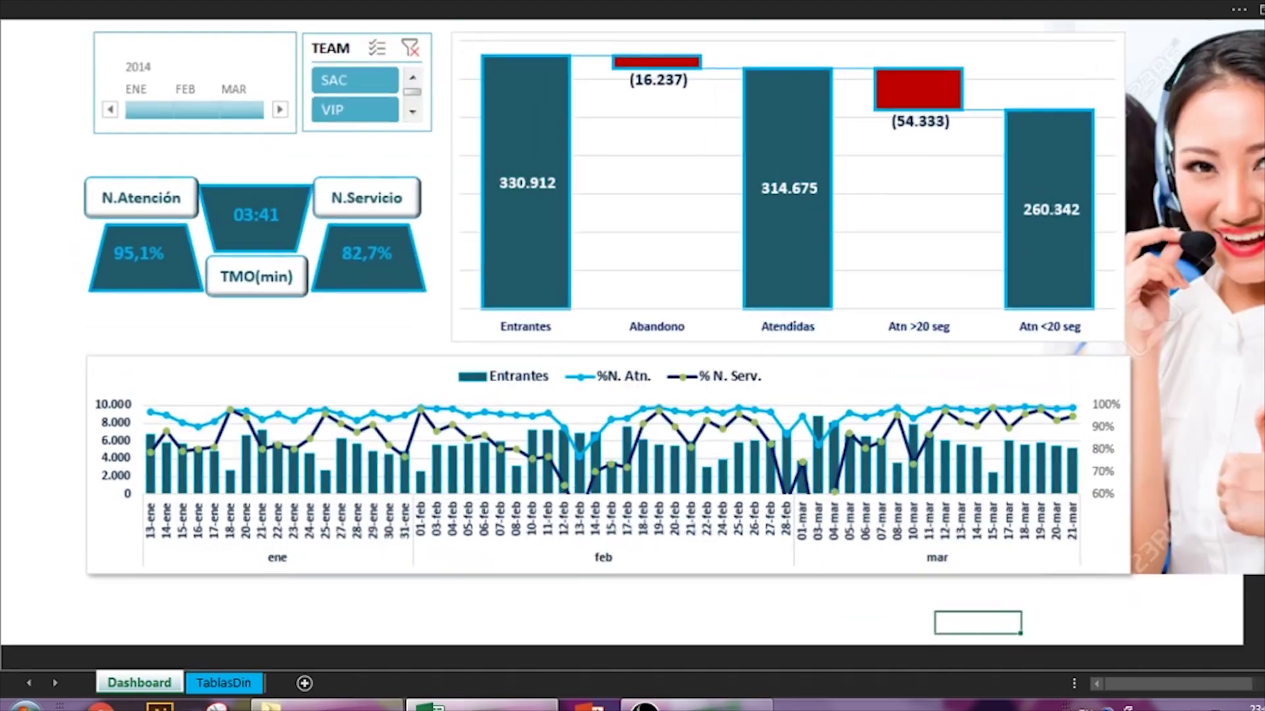
scroll(632, 356, "up", 1)
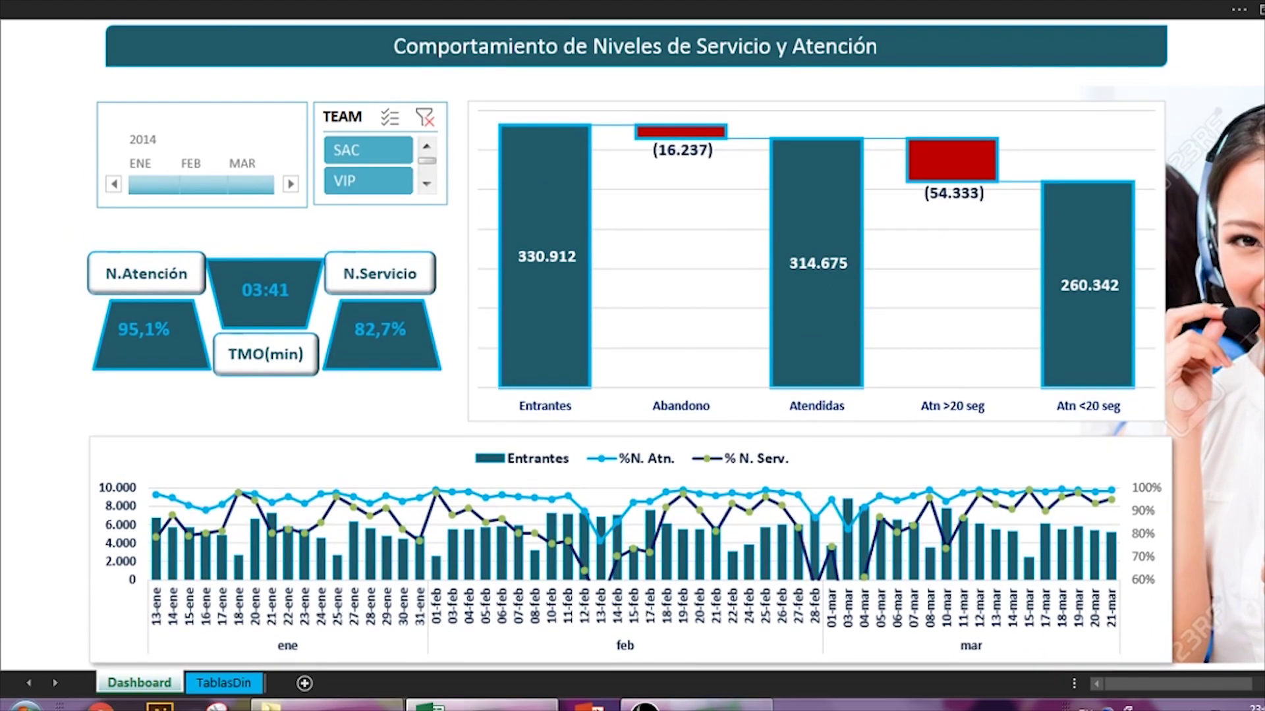
left_click(369, 150)
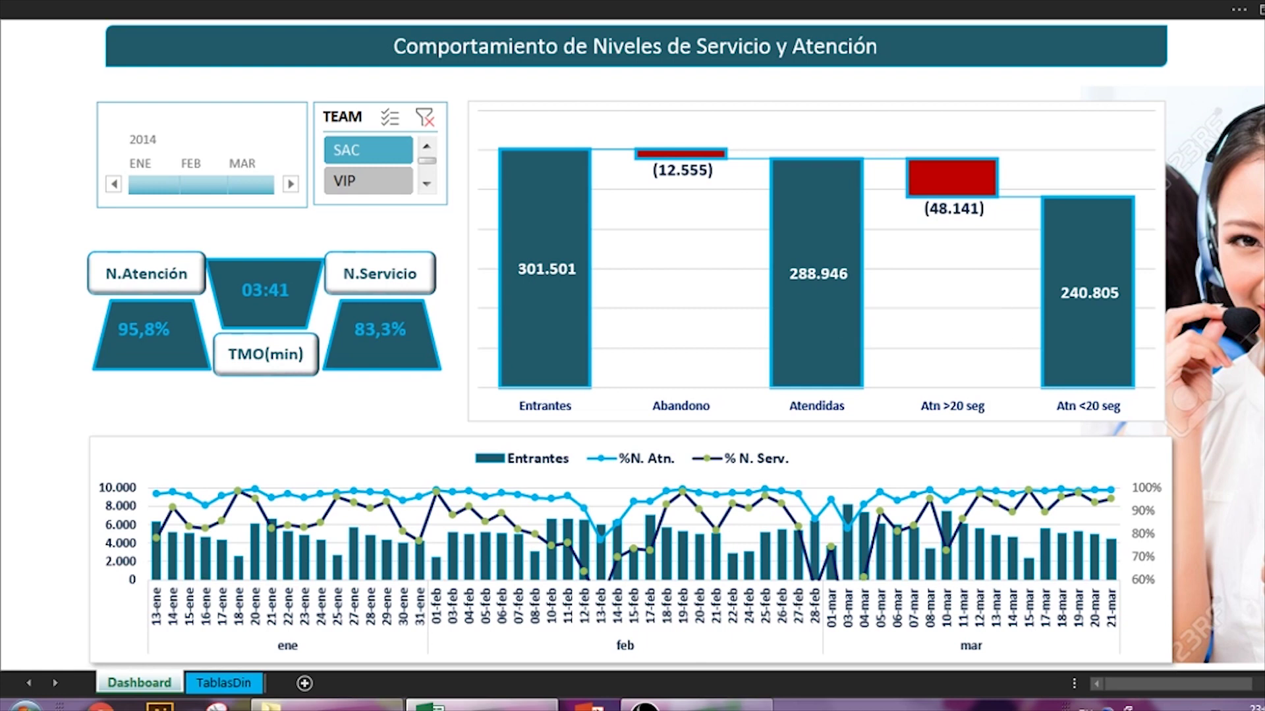
mouse_move(544, 265)
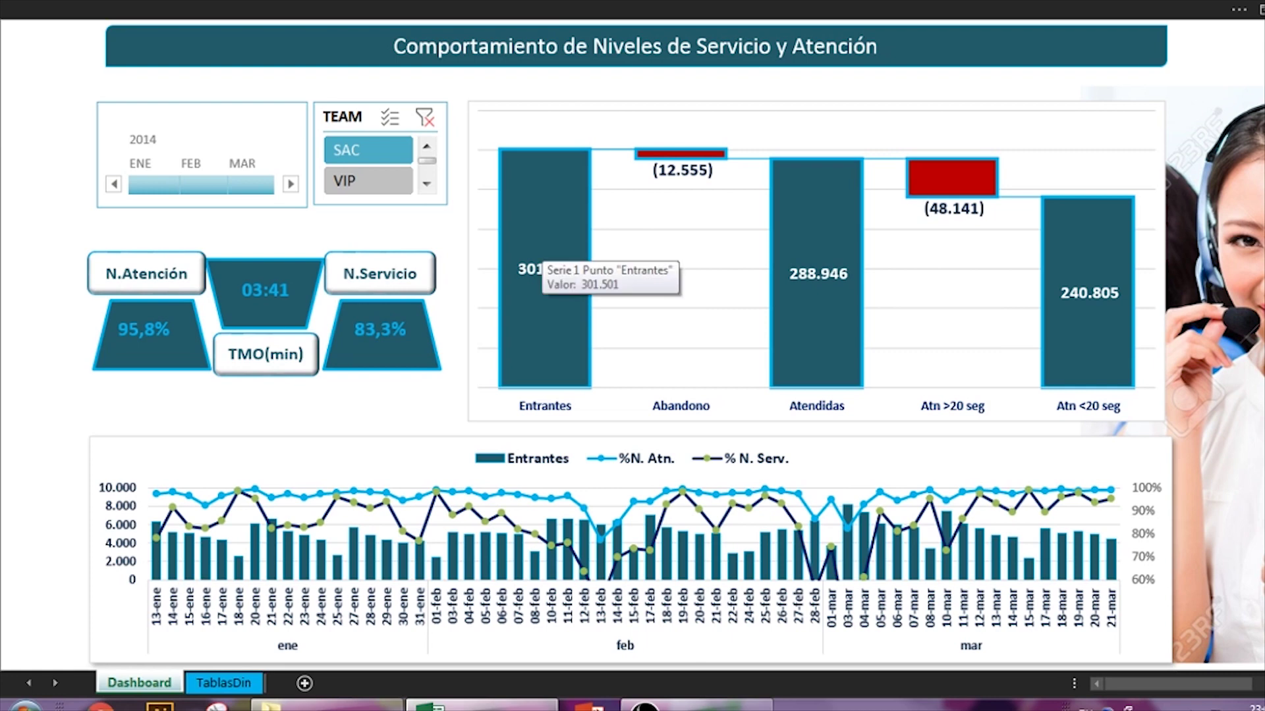
Switch the TEAM slicer to VIP only and select the waterfall chart.
left_click(367, 180)
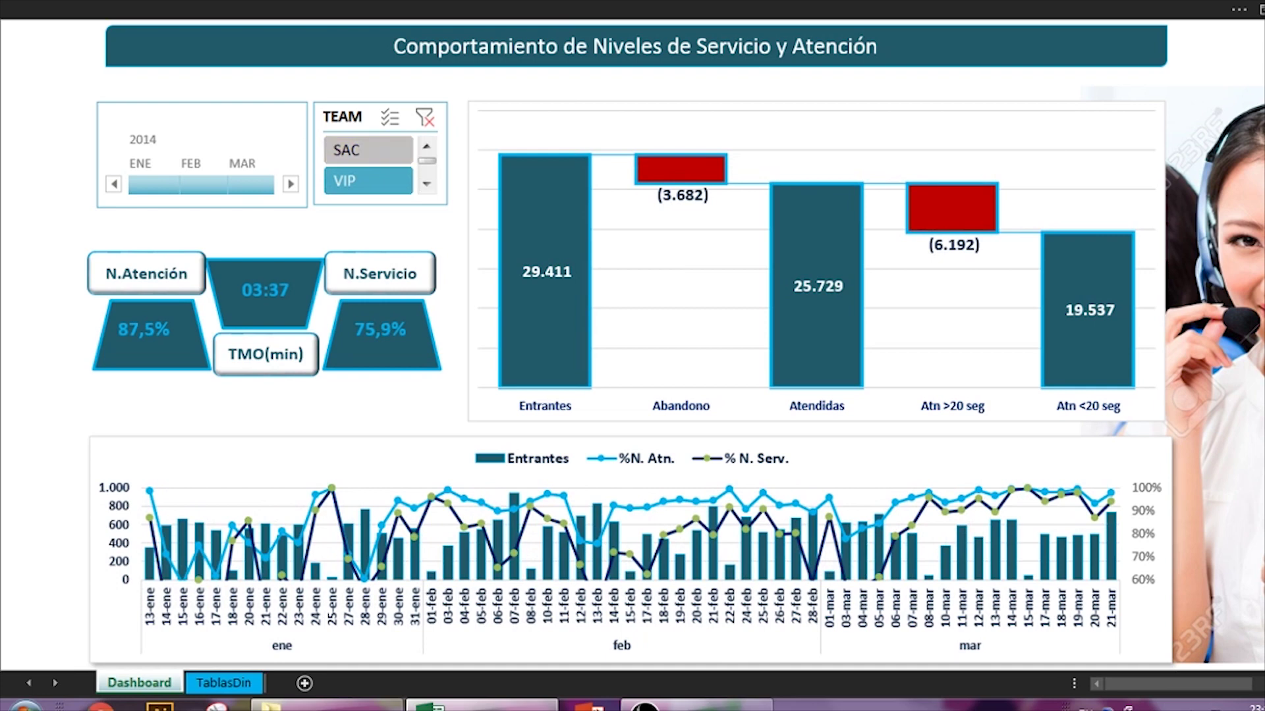
left_click(1120, 132)
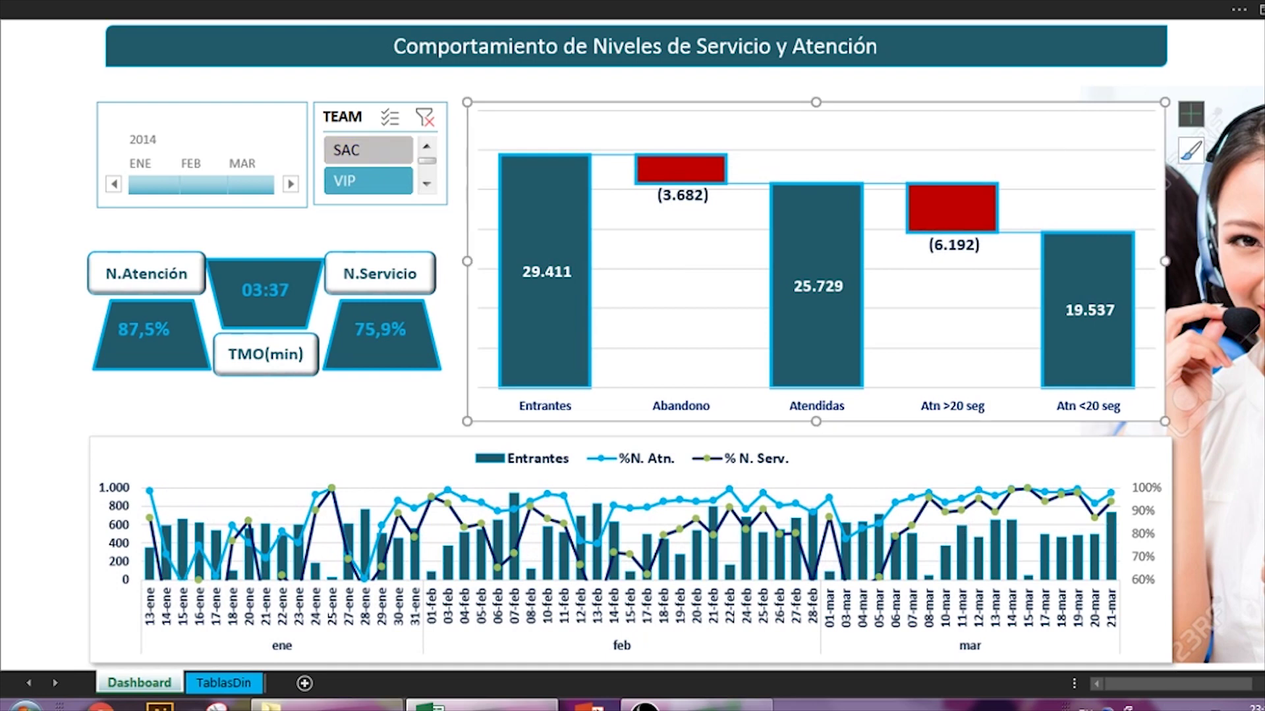
Add a chart title above the waterfall chart.
left_click(1190, 114)
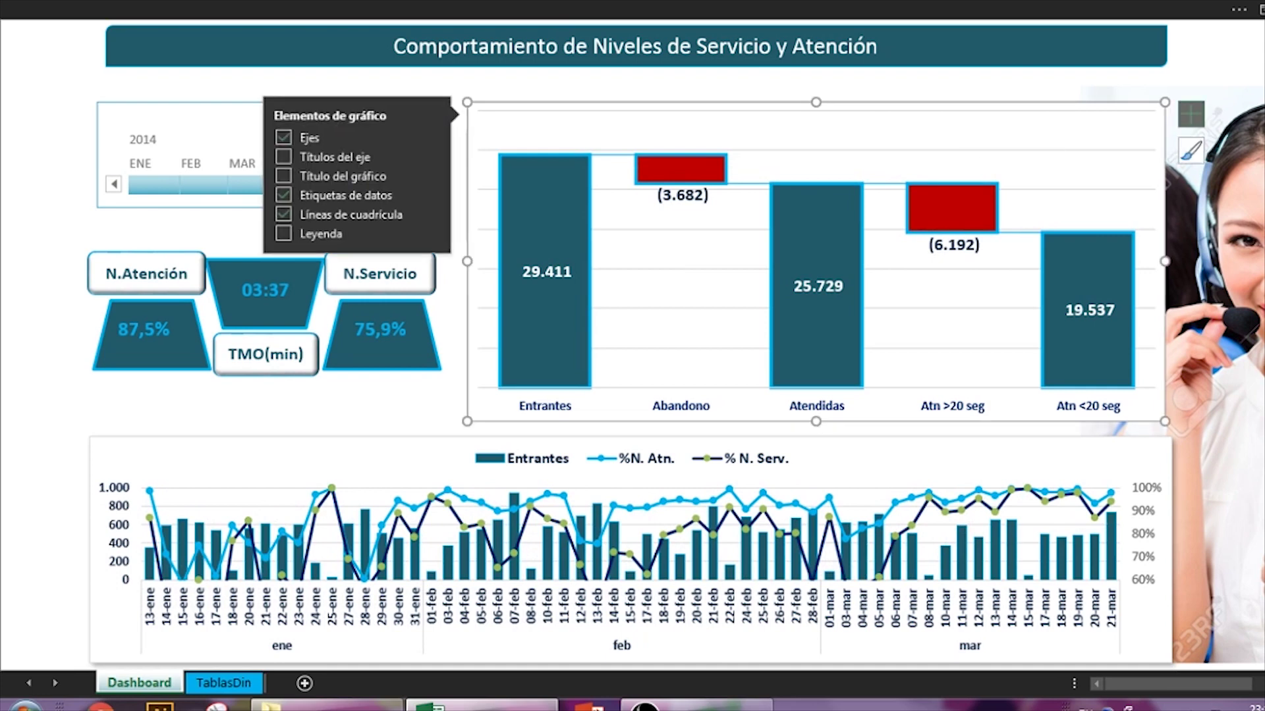
left_click(429, 175)
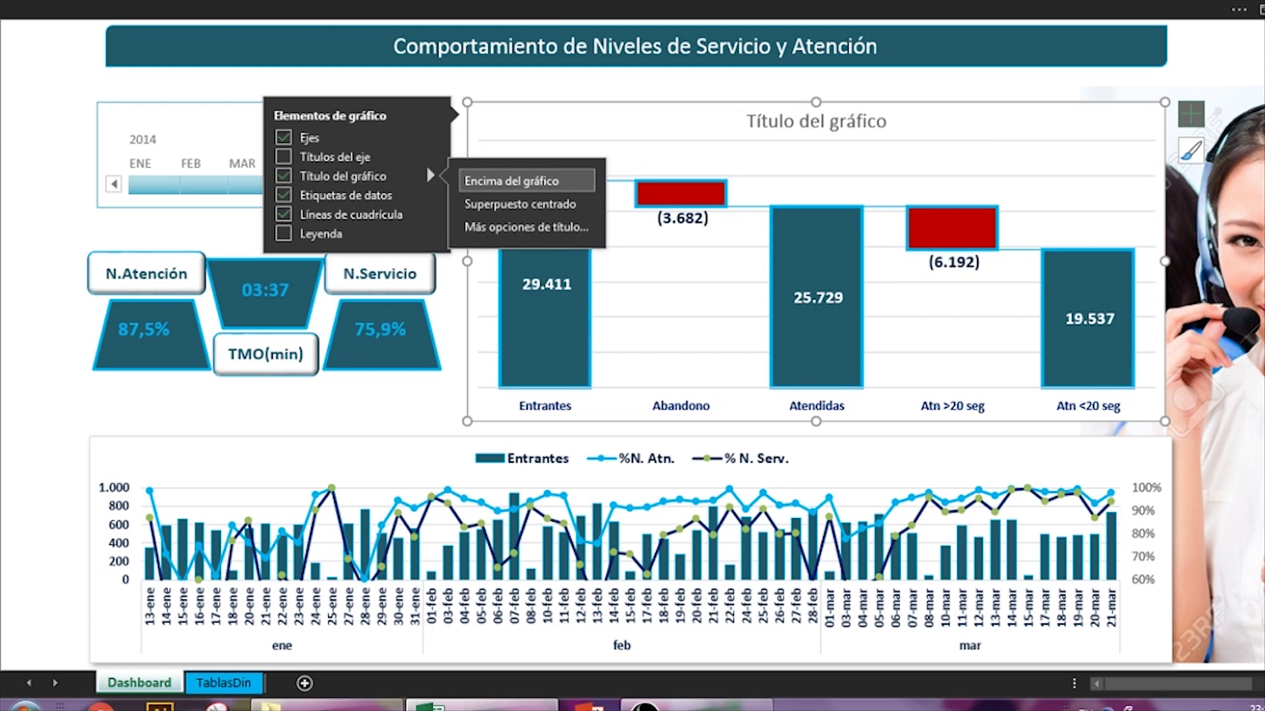
left_click(511, 180)
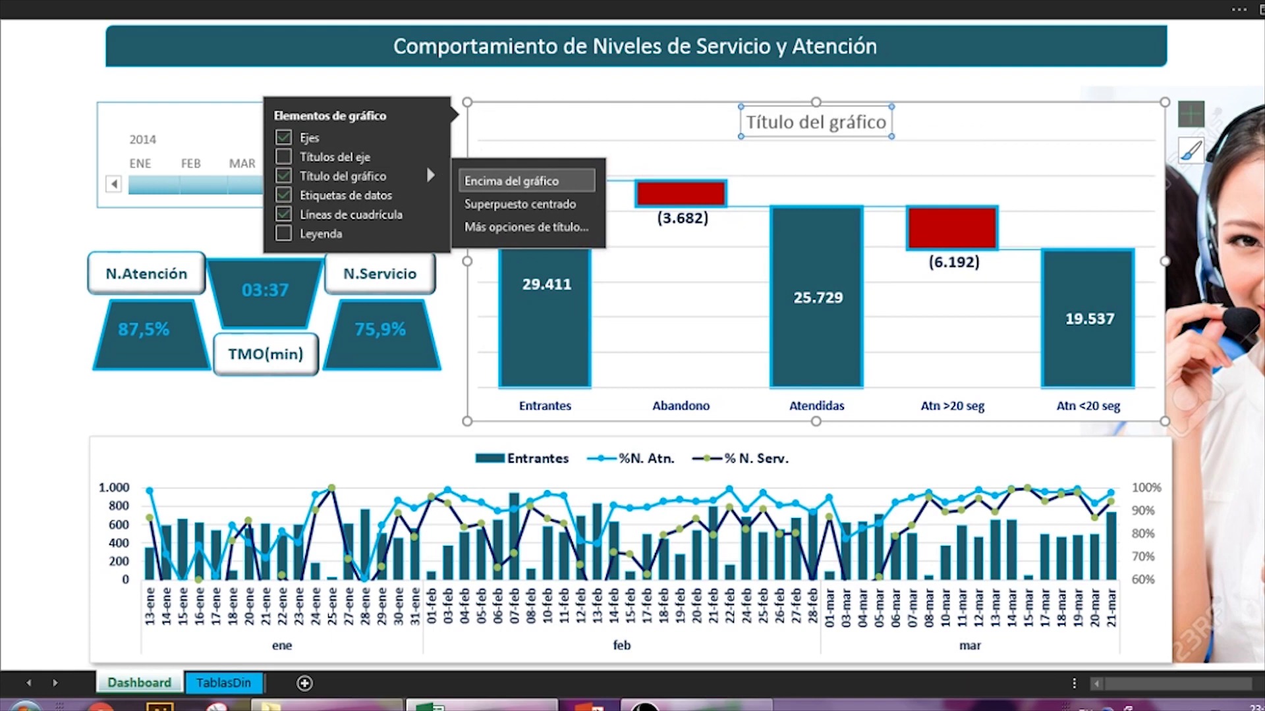
Title the chart 'Comportamiento de Llamadas entrantes' and add the SAC team back to the filter.
left_click(881, 124)
triple_click(881, 123)
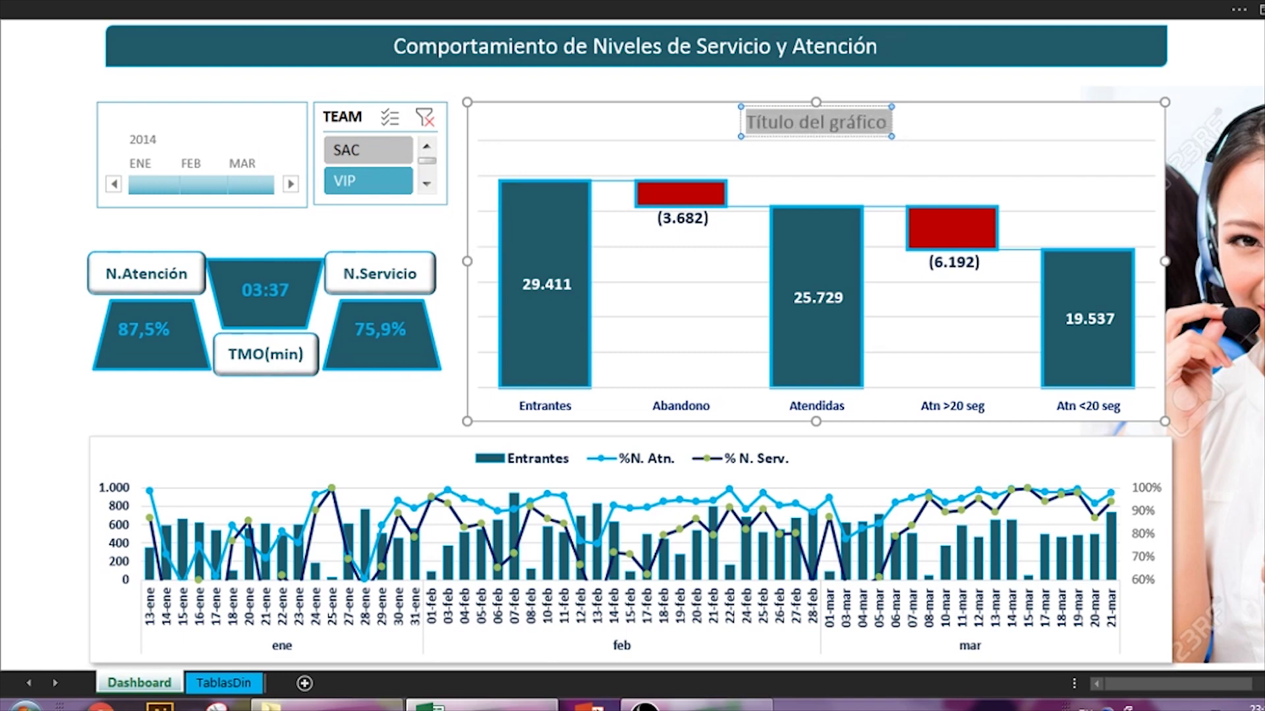
type("Comp")
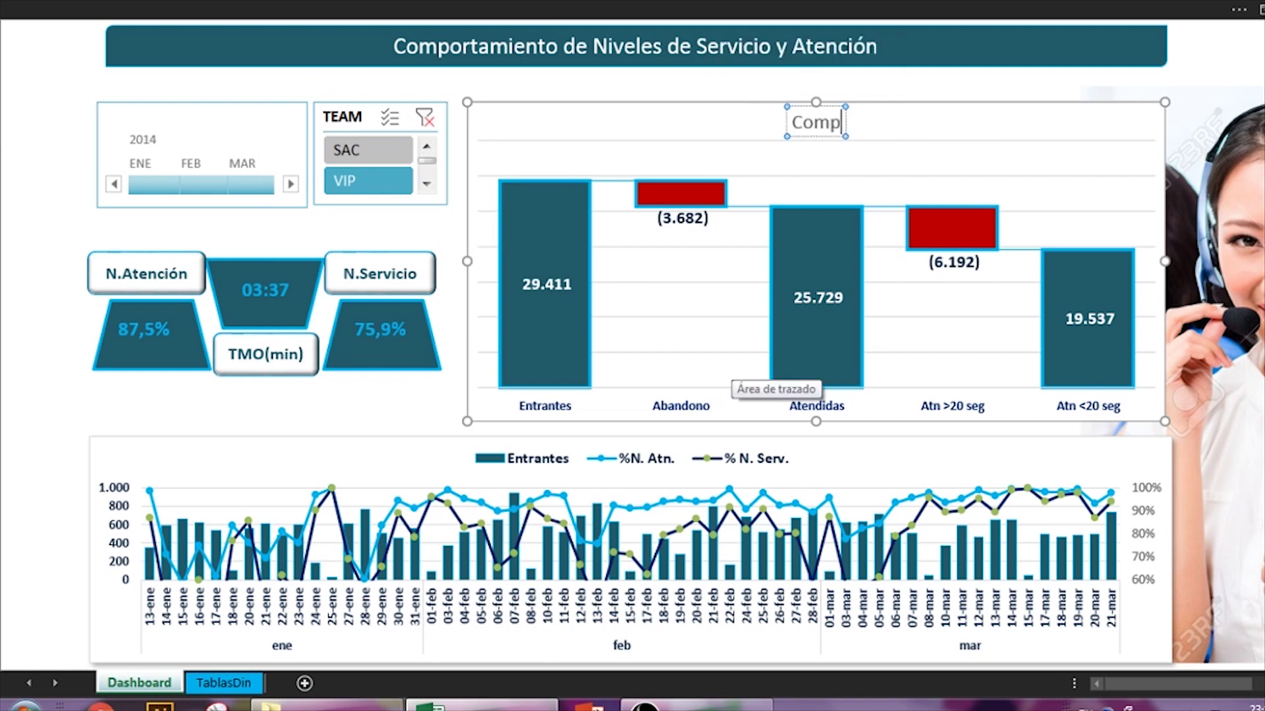
type("ortamiento de")
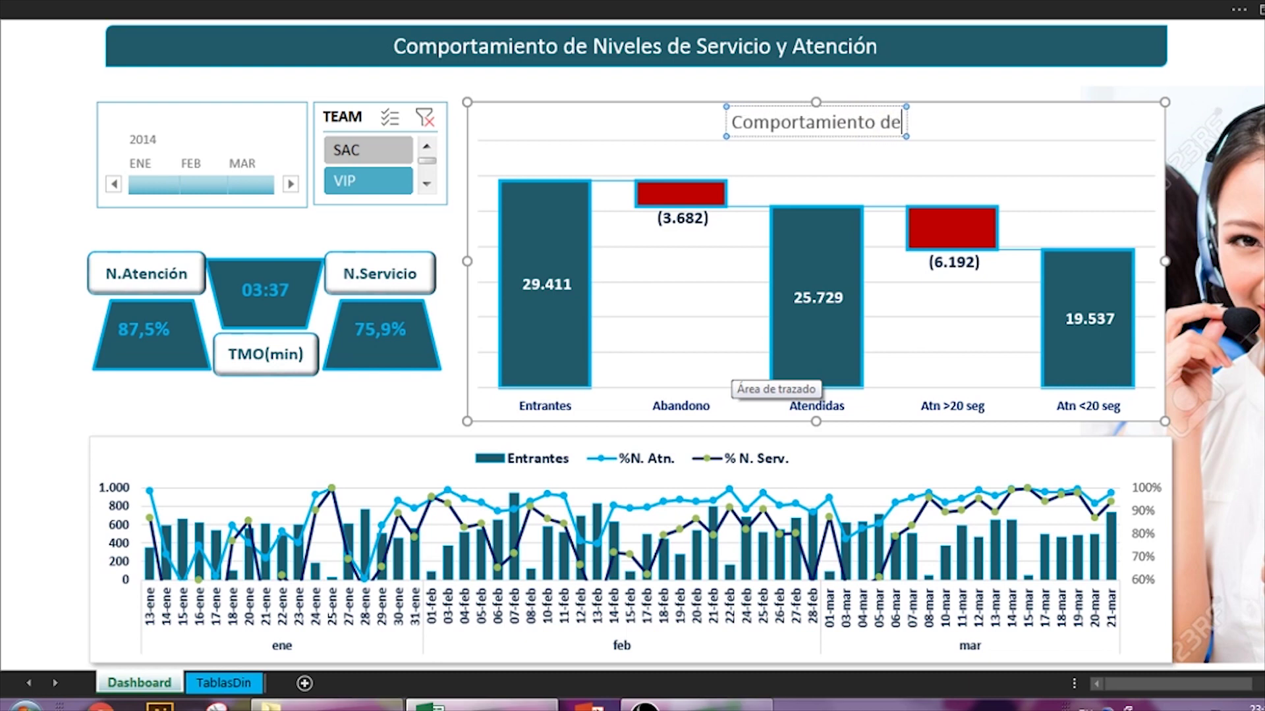
type(" L")
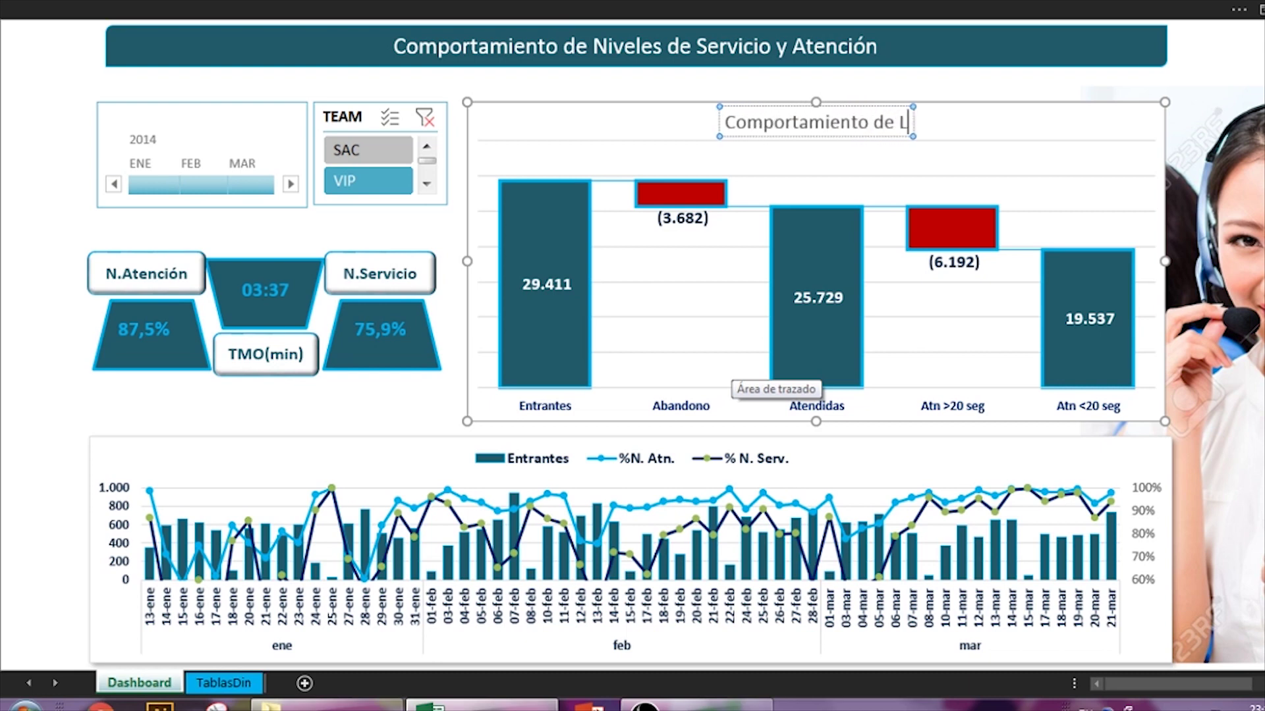
type("lamadas")
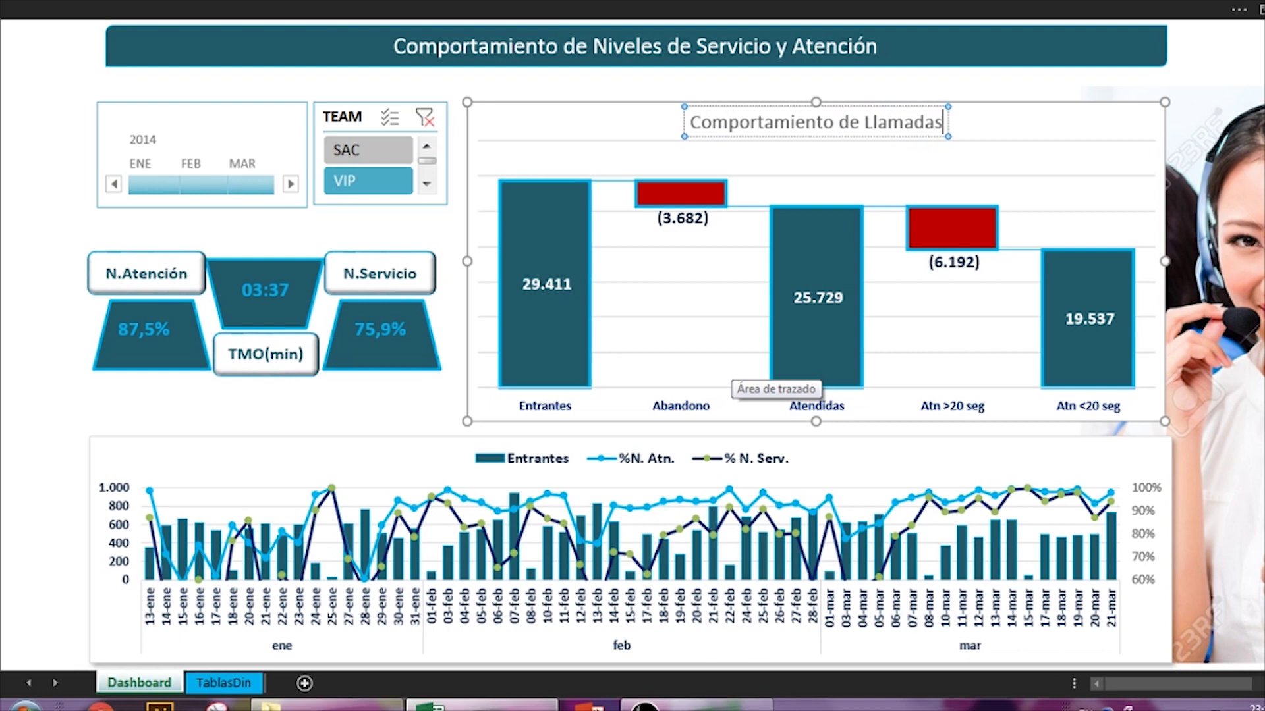
type(" entrantes")
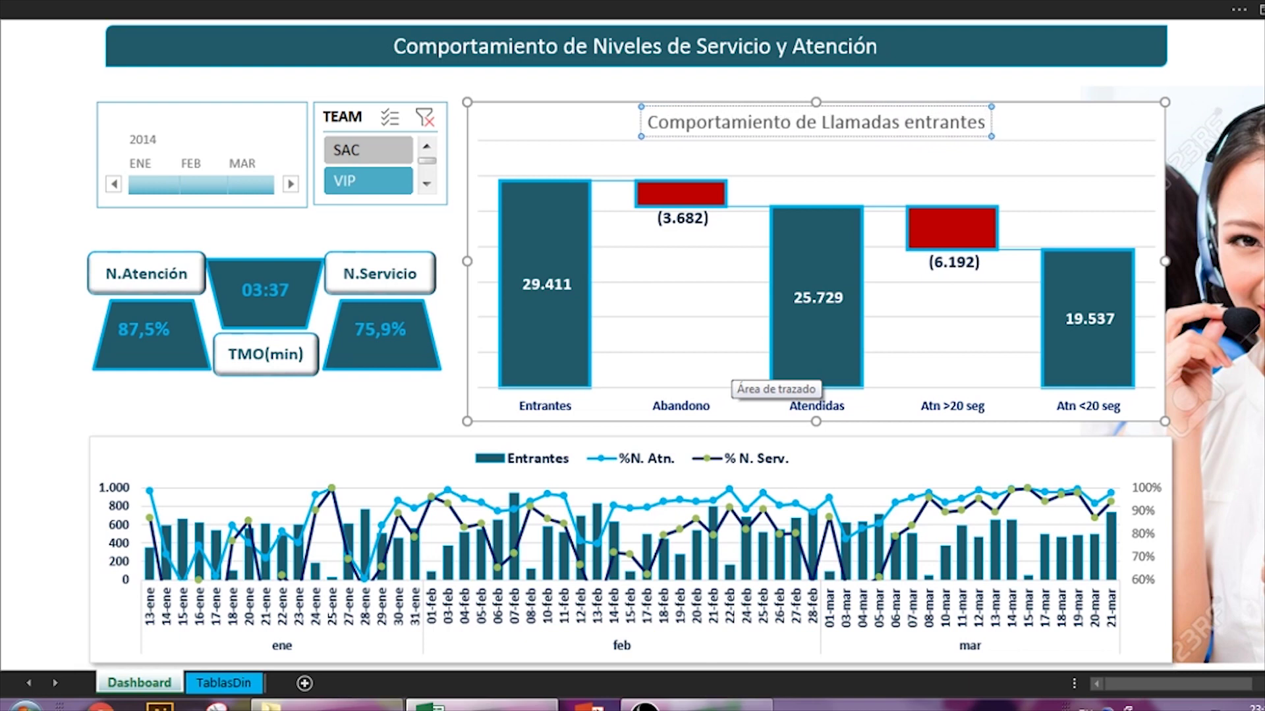
type(" vs Nivel")
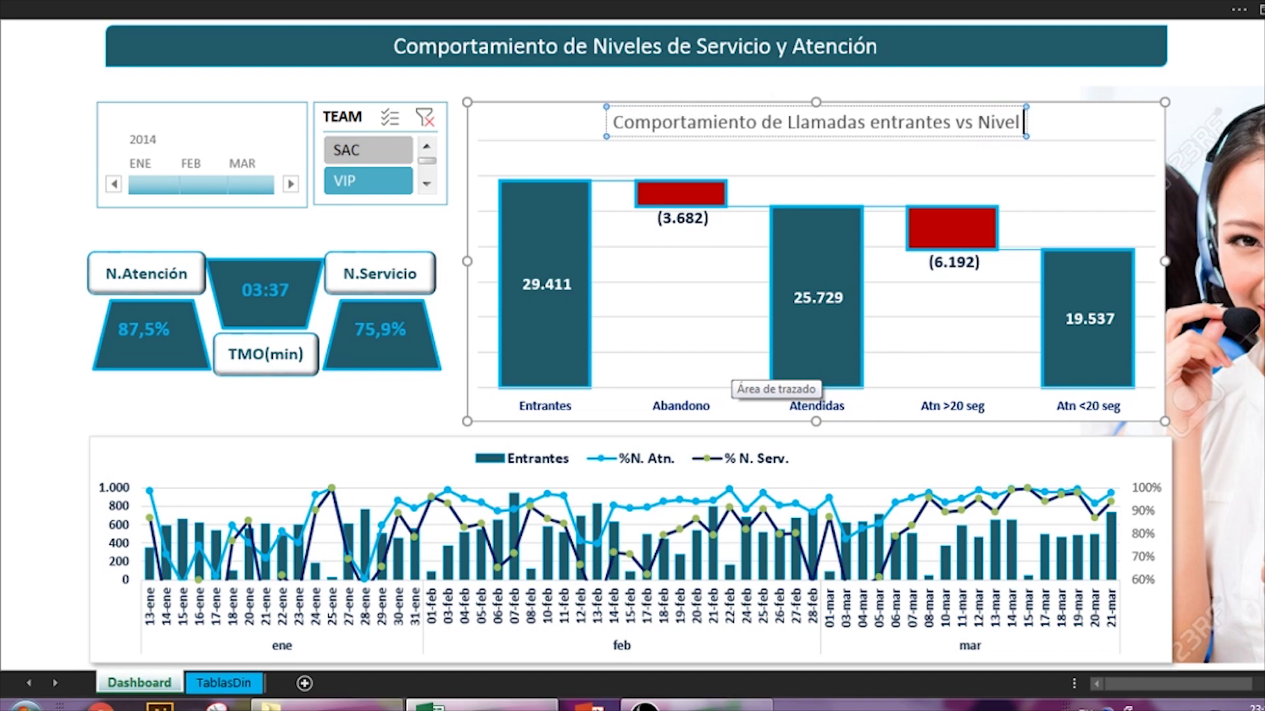
key("BackSpace")
type("es")
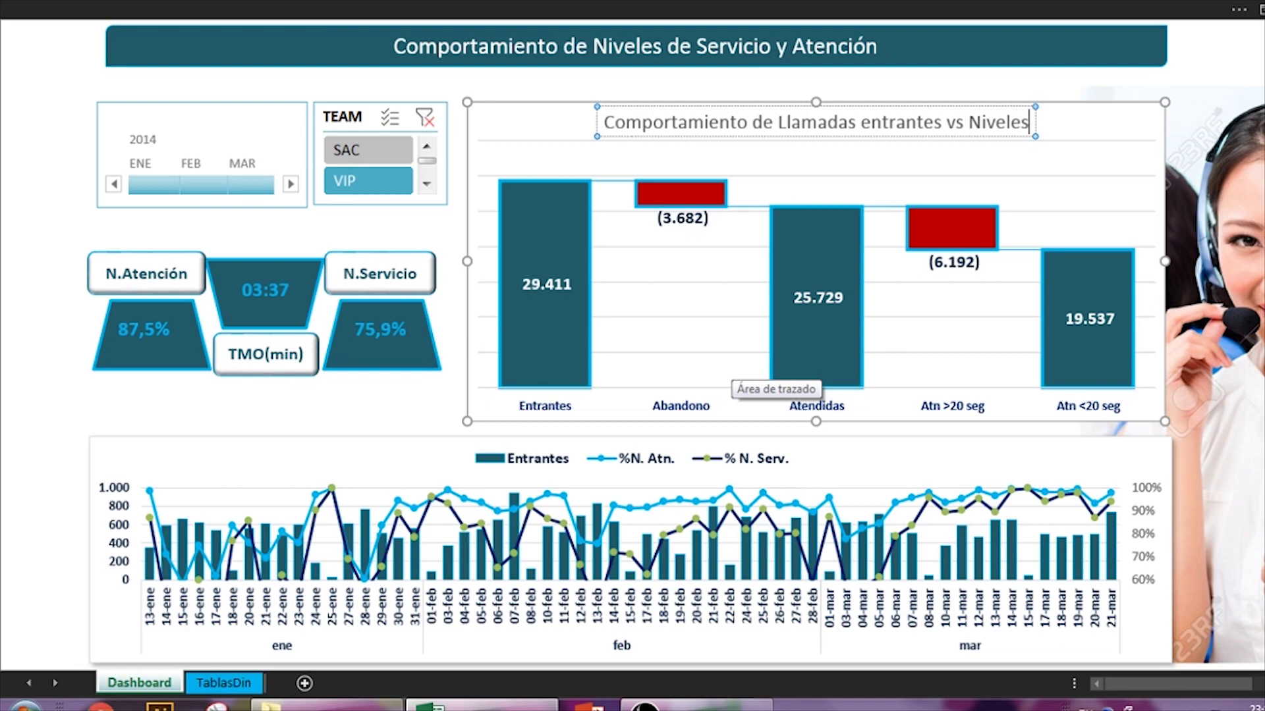
key("BackSpace")
key("BackSpace")
key("BackSpace")
key("BackSpace")
key("BackSpace")
key("BackSpace")
key("BackSpace")
key("BackSpace")
key("BackSpace")
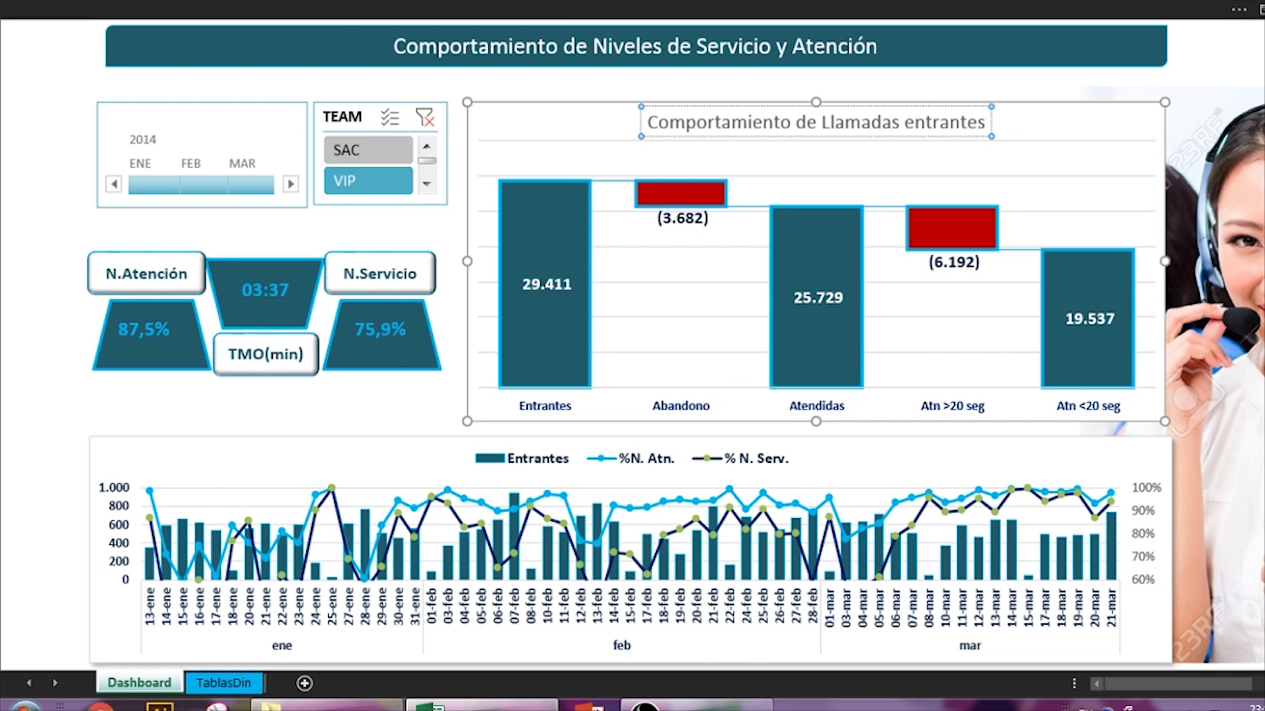
left_click(836, 92)
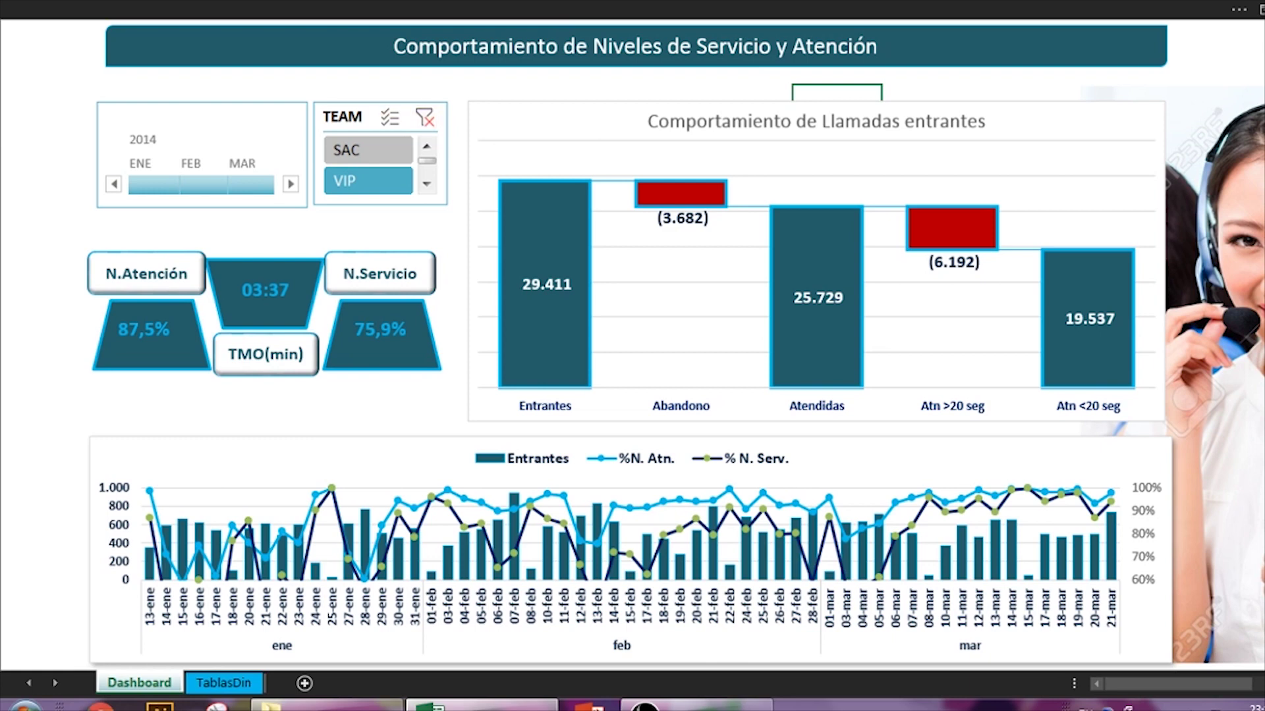
left_click(368, 150)
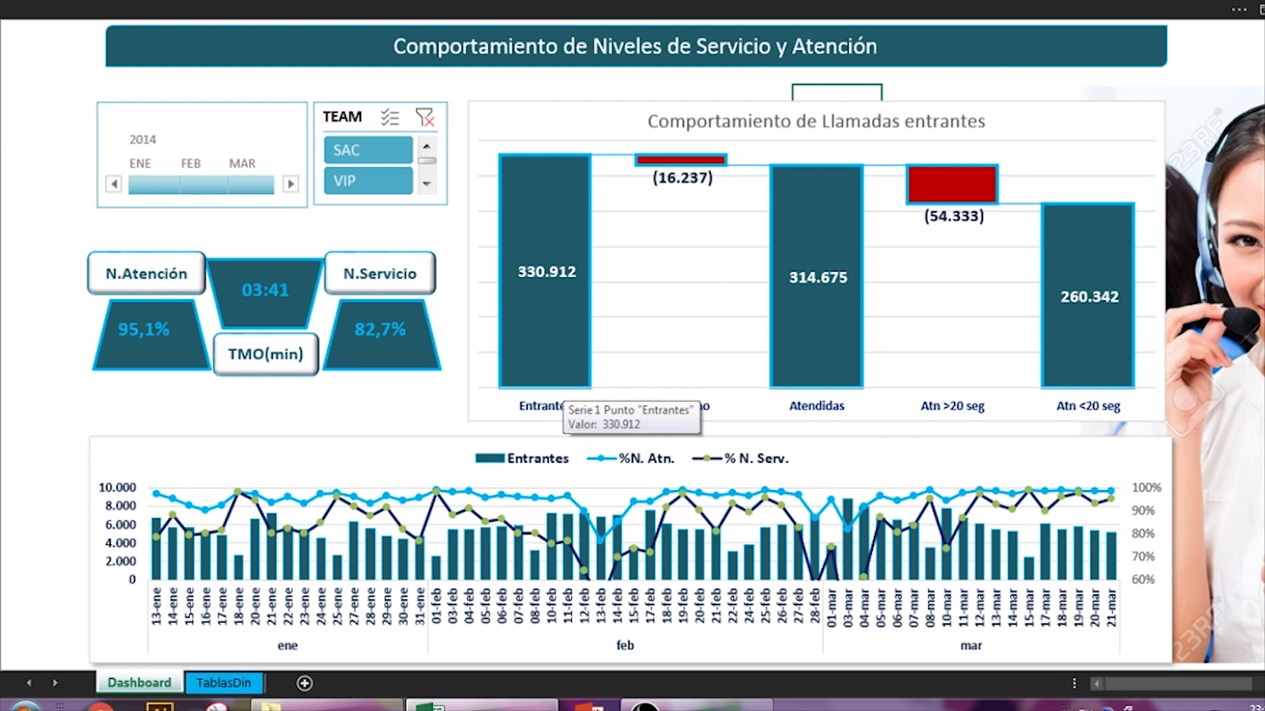
Filter the timeline to ENE, then FEB, then MAR.
left_click(154, 185)
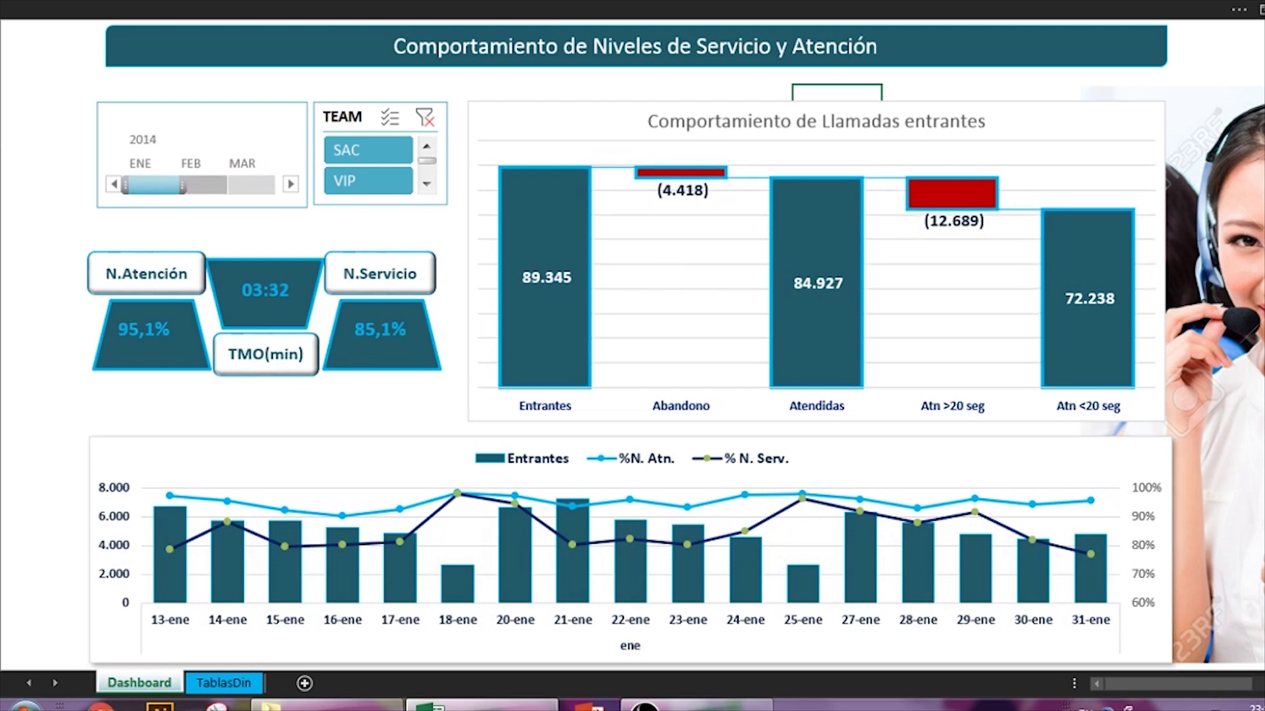
left_click(204, 185)
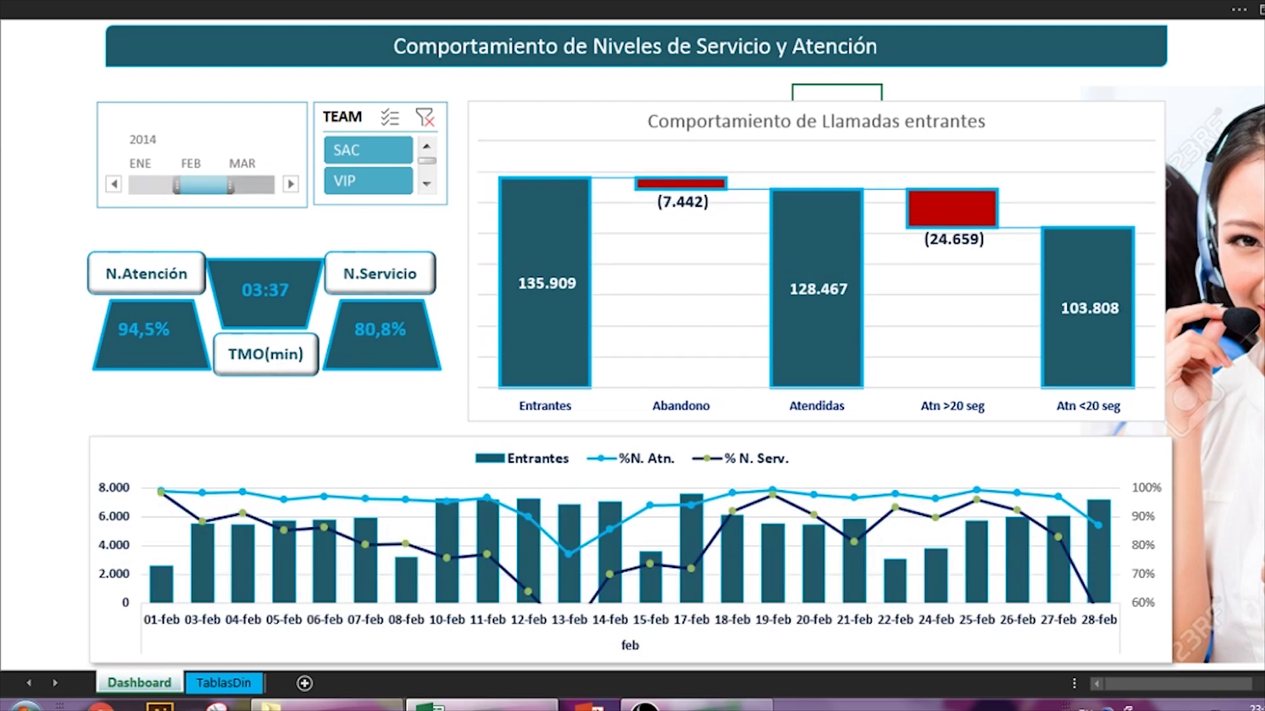
left_click(250, 185)
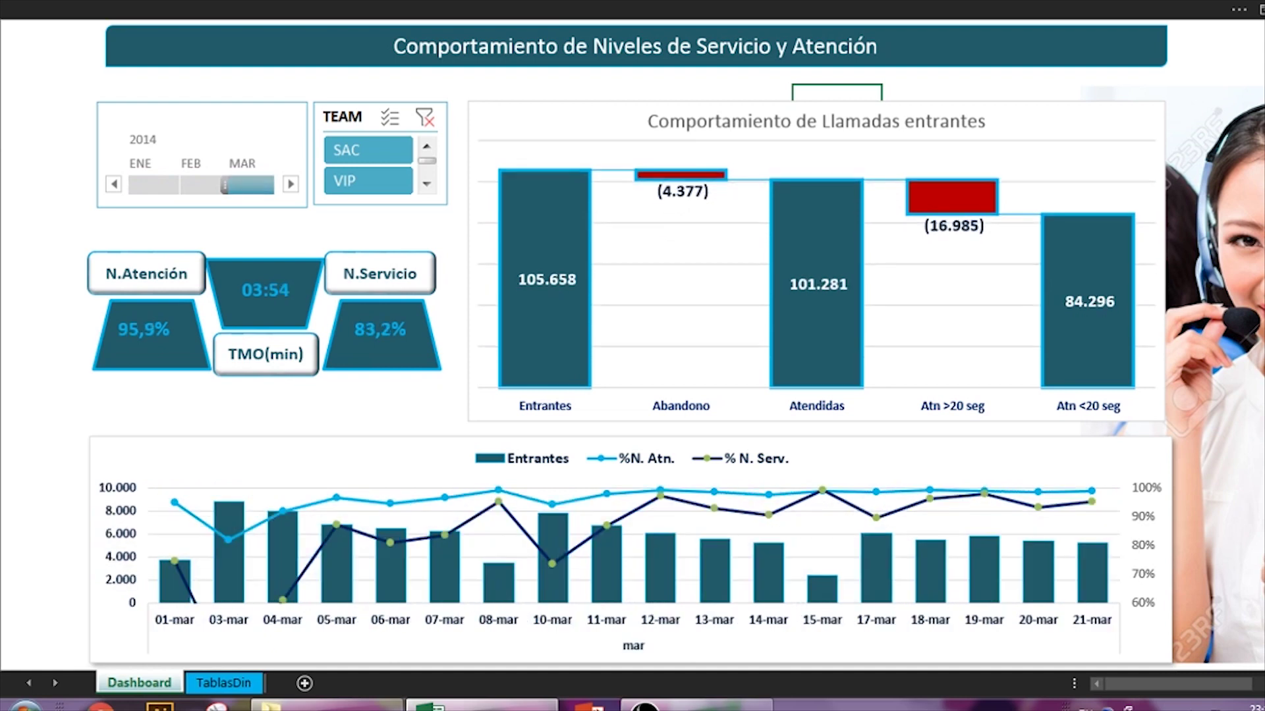